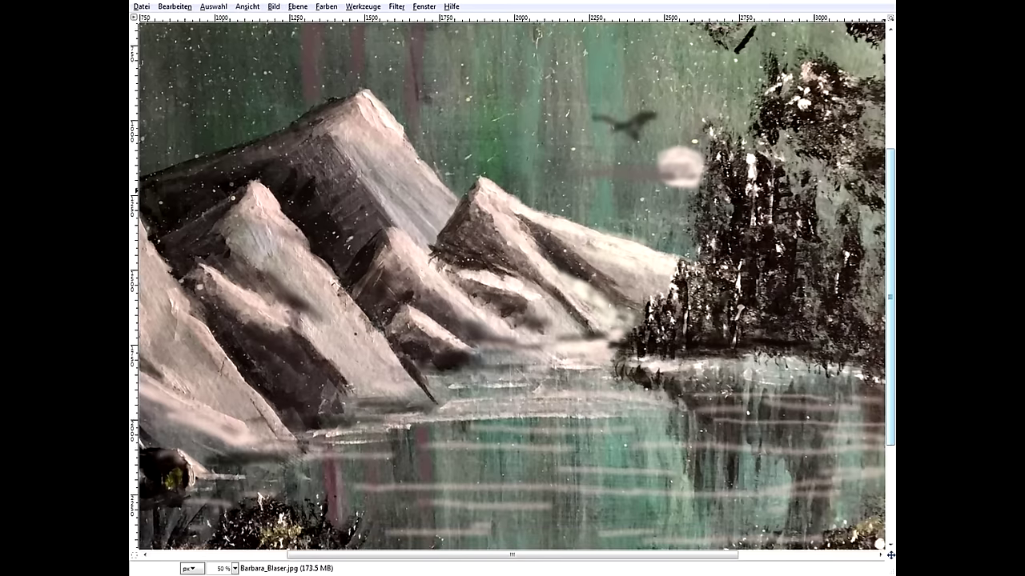
# Look over the mountain lake painting from sky to foreground, including the whole picture at 25% zoom.
pyautogui.scroll(5, 512, 285)
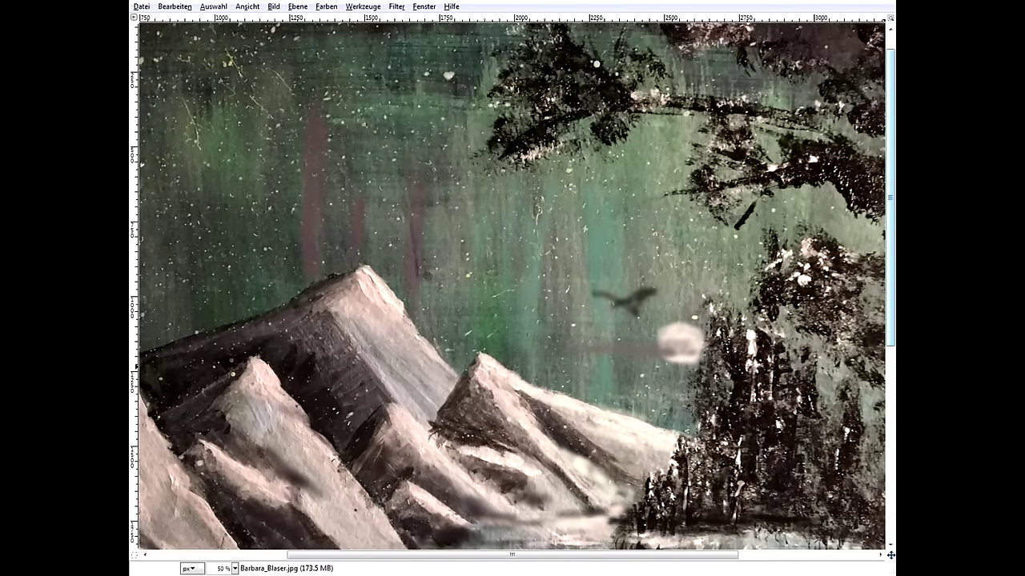
pyautogui.scroll(-6, 513, 286)
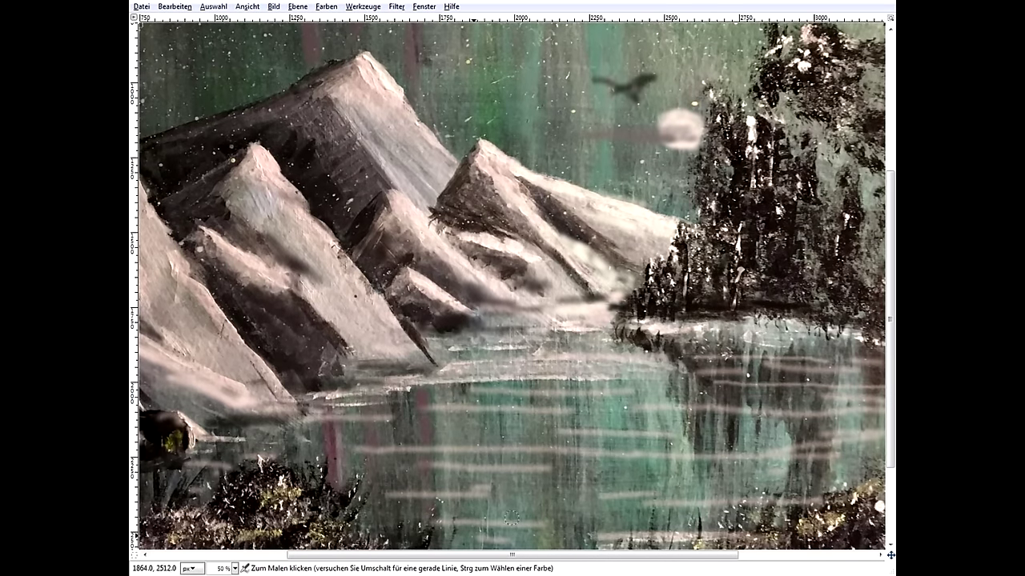
pyautogui.click(234, 568)
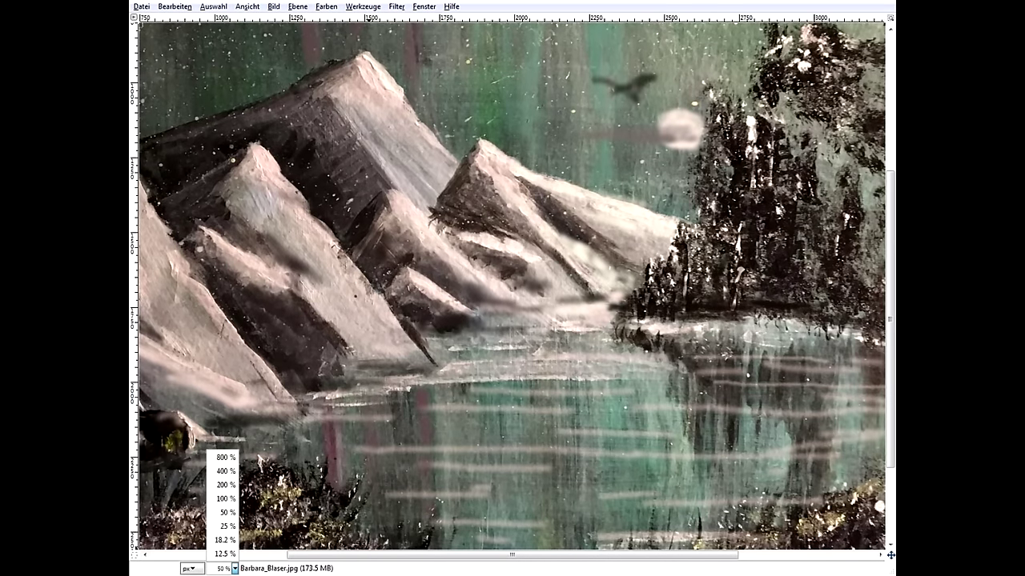
pyautogui.click(226, 526)
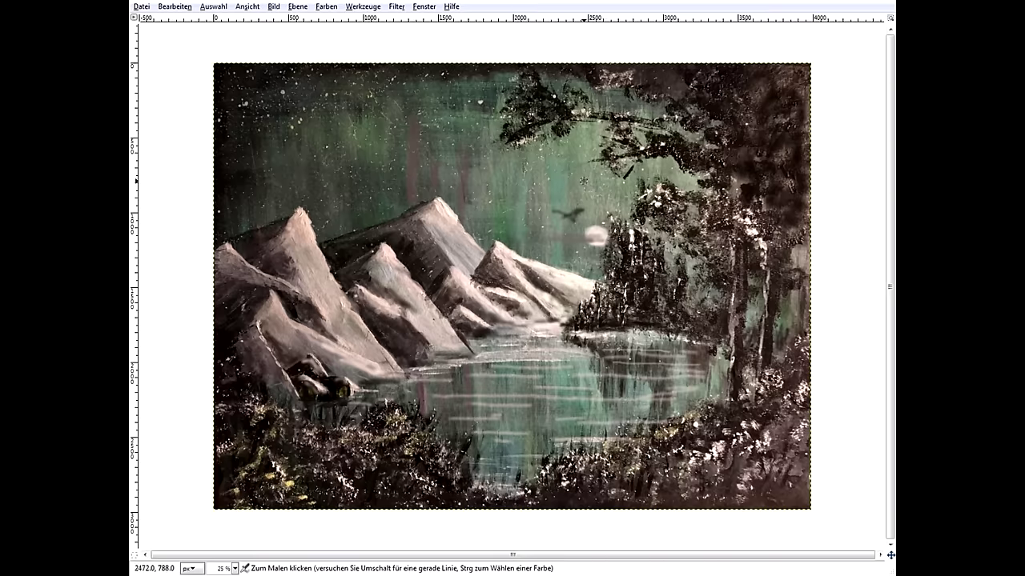
pyautogui.moveTo(585, 180)
pyautogui.mouseDown()
pyautogui.moveTo(549, 228)
pyautogui.moveTo(585, 260)
pyautogui.moveTo(612, 234)
pyautogui.moveTo(567, 176)
pyautogui.moveTo(539, 207)
pyautogui.mouseUp()
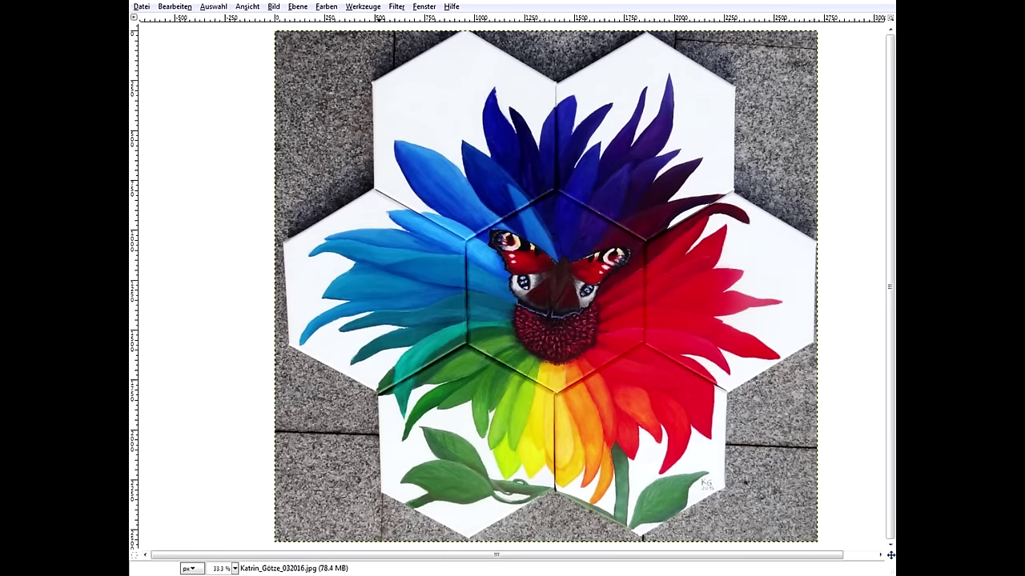
# Show the hidden toolbox and tool options alongside the rainbow flower image.
pyautogui.press('Tab')
pyautogui.hotkey('alt', 'w')
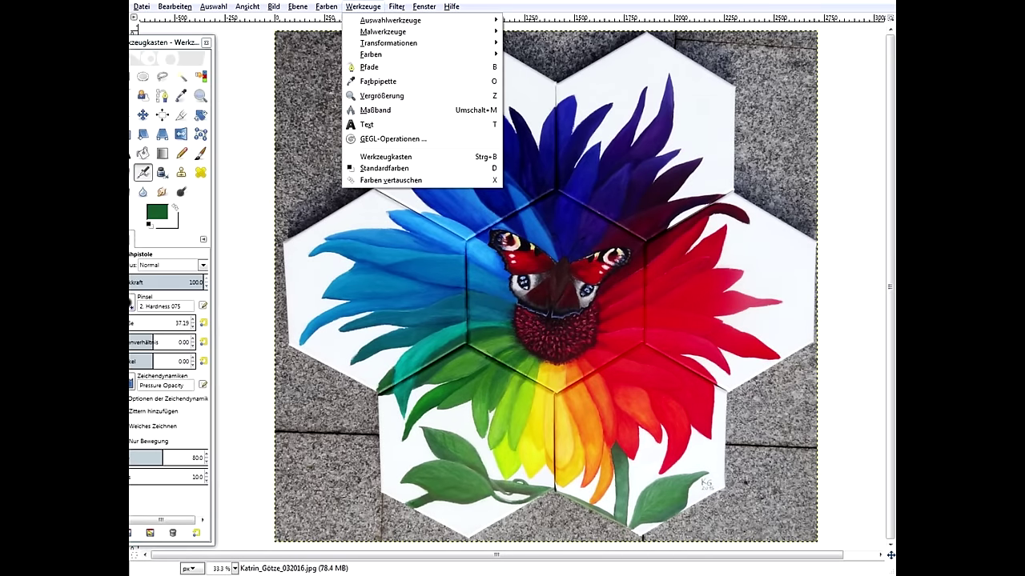
pyautogui.moveTo(423, 7)
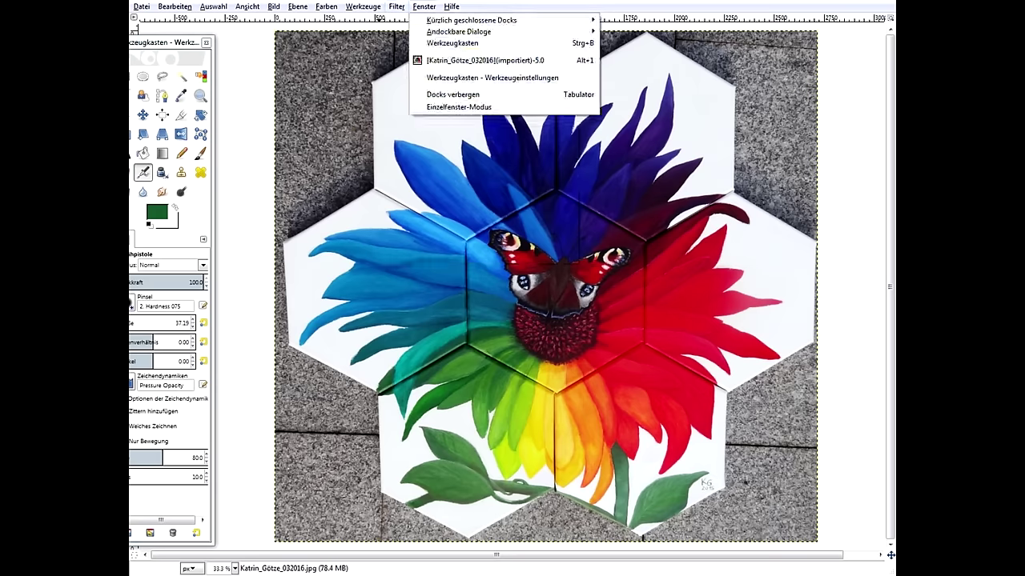
pyautogui.press('Escape')
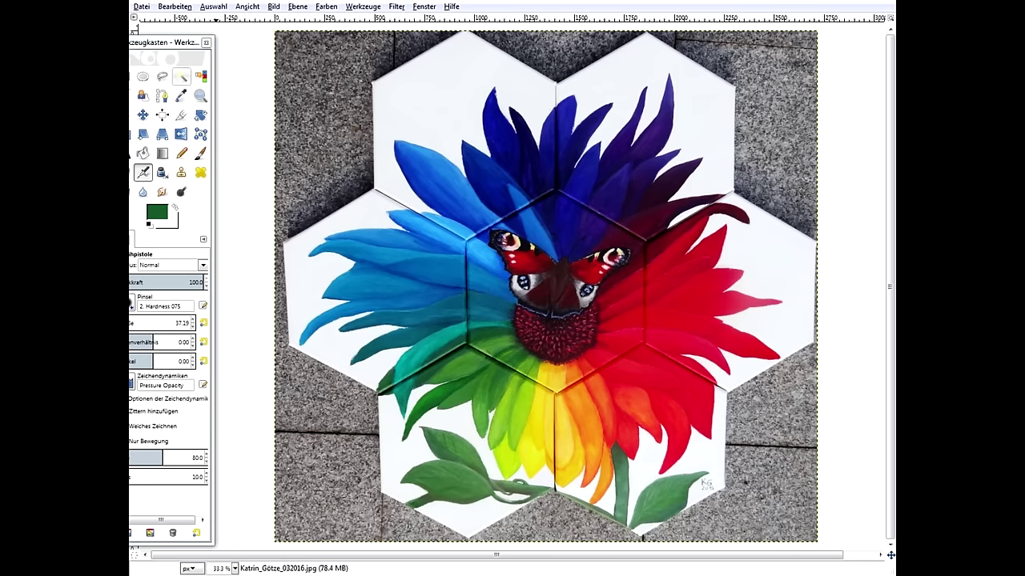
# Sample white from the canvas background and airbrush outlines around the area above the butterfly's body and around the flower centre.
pyautogui.click(181, 95)
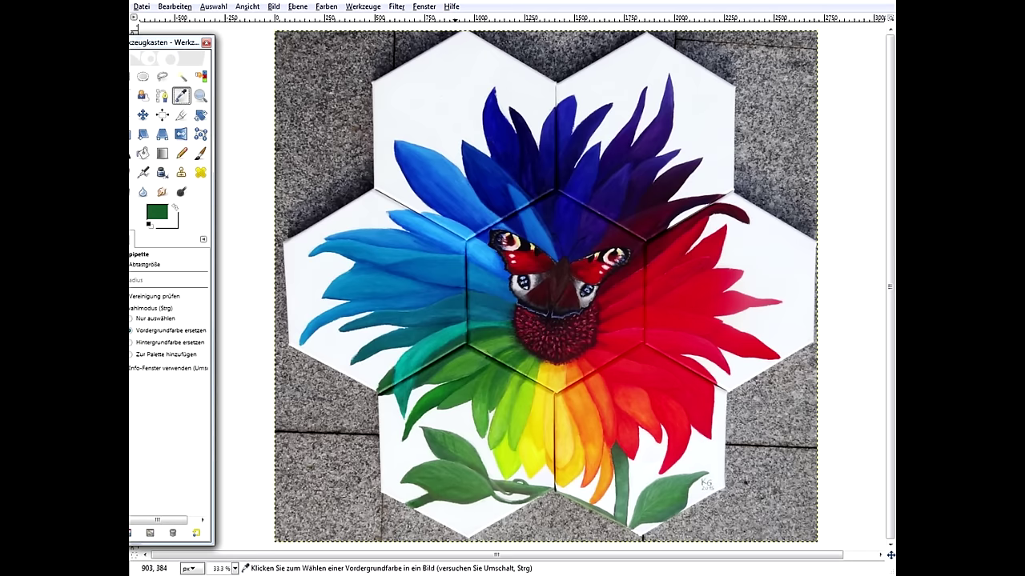
pyautogui.click(454, 108)
pyautogui.click(143, 172)
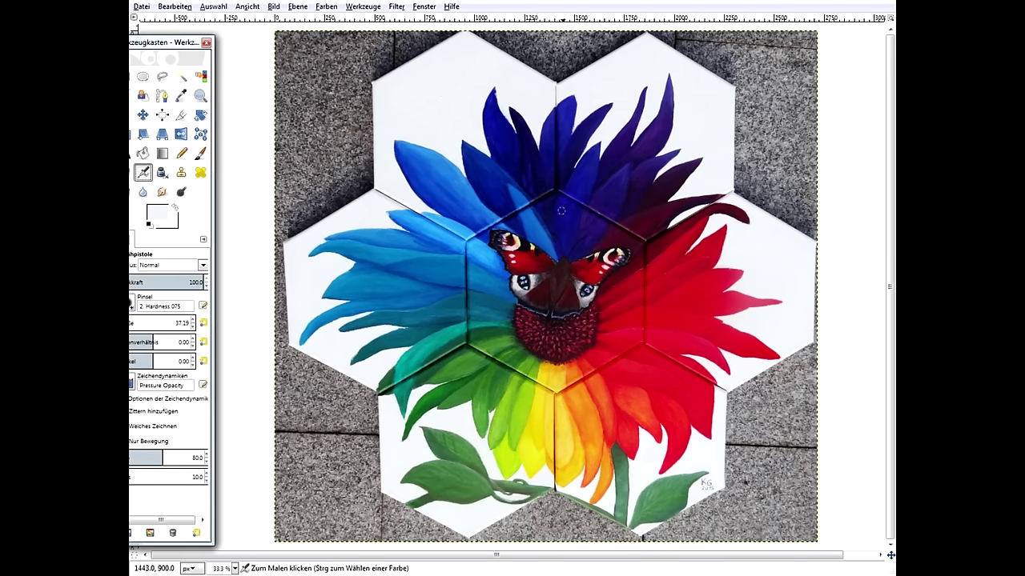
pyautogui.moveTo(579, 215)
pyautogui.mouseDown()
pyautogui.moveTo(536, 198)
pyautogui.moveTo(537, 253)
pyautogui.moveTo(571, 276)
pyautogui.moveTo(616, 240)
pyautogui.moveTo(604, 216)
pyautogui.moveTo(573, 215)
pyautogui.mouseUp()
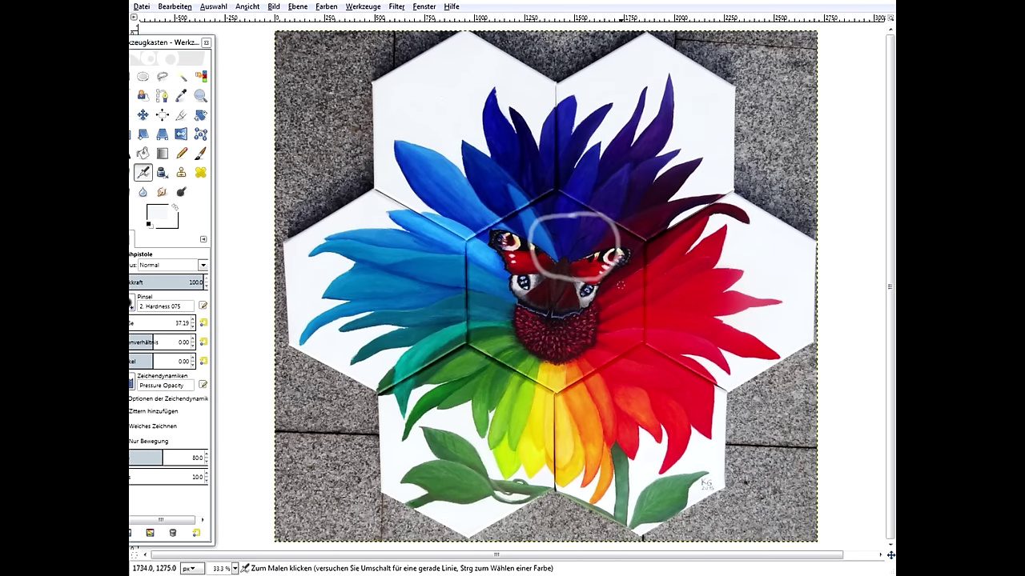
pyautogui.moveTo(569, 310)
pyautogui.mouseDown()
pyautogui.moveTo(525, 322)
pyautogui.moveTo(556, 339)
pyautogui.moveTo(590, 324)
pyautogui.moveTo(572, 308)
pyautogui.mouseUp()
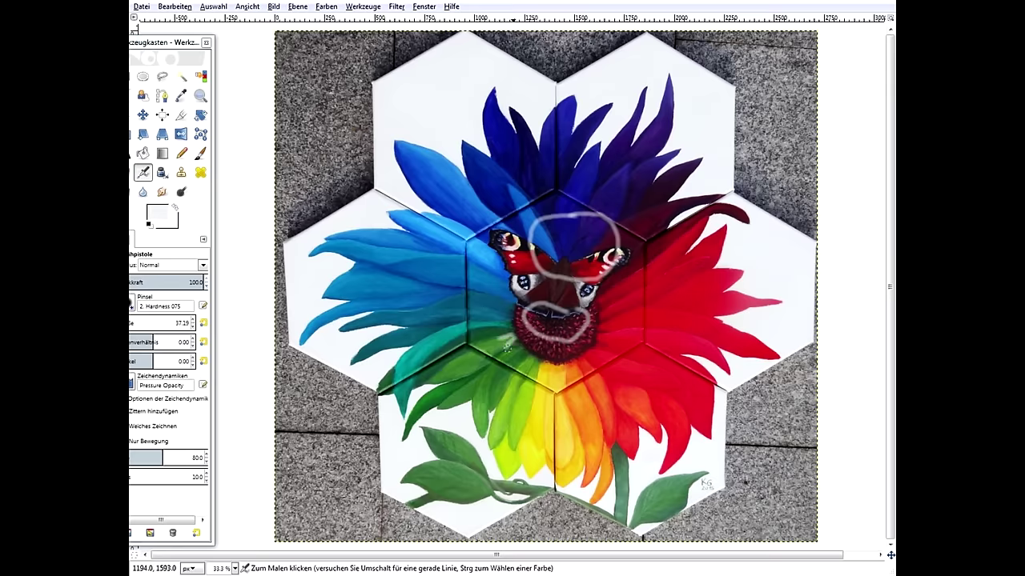
pyautogui.moveTo(496, 334)
pyautogui.mouseDown()
pyautogui.moveTo(565, 377)
pyautogui.moveTo(601, 356)
pyautogui.moveTo(596, 340)
pyautogui.moveTo(561, 358)
pyautogui.moveTo(491, 330)
pyautogui.mouseUp()
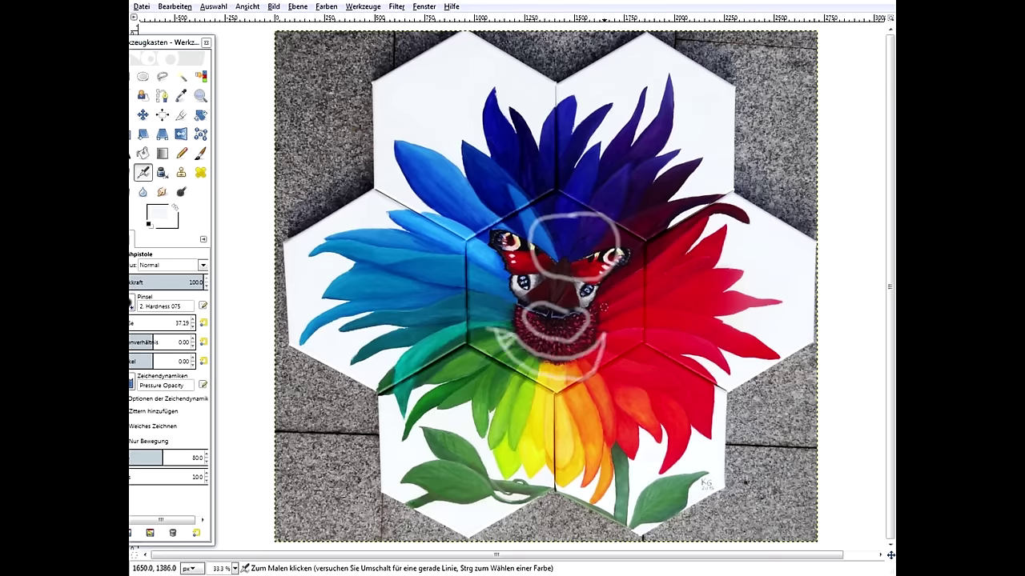
pyautogui.moveTo(604, 307)
pyautogui.mouseDown()
pyautogui.moveTo(599, 322)
pyautogui.moveTo(621, 333)
pyautogui.moveTo(612, 314)
pyautogui.mouseUp()
pyautogui.moveTo(518, 318)
pyautogui.mouseDown()
pyautogui.moveTo(539, 368)
pyautogui.moveTo(611, 355)
pyautogui.moveTo(621, 321)
pyautogui.moveTo(597, 350)
pyautogui.mouseUp()
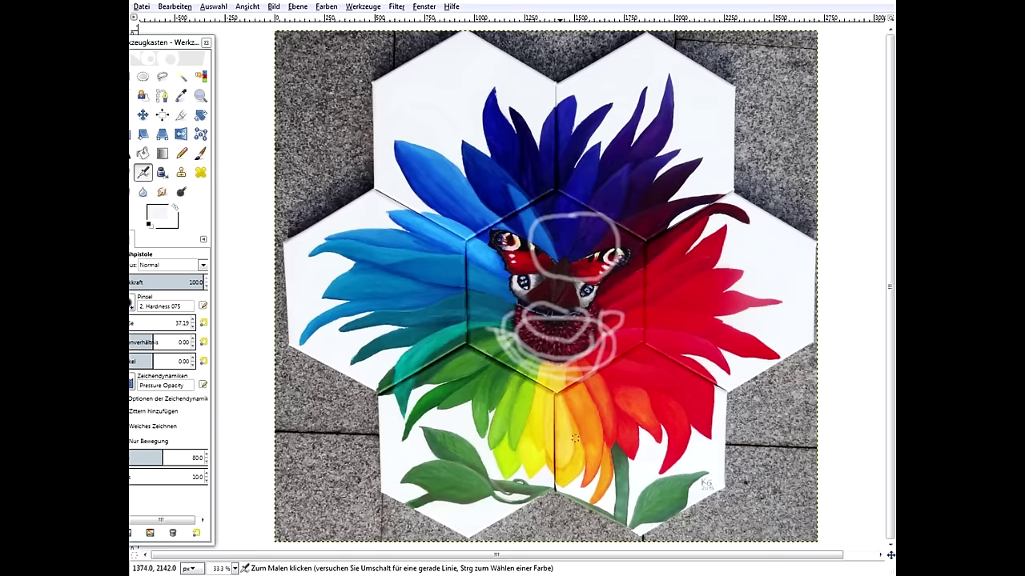
# Airbrush white highlight marks on the two lower leaves and the upper part of the stem.
pyautogui.moveTo(455, 486)
pyautogui.mouseDown()
pyautogui.moveTo(429, 485)
pyautogui.moveTo(453, 488)
pyautogui.mouseUp()
pyautogui.moveTo(622, 454)
pyautogui.mouseDown()
pyautogui.moveTo(612, 466)
pyautogui.moveTo(630, 454)
pyautogui.mouseUp()
pyautogui.moveTo(661, 491)
pyautogui.mouseDown()
pyautogui.moveTo(671, 511)
pyautogui.moveTo(671, 491)
pyautogui.mouseUp()
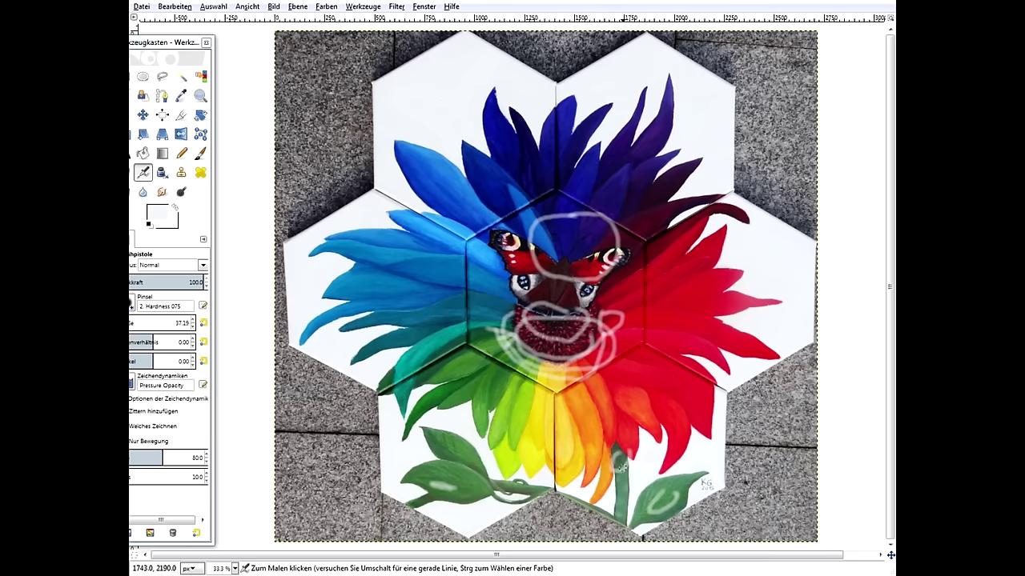
# Undo all the white airbrush marks on the flower, leaves and stem.
pyautogui.hotkey('ctrl', 'z')
pyautogui.hotkey('ctrl', 'z')
pyautogui.hotkey('ctrl', 'z')
pyautogui.hotkey('ctrl', 'z')
pyautogui.hotkey('ctrl', 'z')
pyautogui.hotkey('ctrl', 'z')
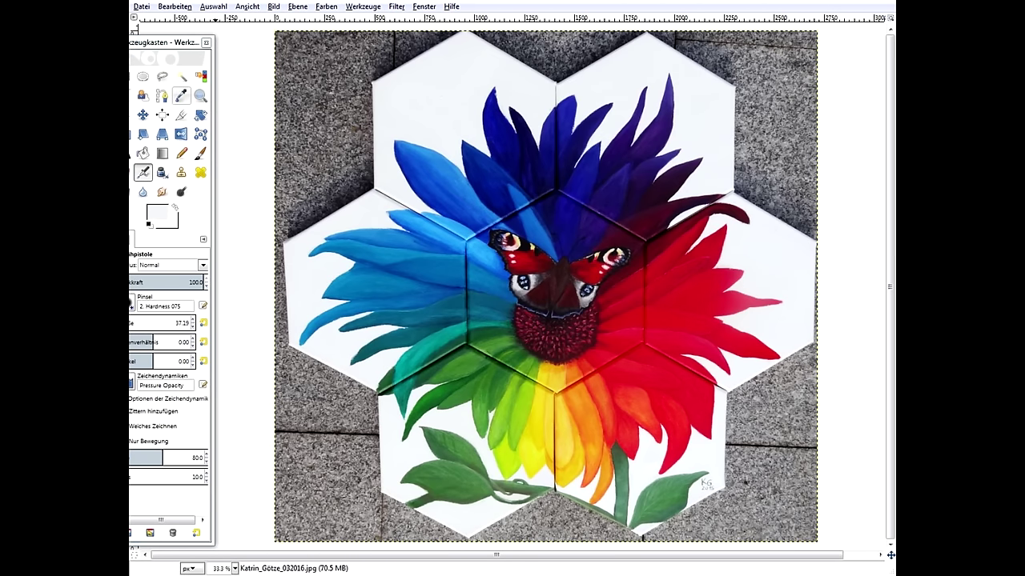
# Sample a dark tone from the butterfly and airbrush a shadow onto the flower centre beneath its wings.
pyautogui.click(181, 95)
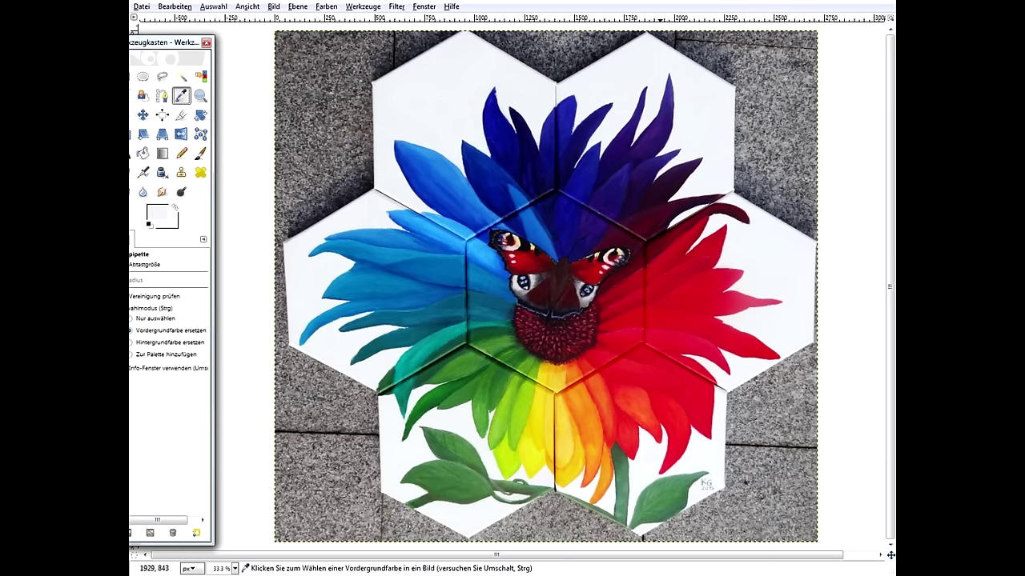
pyautogui.click(552, 298)
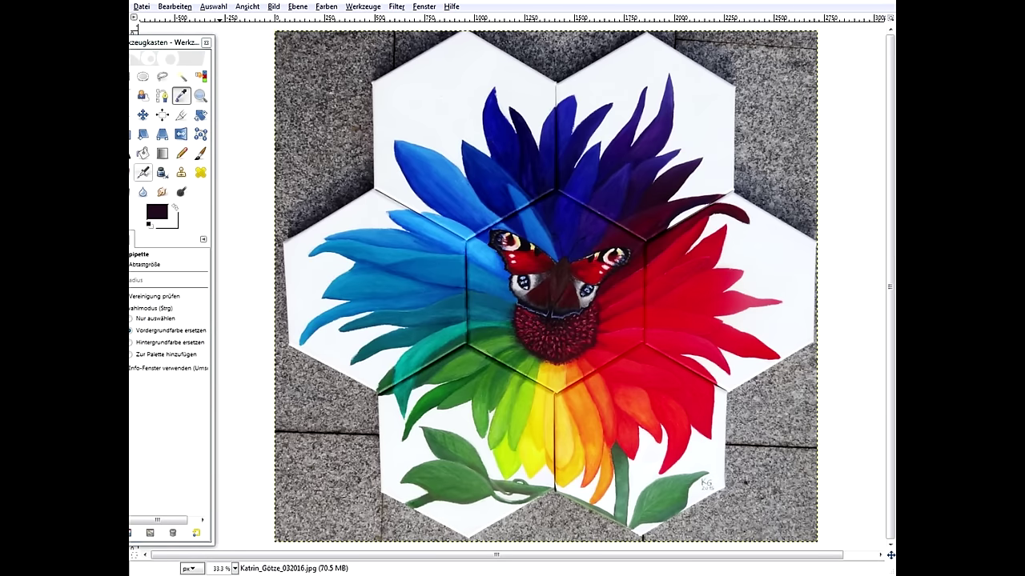
pyautogui.click(143, 172)
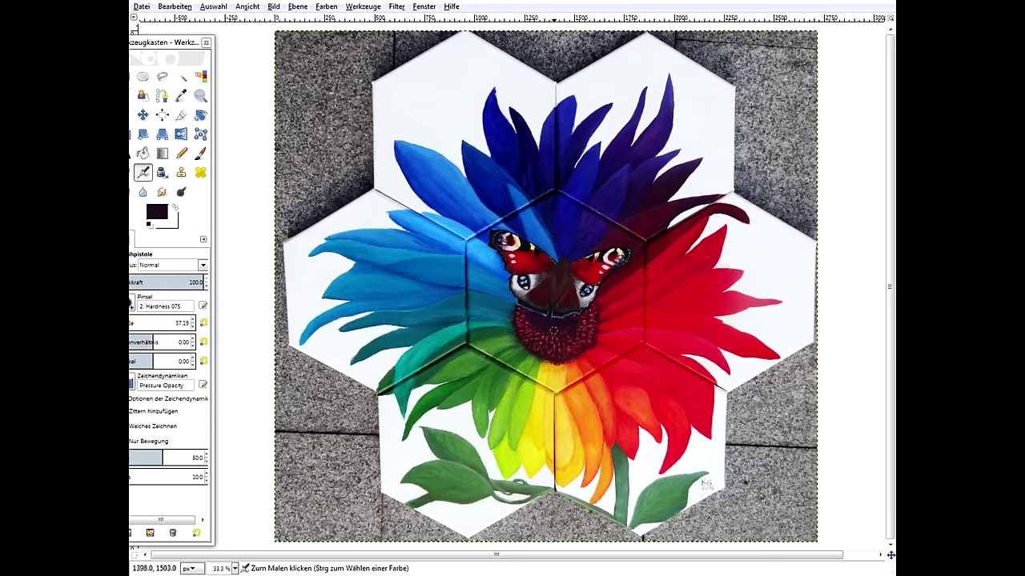
pyautogui.click(569, 321)
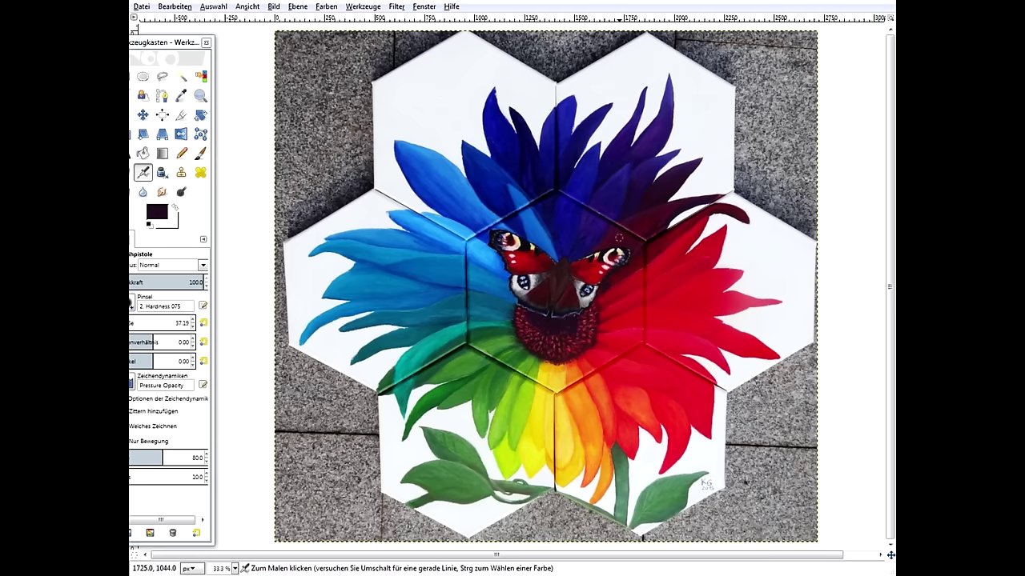
# Sample dark red from a petal and airbrush shading on the red petals beside the butterfly's right wing.
pyautogui.click(181, 95)
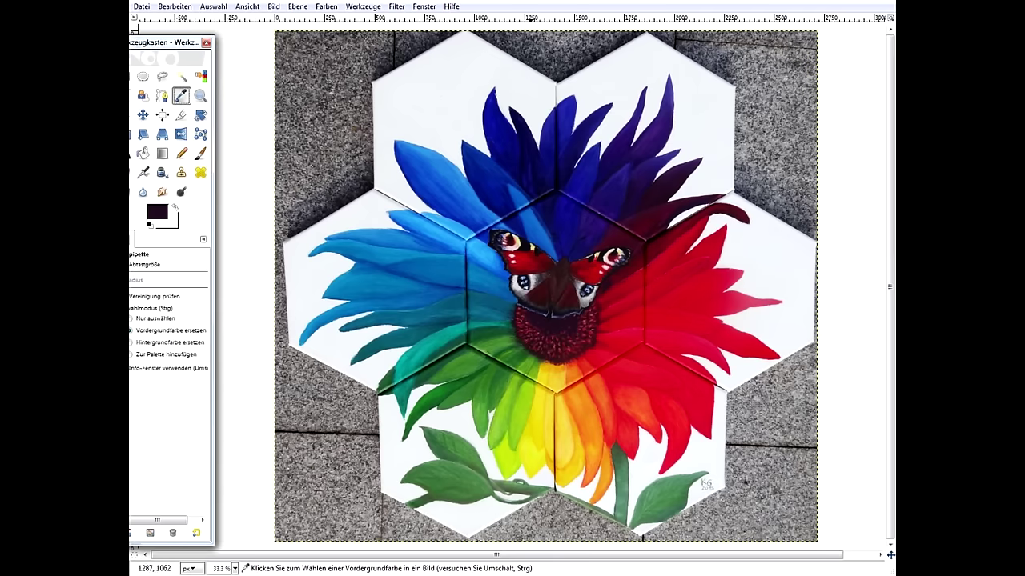
pyautogui.click(664, 241)
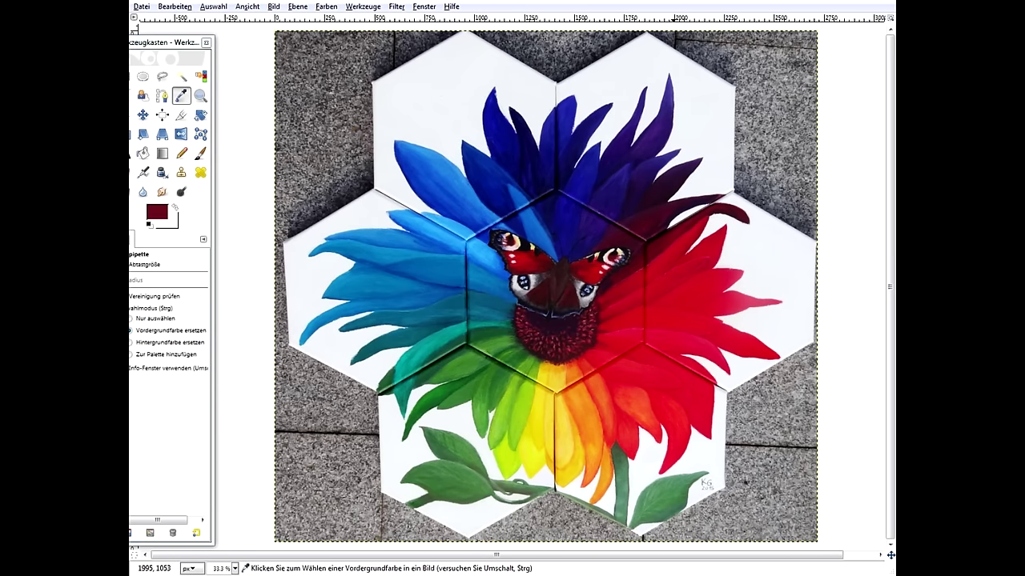
pyautogui.click(143, 172)
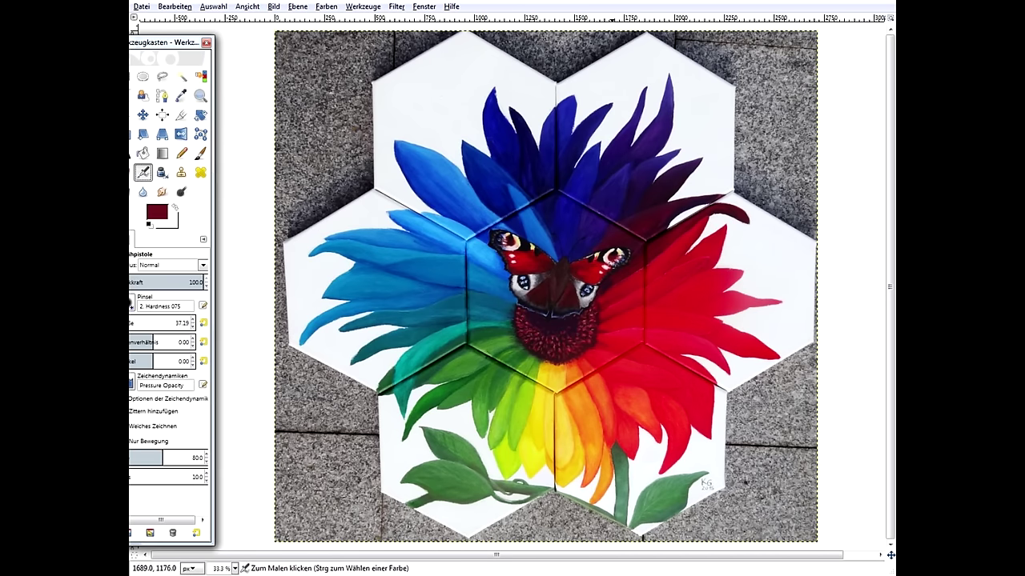
pyautogui.click(611, 281)
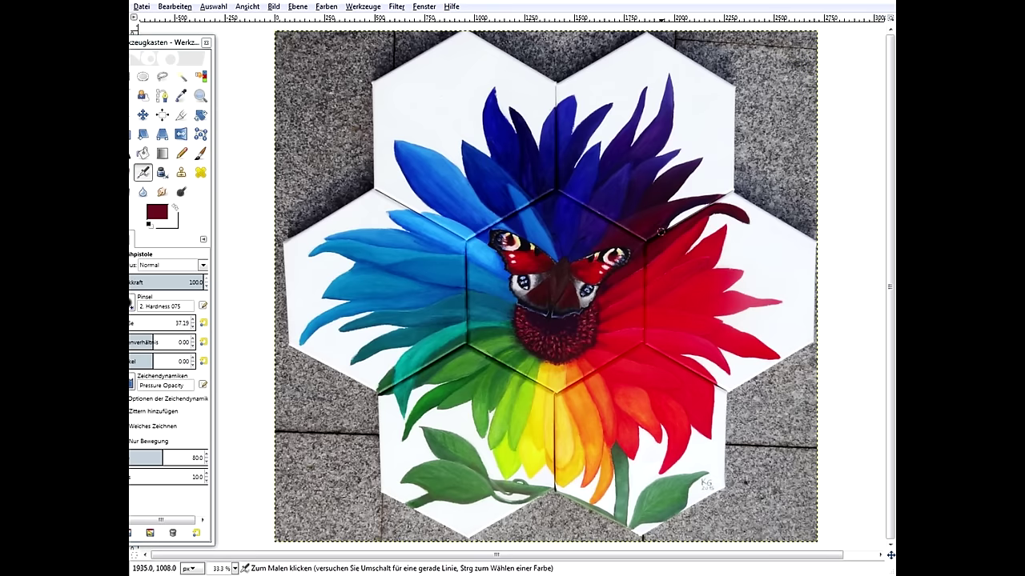
# Resample a darker red and airbrush more shadow on the red petals next to the lower right wing.
pyautogui.click(181, 96)
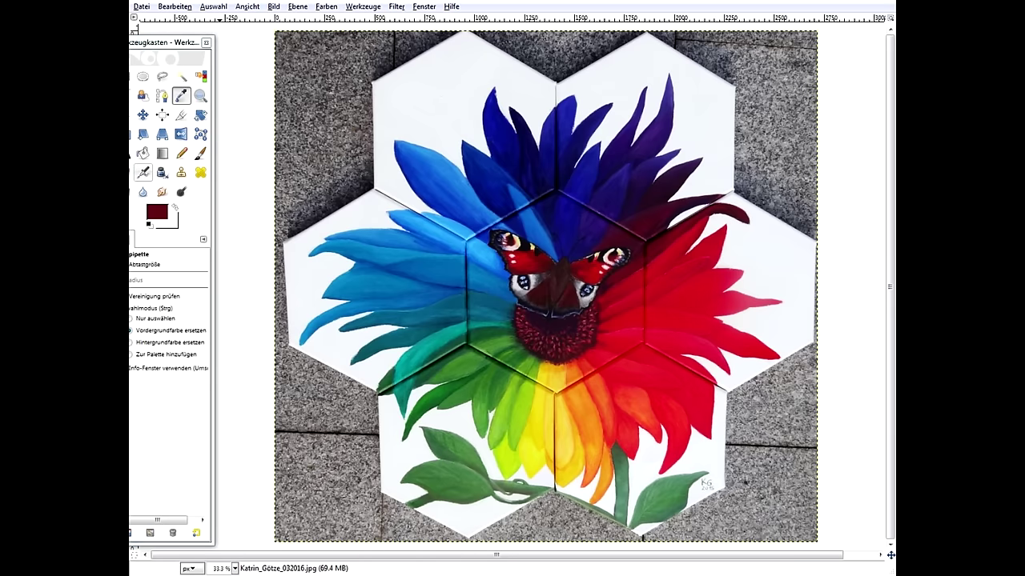
pyautogui.click(143, 172)
pyautogui.click(601, 299)
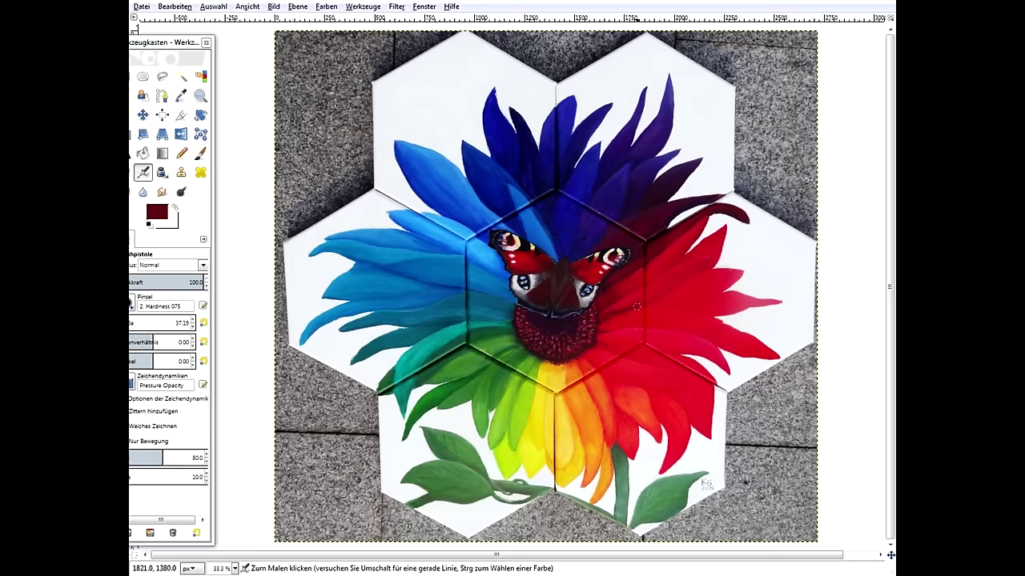
# Try a looping dark red airbrush stroke across the right-hand red petals, and undo it.
pyautogui.moveTo(638, 332)
pyautogui.mouseDown()
pyautogui.moveTo(672, 297)
pyautogui.moveTo(652, 308)
pyautogui.moveTo(765, 294)
pyautogui.mouseUp()
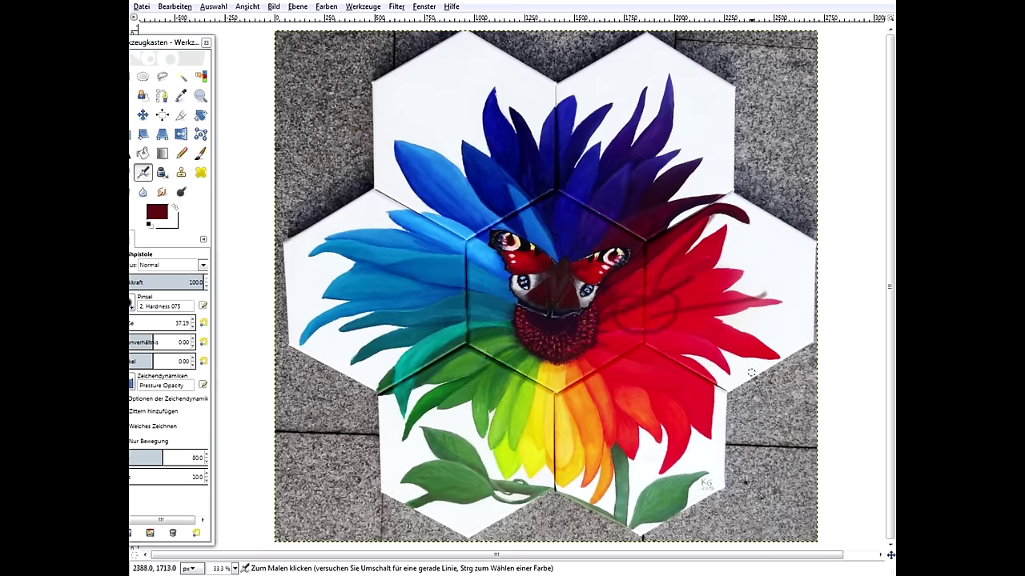
pyautogui.press('ctrl')
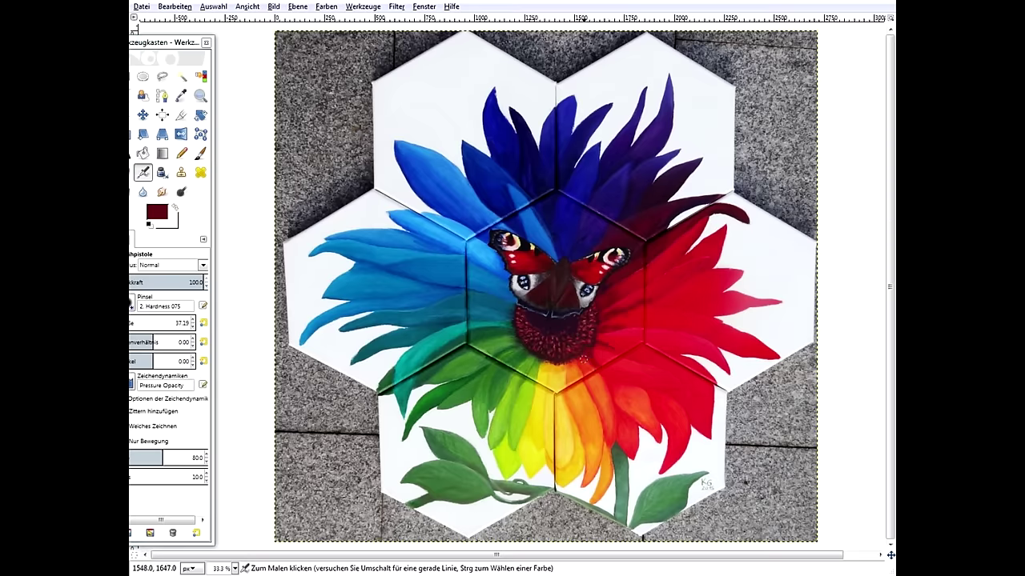
# Sample bright red from a lower right petal and airbrush it along the lower edge of the flower centre.
pyautogui.click(181, 95)
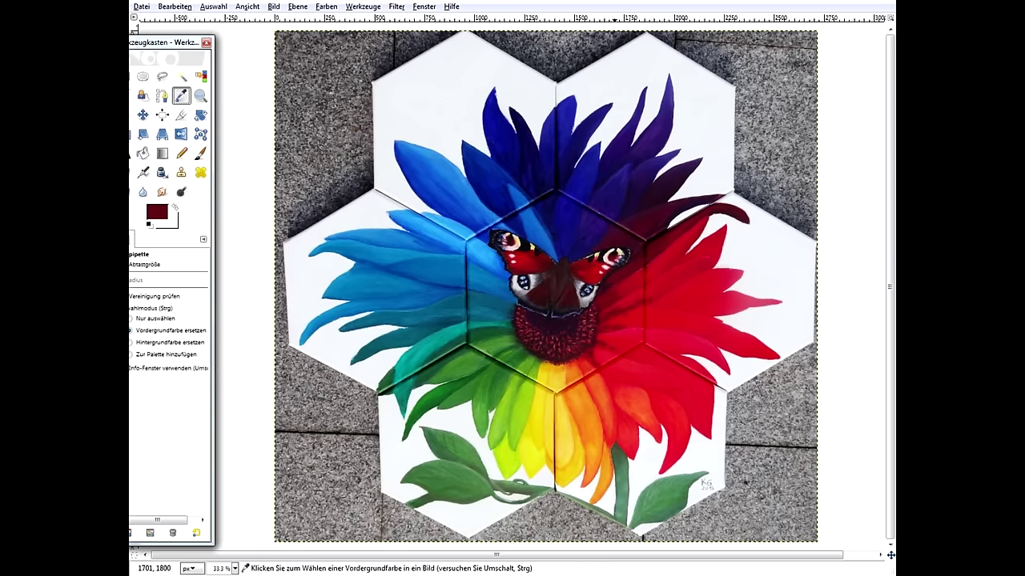
pyautogui.click(617, 389)
pyautogui.click(142, 172)
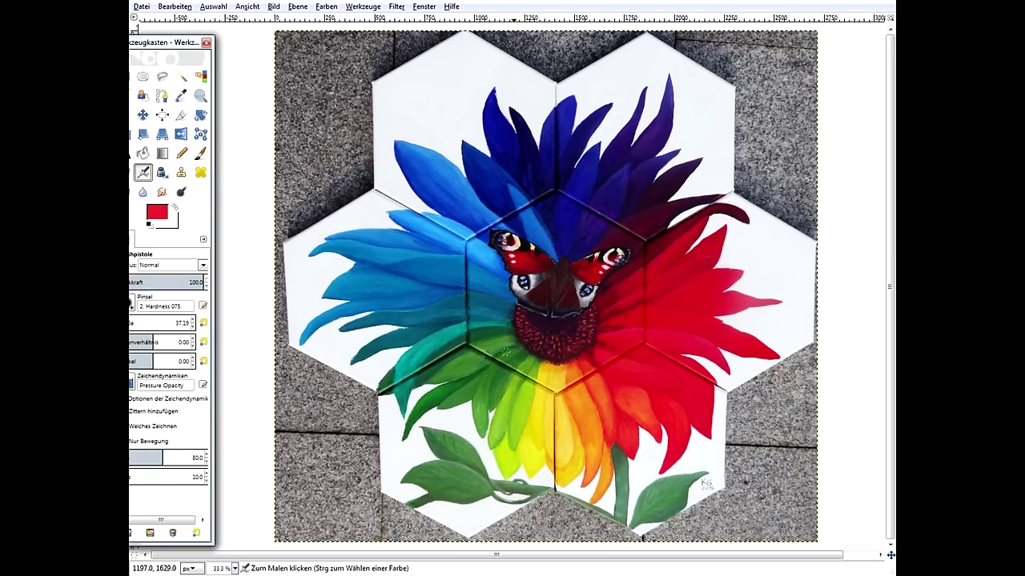
pyautogui.click(582, 360)
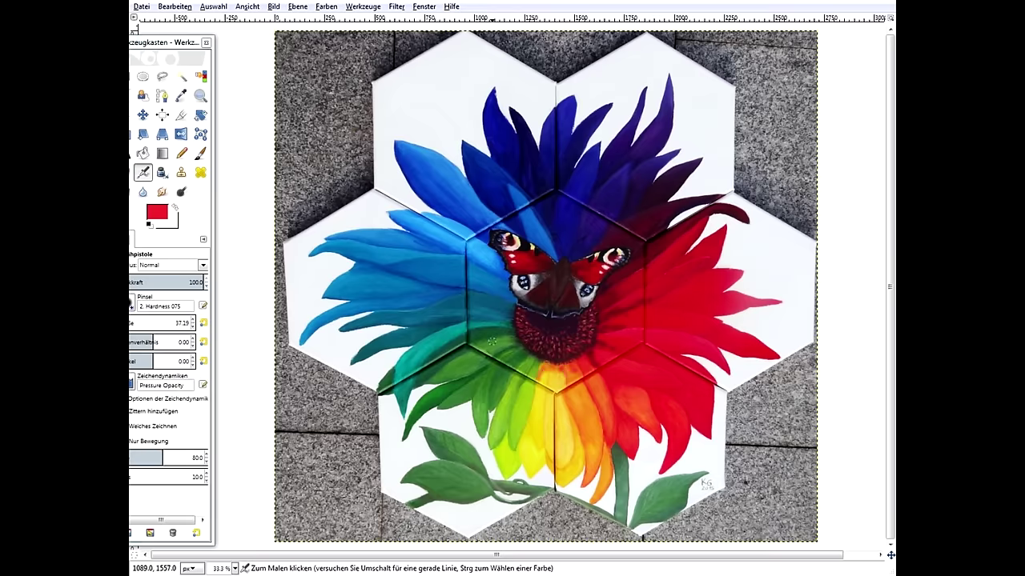
# Sample dark purple from an upper right petal, set the airbrush size to 15.19, and airbrush the area between the butterfly's wings.
pyautogui.click(180, 96)
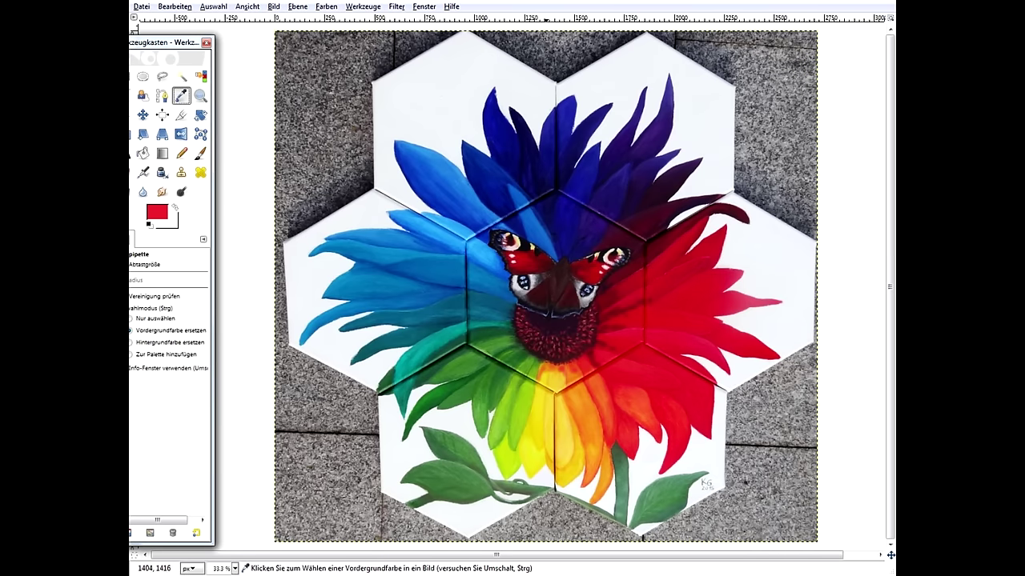
pyautogui.click(664, 168)
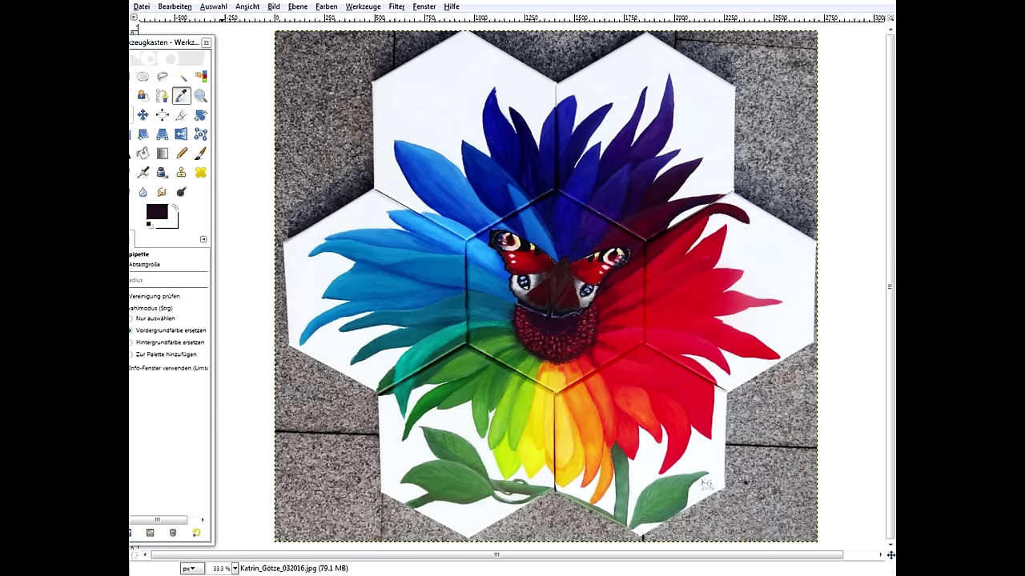
pyautogui.click(142, 172)
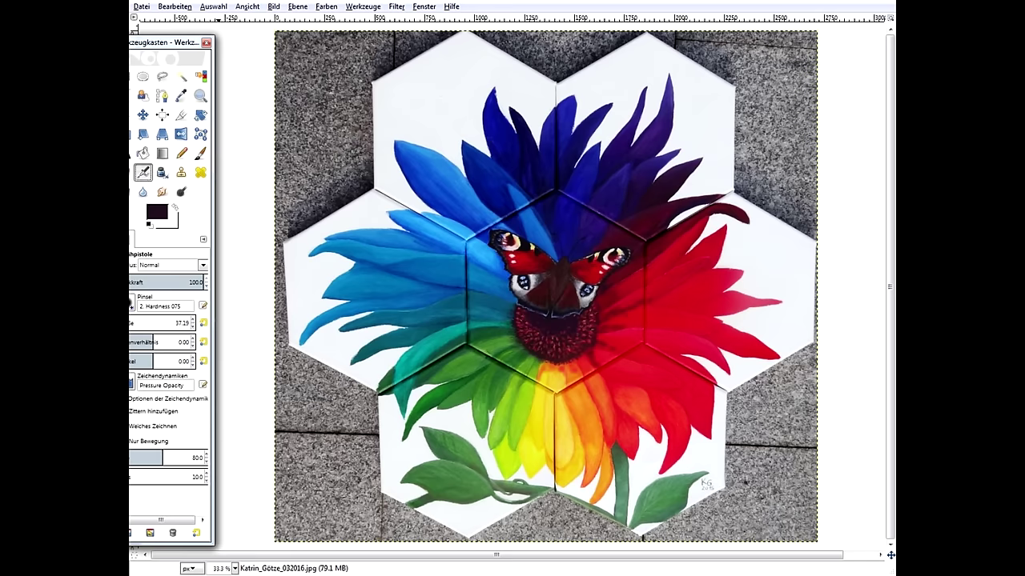
pyautogui.click(193, 327)
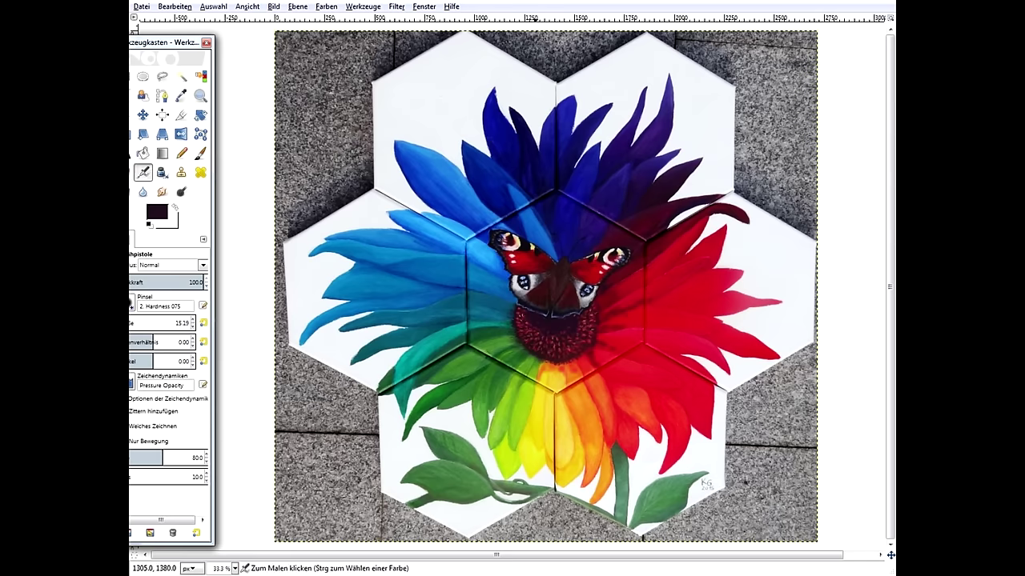
pyautogui.click(558, 237)
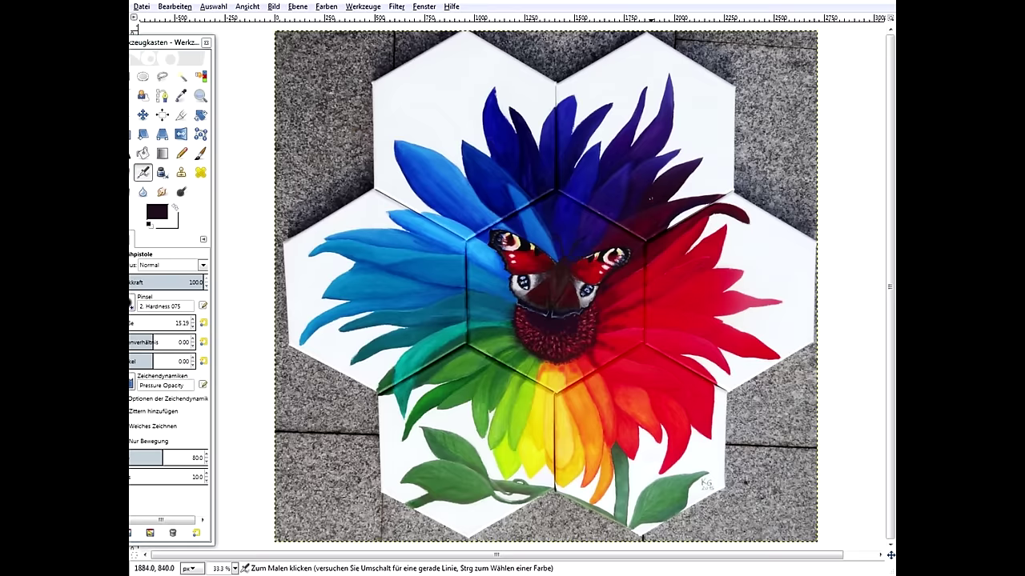
# Sample dark red from a petal beside the butterfly's right wing, airbrush the flower centre's lower edge, and undo the last stroke.
pyautogui.press('o')
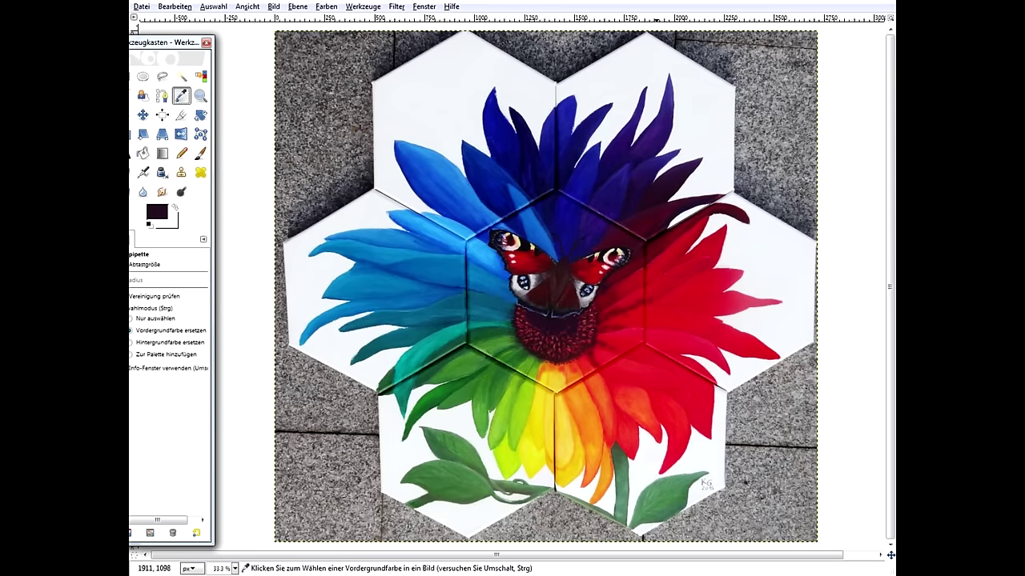
pyautogui.click(657, 250)
pyautogui.click(143, 172)
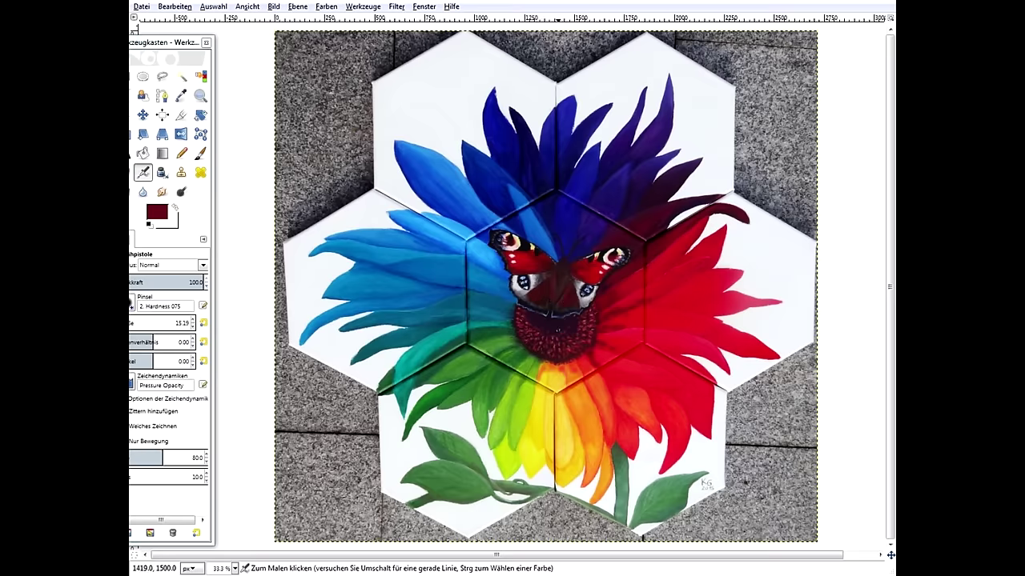
pyautogui.moveTo(527, 361); pyautogui.dragTo(609, 366)
pyautogui.moveTo(533, 357); pyautogui.dragTo(576, 367)
pyautogui.hotkey('ctrl', 'z')
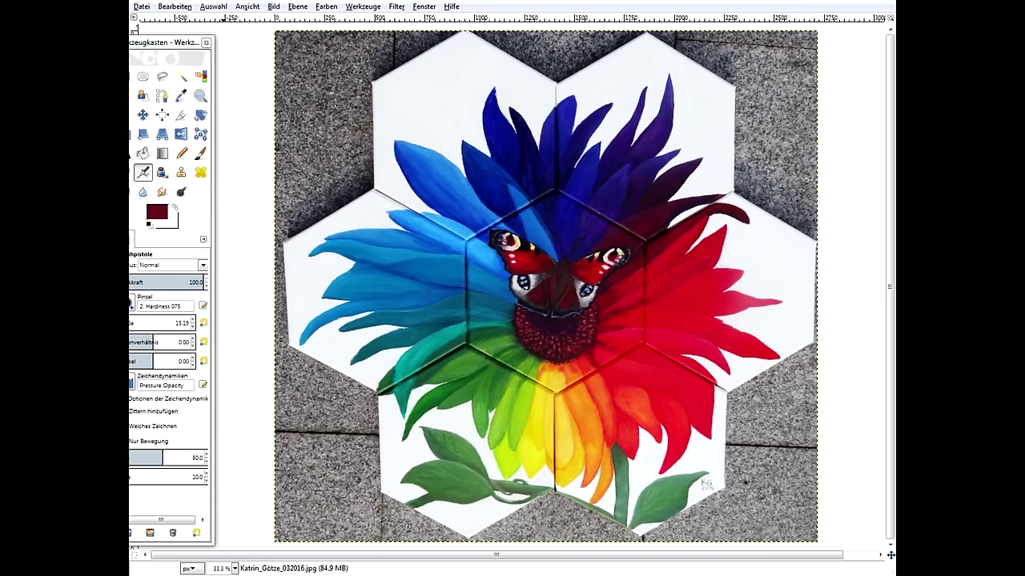
# Sample dark green beside the flower centre and airbrush shadow on the adjoining green petals, enlarging the brush to 24.19.
pyautogui.click(181, 95)
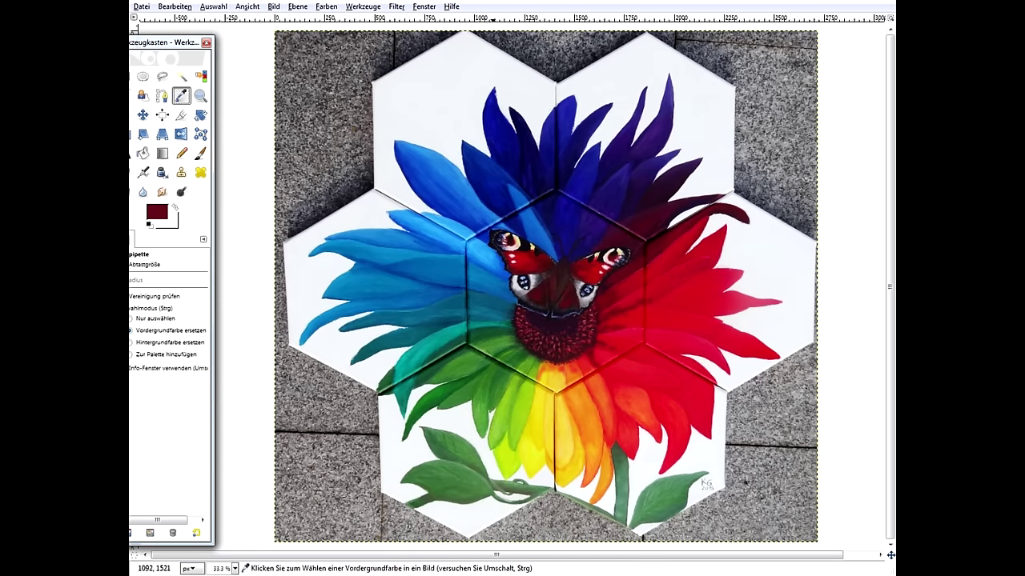
pyautogui.click(494, 335)
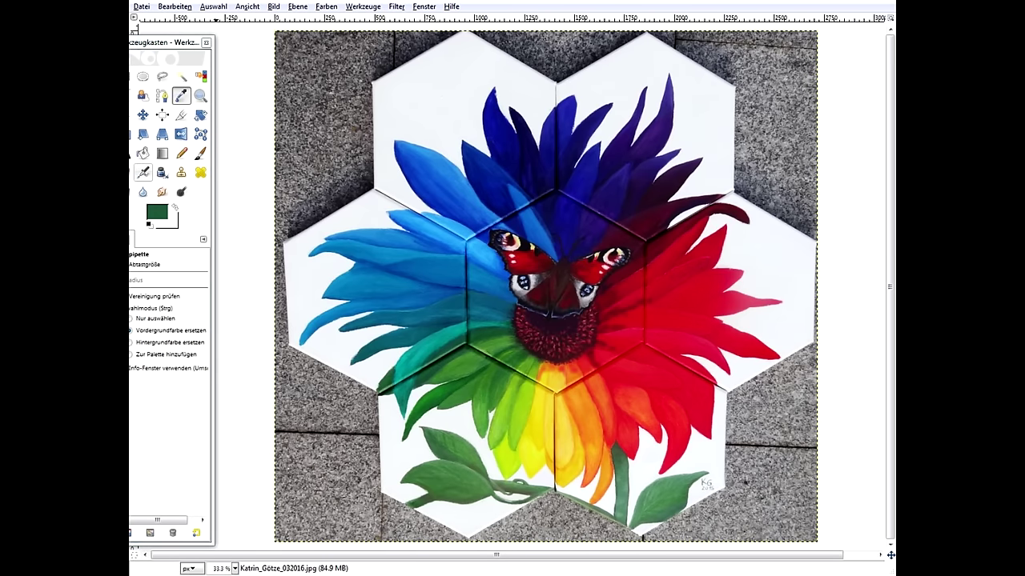
pyautogui.click(143, 173)
pyautogui.moveTo(509, 333); pyautogui.dragTo(507, 336)
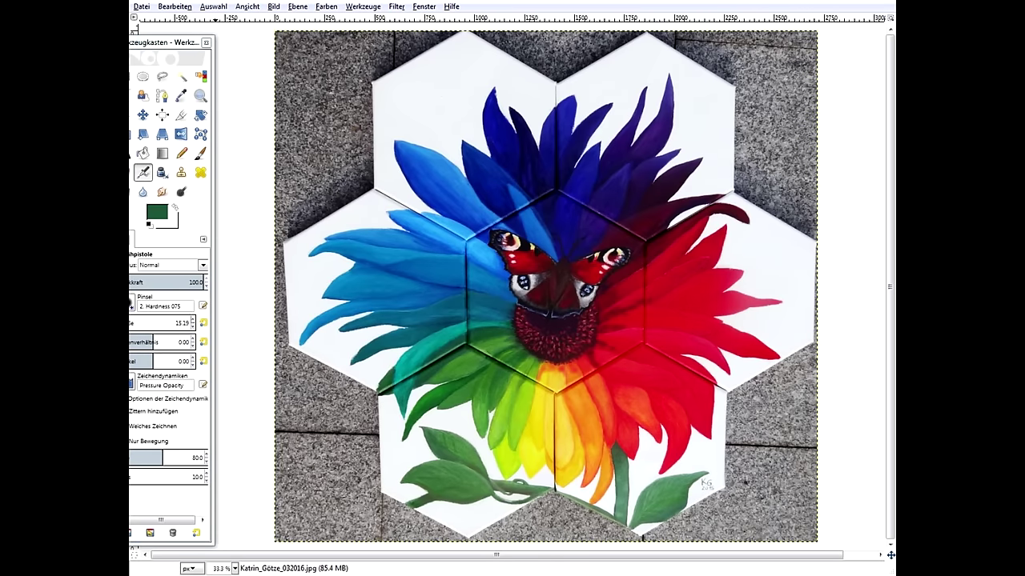
pyautogui.doubleClick(193, 320)
pyautogui.click(193, 320)
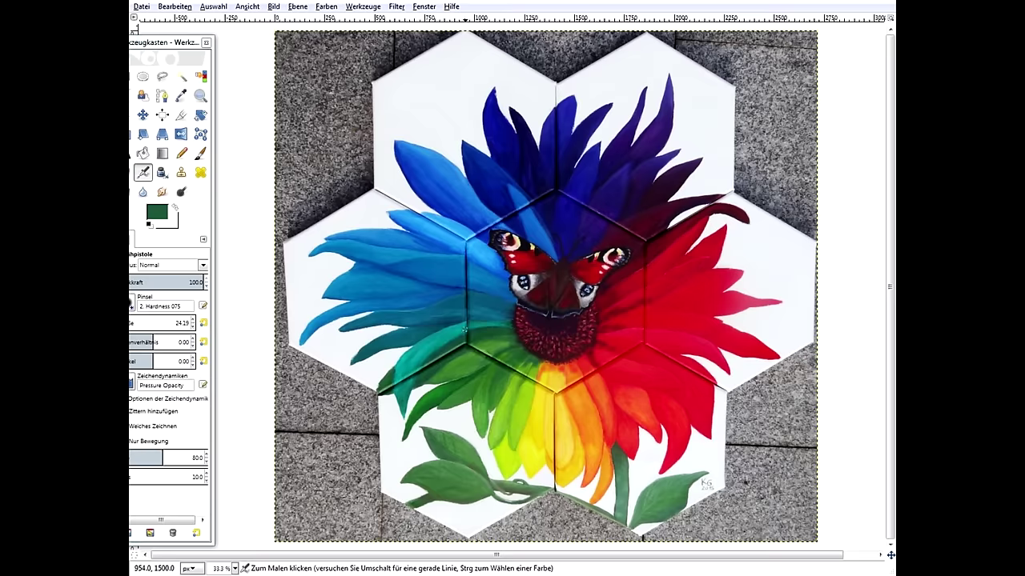
# Try dark blue sampled from an upper petal in airbrush loops on the green petals and below the lower left leaf, and undo them.
pyautogui.click(181, 95)
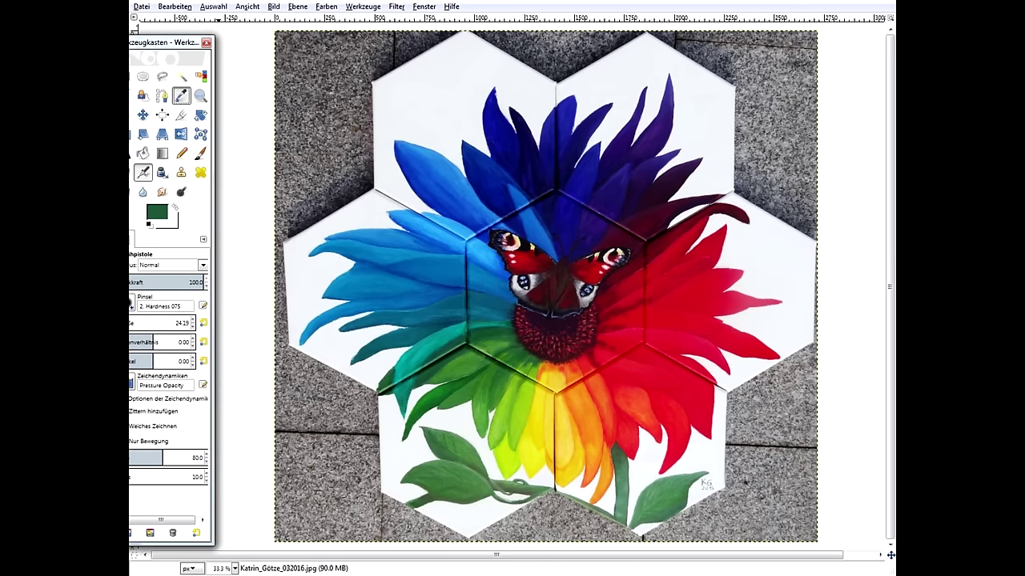
pyautogui.click(518, 124)
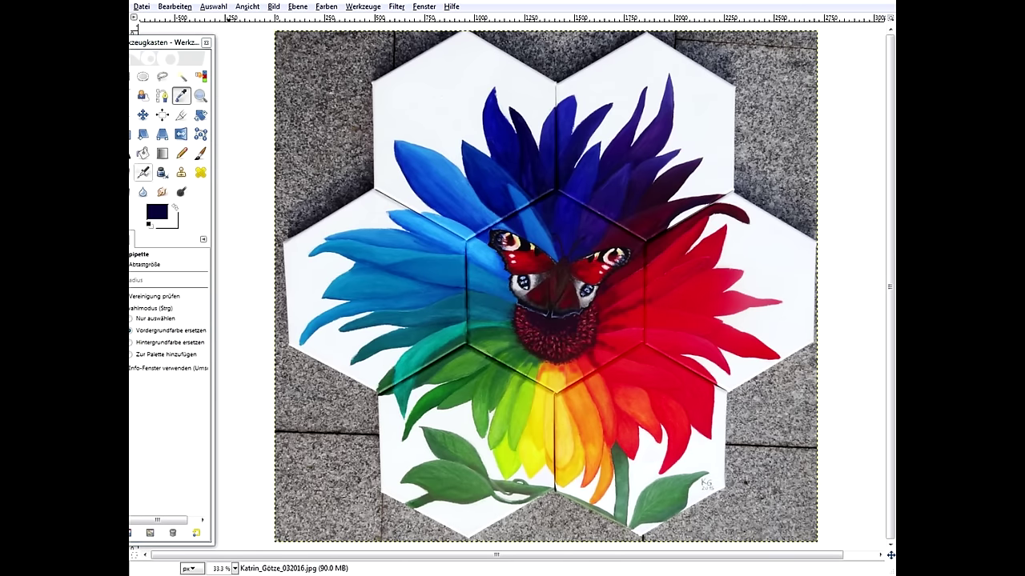
pyautogui.click(143, 172)
pyautogui.click(480, 318)
pyautogui.moveTo(479, 321)
pyautogui.mouseDown()
pyautogui.moveTo(492, 343)
pyautogui.moveTo(490, 314)
pyautogui.mouseUp()
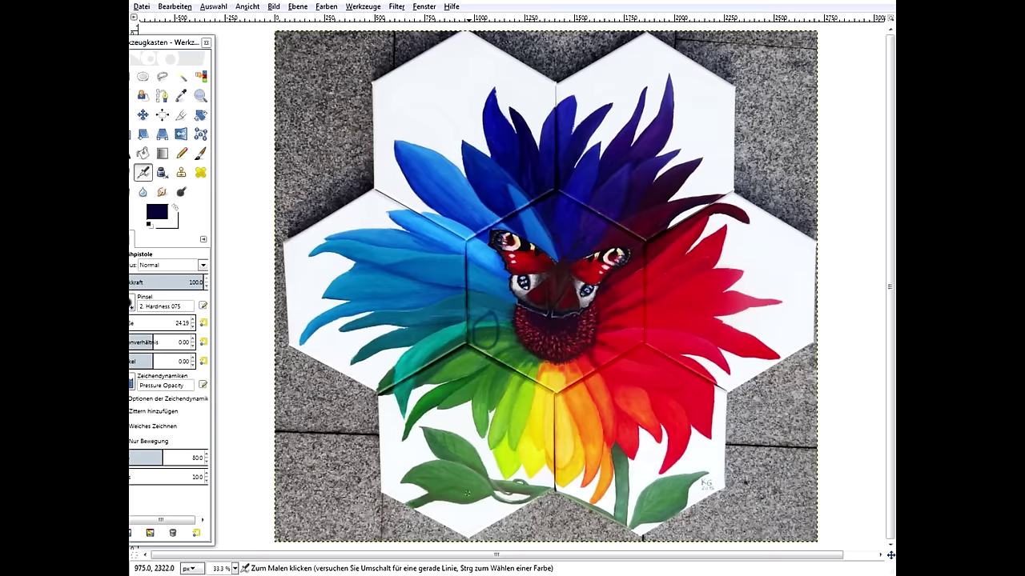
pyautogui.moveTo(470, 494)
pyautogui.mouseDown()
pyautogui.moveTo(465, 506)
pyautogui.moveTo(480, 499)
pyautogui.moveTo(470, 492)
pyautogui.moveTo(427, 506)
pyautogui.moveTo(445, 498)
pyautogui.moveTo(441, 489)
pyautogui.mouseUp()
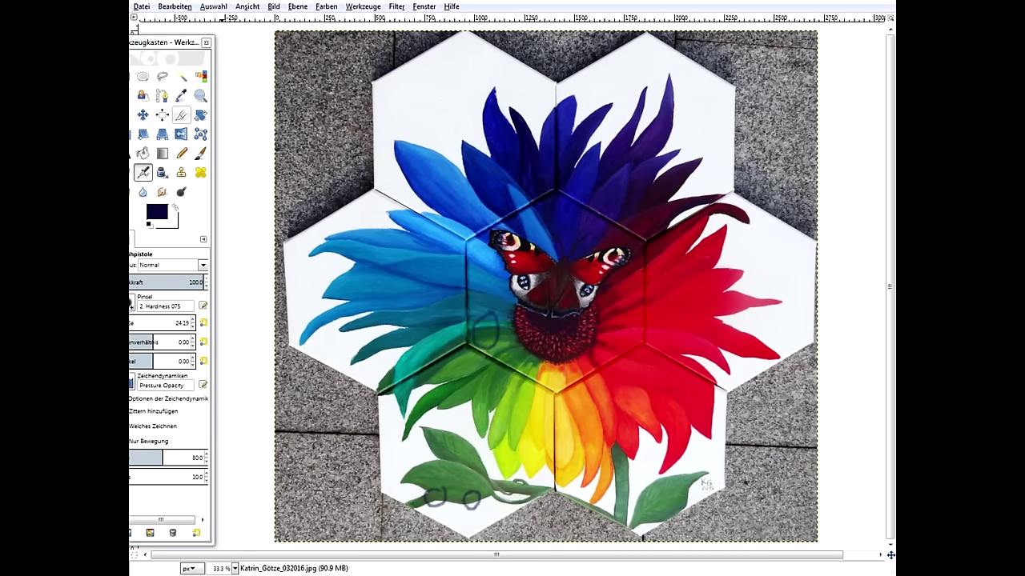
pyautogui.hotkey('ctrl', 'z')
pyautogui.hotkey('ctrl', 'z')
pyautogui.hotkey('ctrl', 'z')
pyautogui.hotkey('ctrl', 'z')
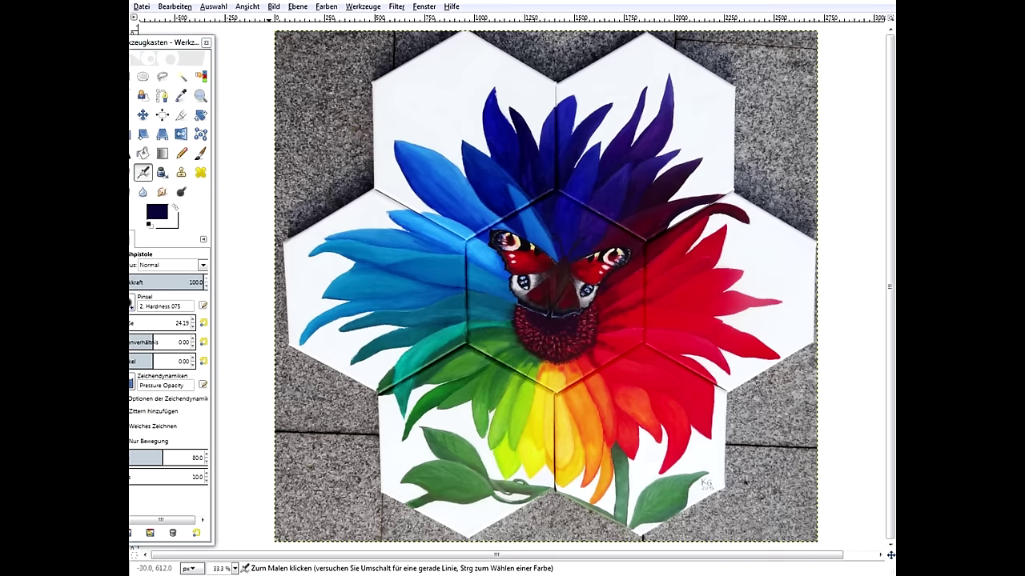
# Sample dark green from a petal left of the flower centre and airbrush shadow along the lower left leaf's bottom edge.
pyautogui.press('o')
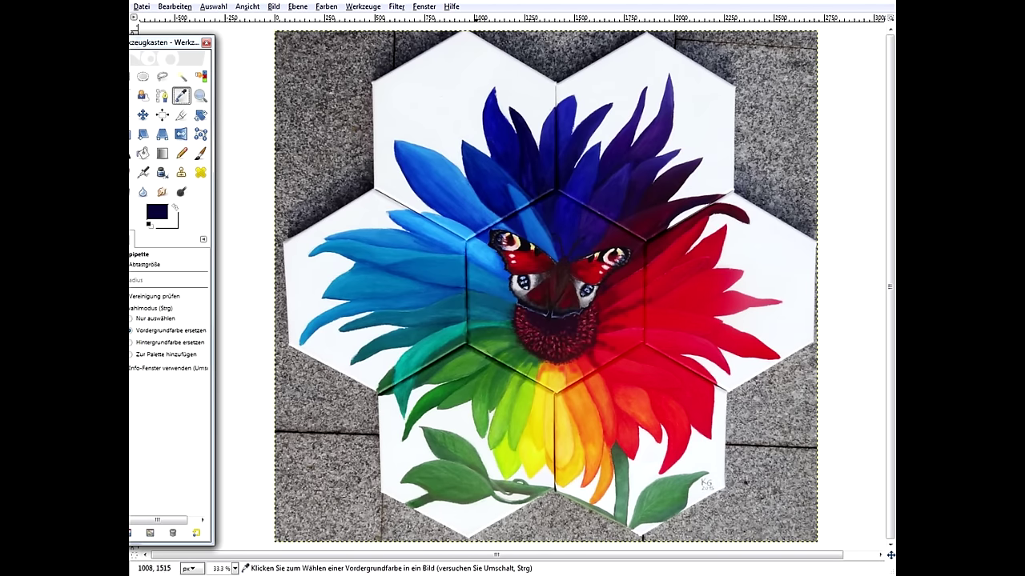
pyautogui.click(479, 330)
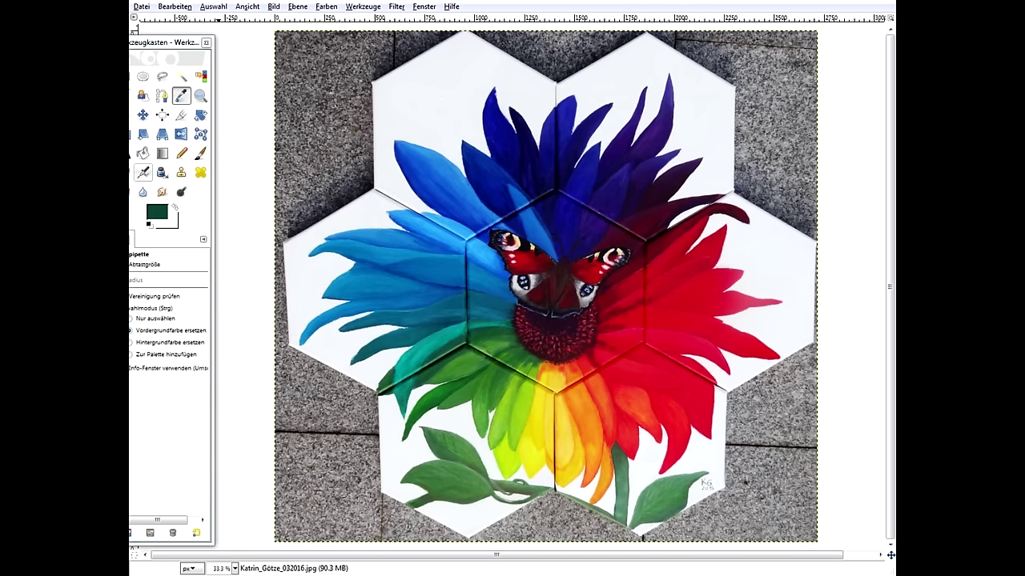
pyautogui.click(143, 172)
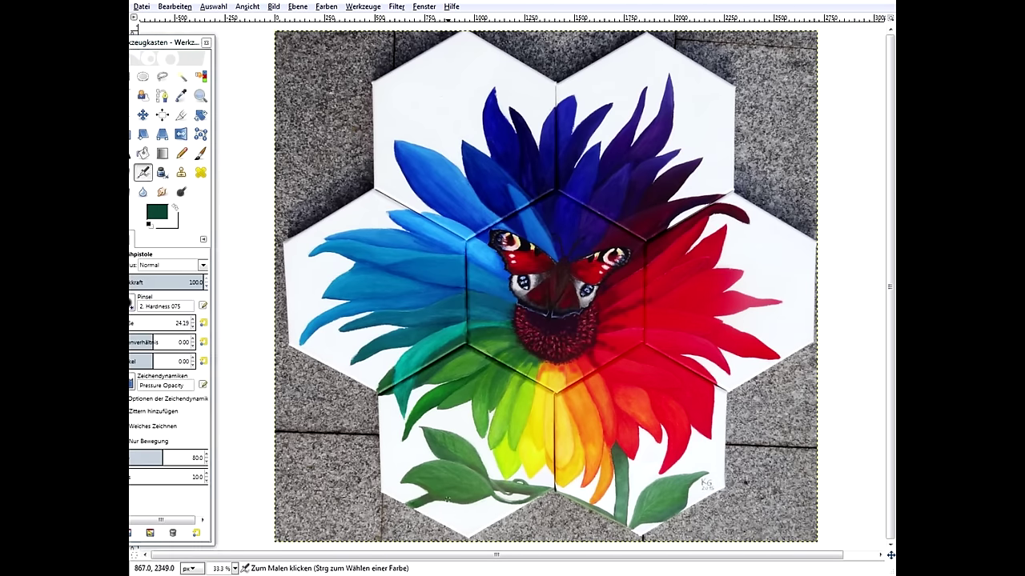
pyautogui.moveTo(416, 482)
pyautogui.mouseDown()
pyautogui.moveTo(472, 498)
pyautogui.moveTo(457, 492)
pyautogui.moveTo(478, 485)
pyautogui.mouseUp()
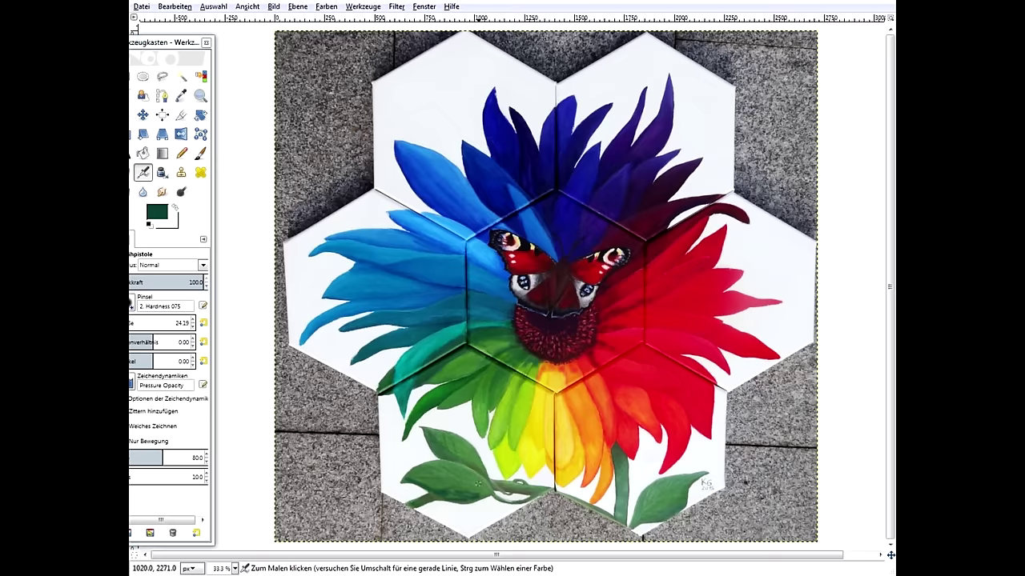
# Try dark green airbrush strokes below the lower left leaf and across the green petals, and undo them.
pyautogui.moveTo(477, 484)
pyautogui.mouseDown()
pyautogui.moveTo(453, 484)
pyautogui.moveTo(448, 513)
pyautogui.moveTo(459, 522)
pyautogui.moveTo(478, 519)
pyautogui.moveTo(486, 486)
pyautogui.moveTo(476, 484)
pyautogui.moveTo(462, 518)
pyautogui.moveTo(476, 491)
pyautogui.mouseUp()
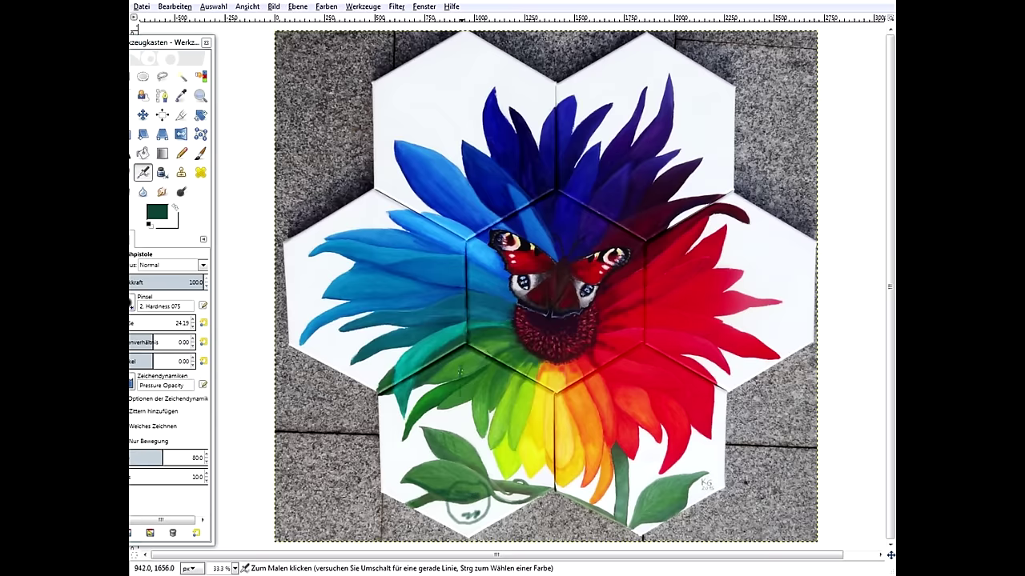
pyautogui.moveTo(458, 366)
pyautogui.mouseDown()
pyautogui.moveTo(474, 358)
pyautogui.moveTo(488, 375)
pyautogui.moveTo(504, 343)
pyautogui.mouseUp()
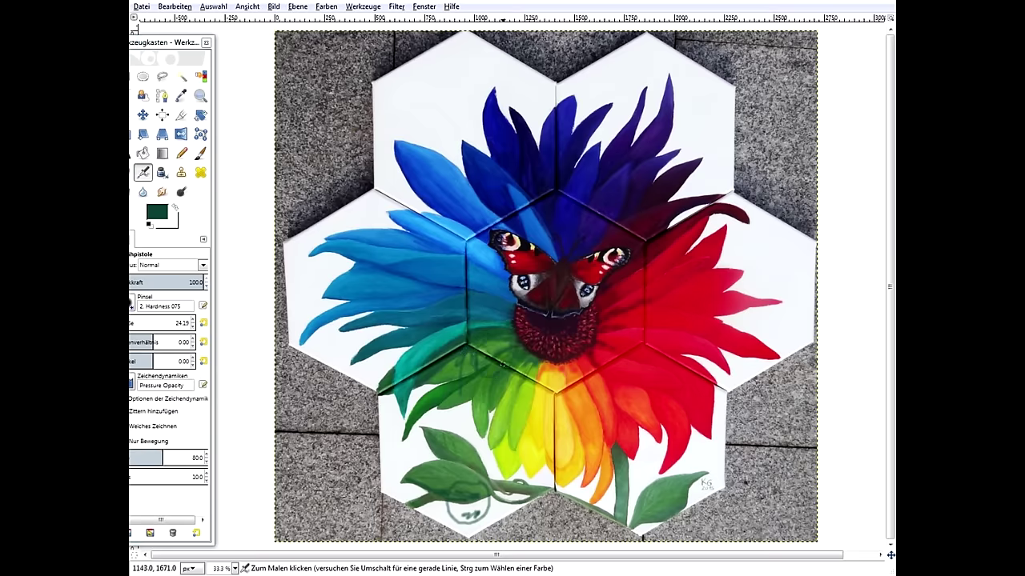
pyautogui.press('ctrl')
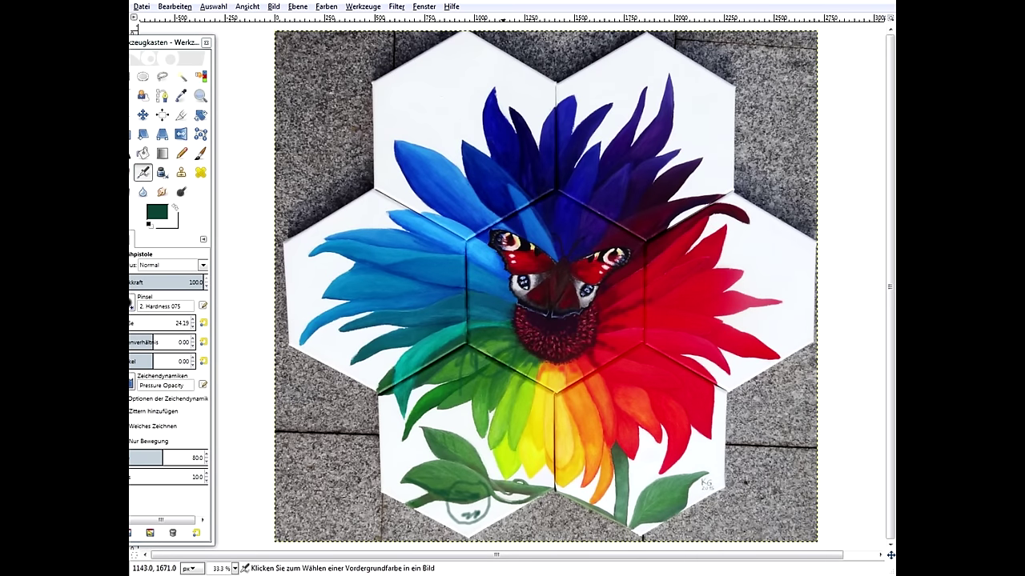
pyautogui.hotkey('ctrl', 'z')
pyautogui.hotkey('ctrl', 'z')
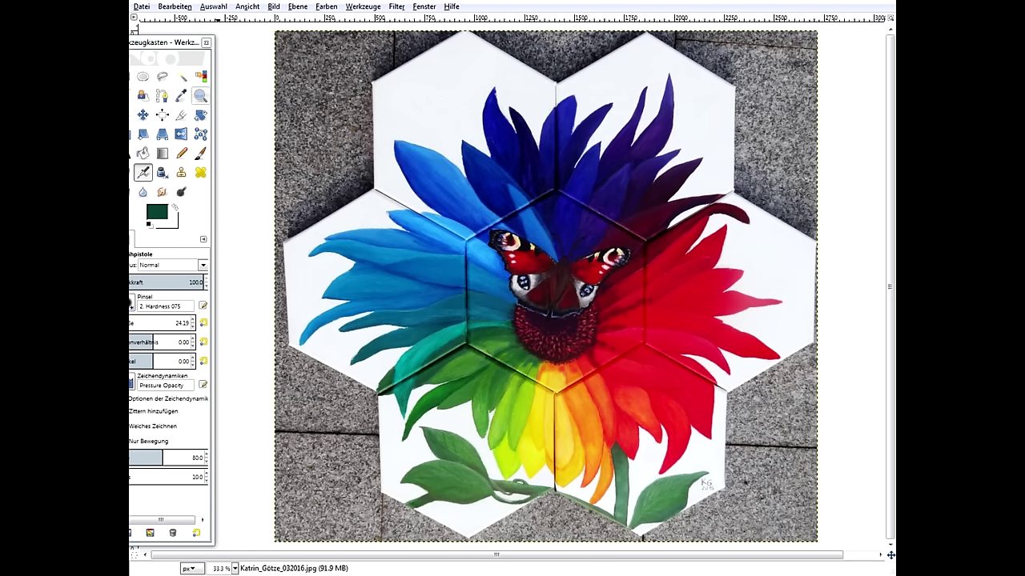
# Sample a medium green from the tip of a lower left petal as the airbrush colour.
pyautogui.click(181, 95)
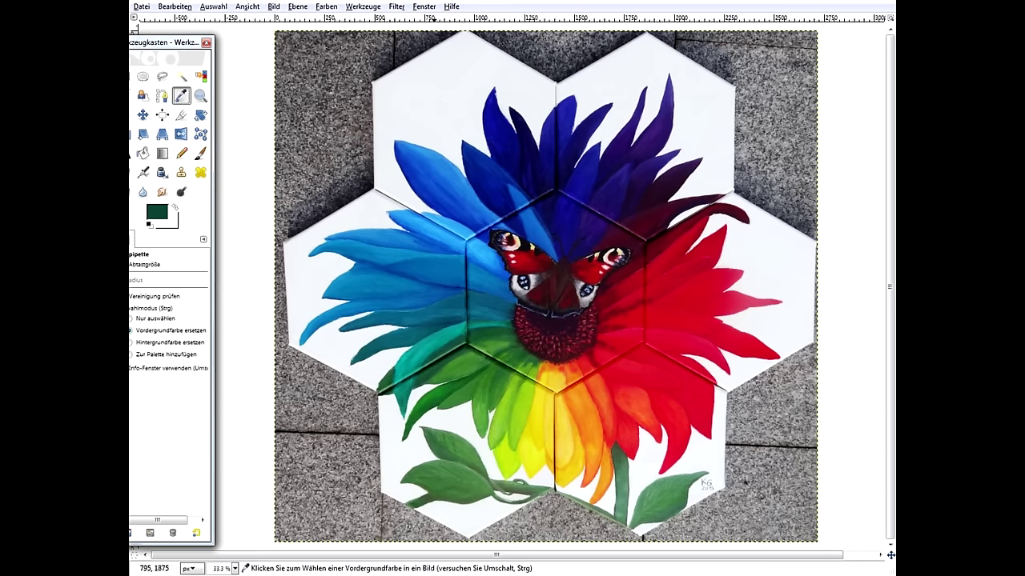
pyautogui.click(432, 407)
pyautogui.click(143, 173)
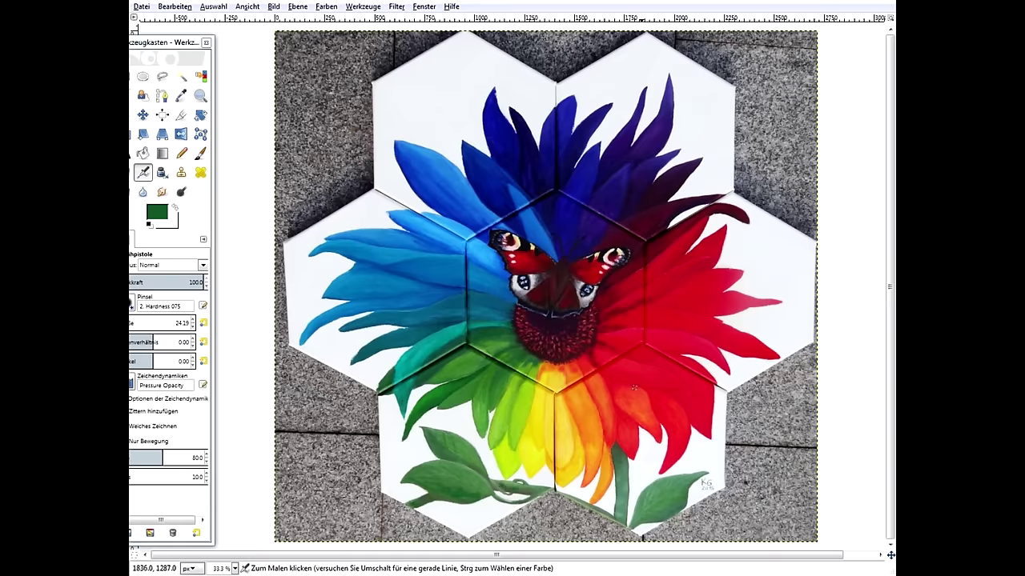
# Magnify the small curled tendril on the stem below the yellow-green petals to examine its outline.
pyautogui.click(362, 7)
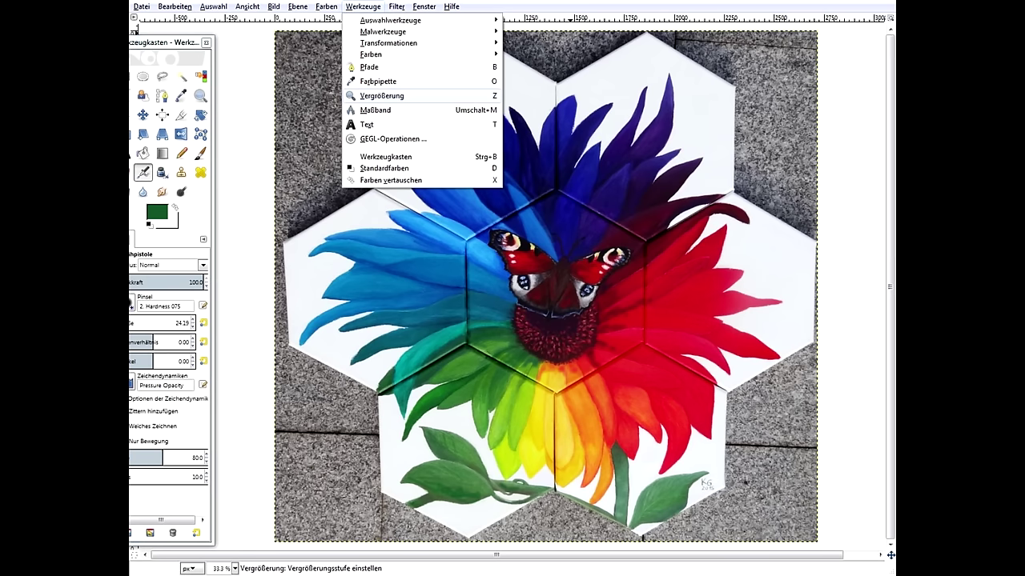
pyautogui.click(400, 95)
pyautogui.click(363, 6)
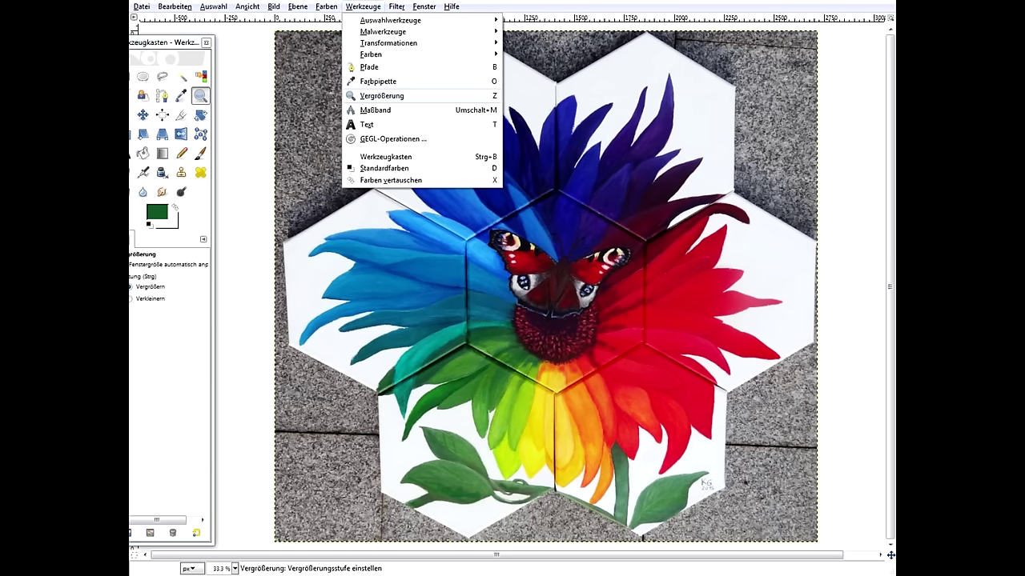
pyautogui.click(382, 95)
pyautogui.click(516, 490)
pyautogui.click(516, 489)
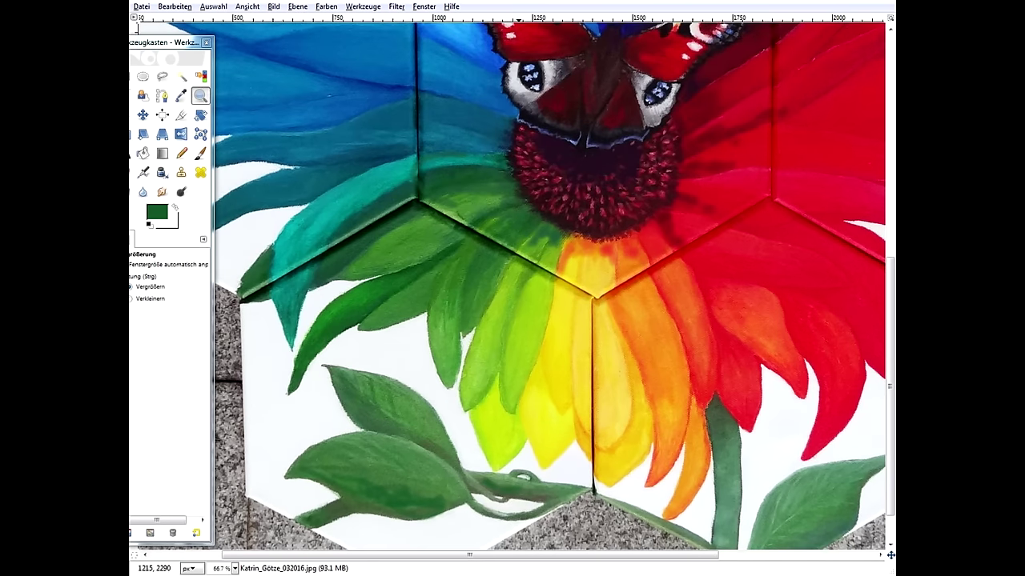
pyautogui.click(522, 477)
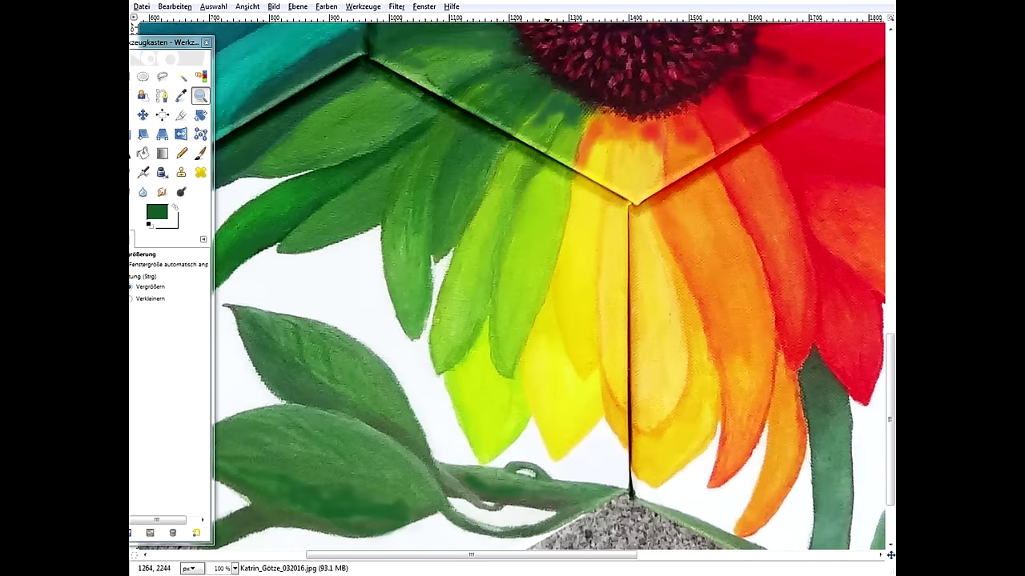
pyautogui.moveTo(493, 448); pyautogui.dragTo(543, 462)
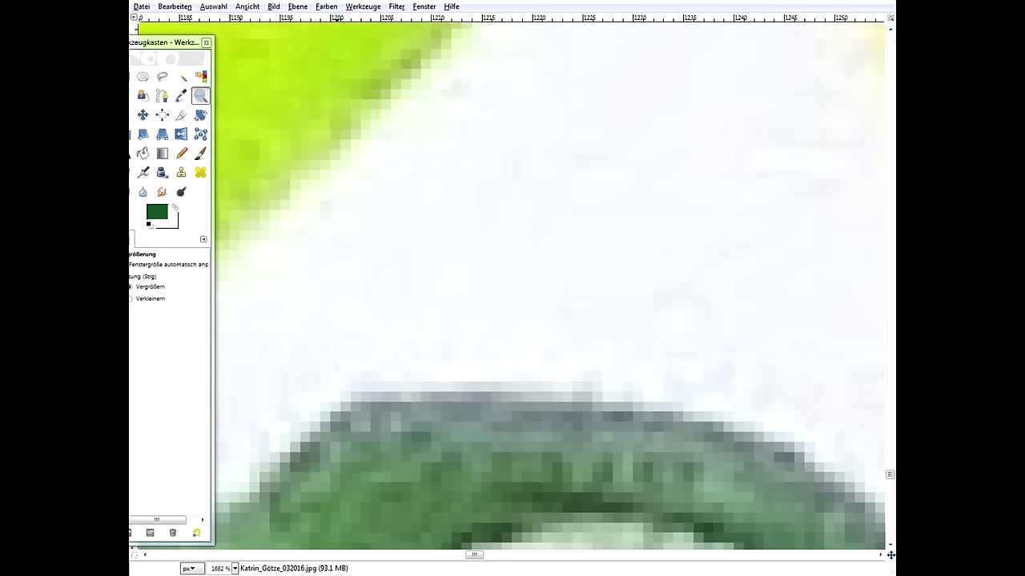
# Try dark green airbrush strokes around the curled tendril on the stem and over the neighbouring yellow petal tips.
pyautogui.press('ctrl')
pyautogui.click(363, 7)
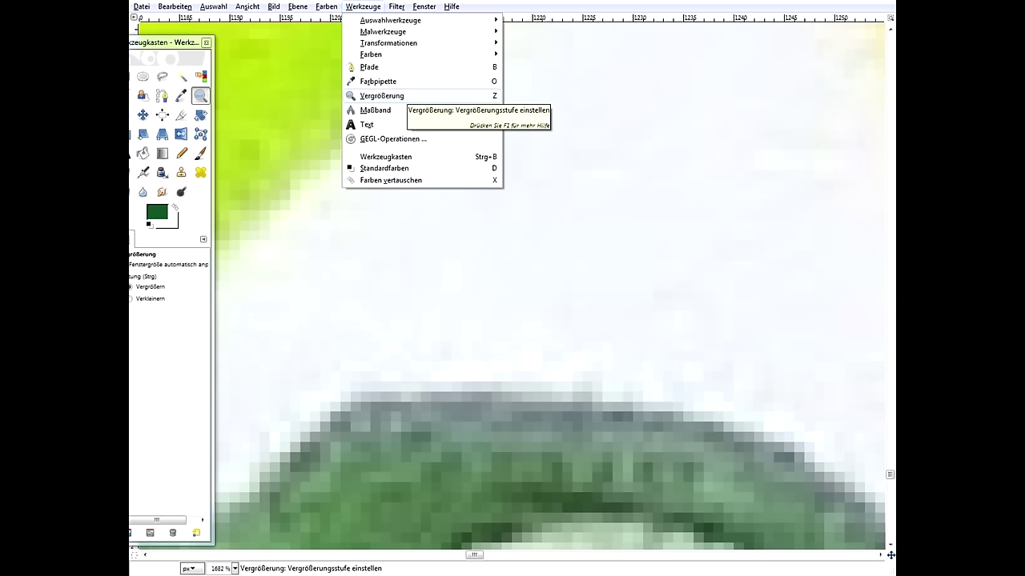
pyautogui.press('Escape')
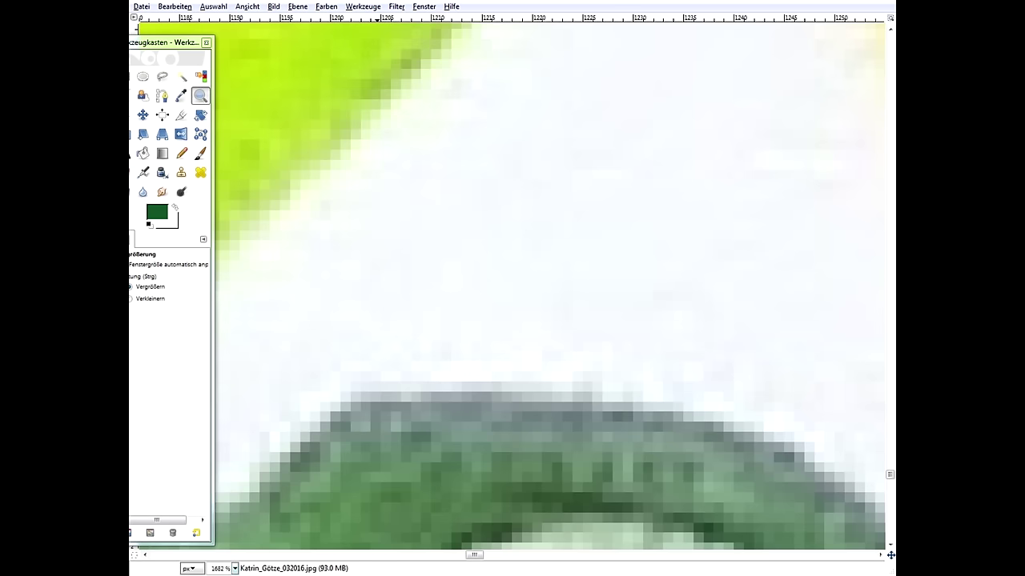
pyautogui.click(235, 568)
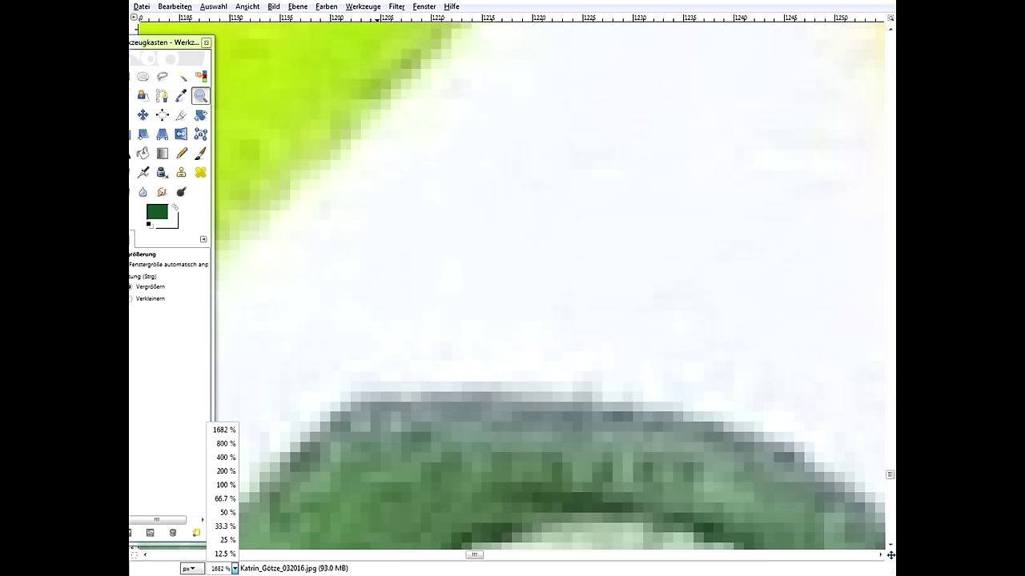
pyautogui.click(226, 485)
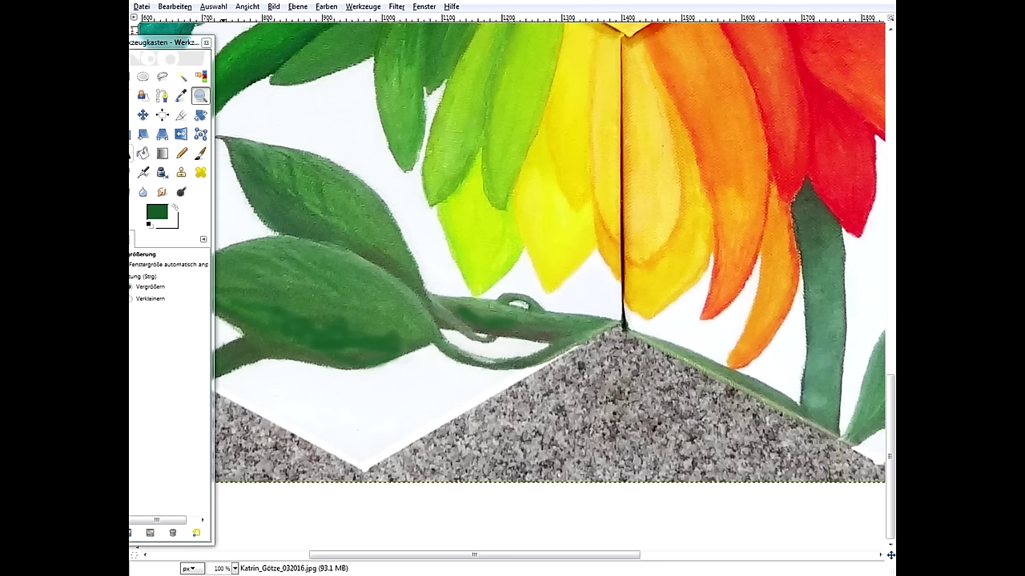
pyautogui.click(142, 173)
pyautogui.moveTo(540, 296); pyautogui.dragTo(499, 285)
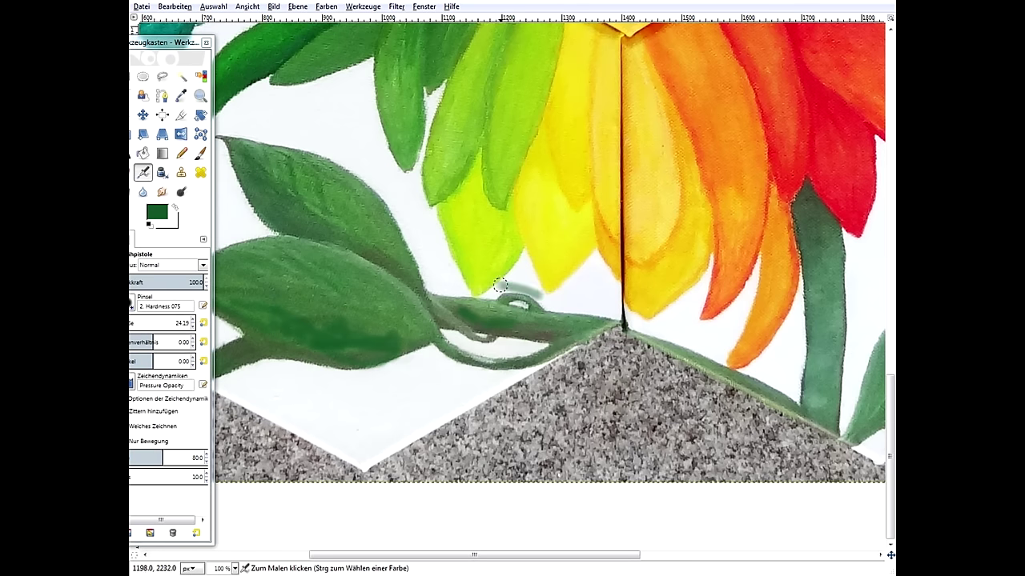
pyautogui.moveTo(520, 251)
pyautogui.mouseDown()
pyautogui.moveTo(516, 285)
pyautogui.moveTo(546, 273)
pyautogui.mouseUp()
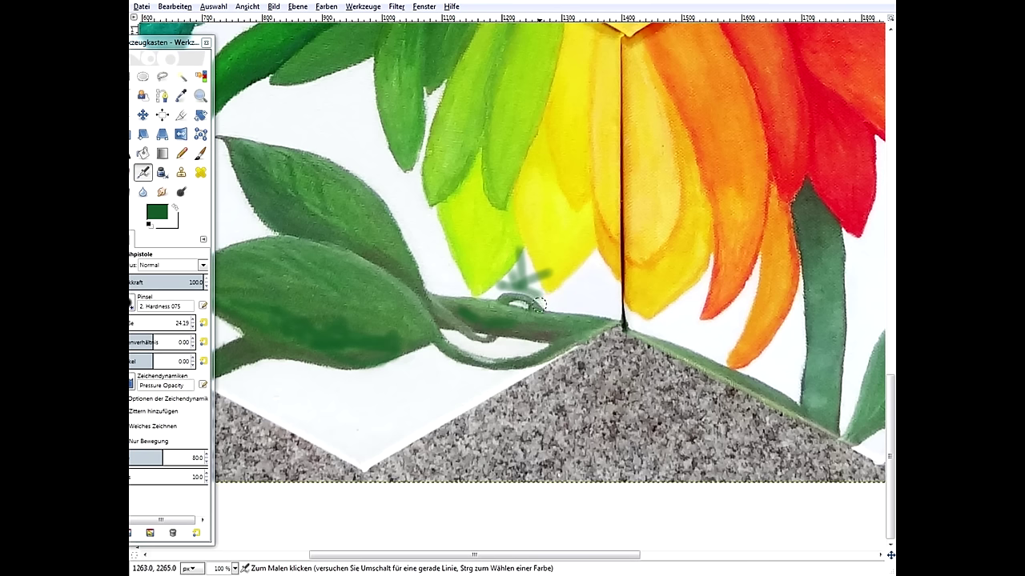
pyautogui.moveTo(541, 292); pyautogui.dragTo(617, 268)
pyautogui.moveTo(541, 290); pyautogui.dragTo(588, 302)
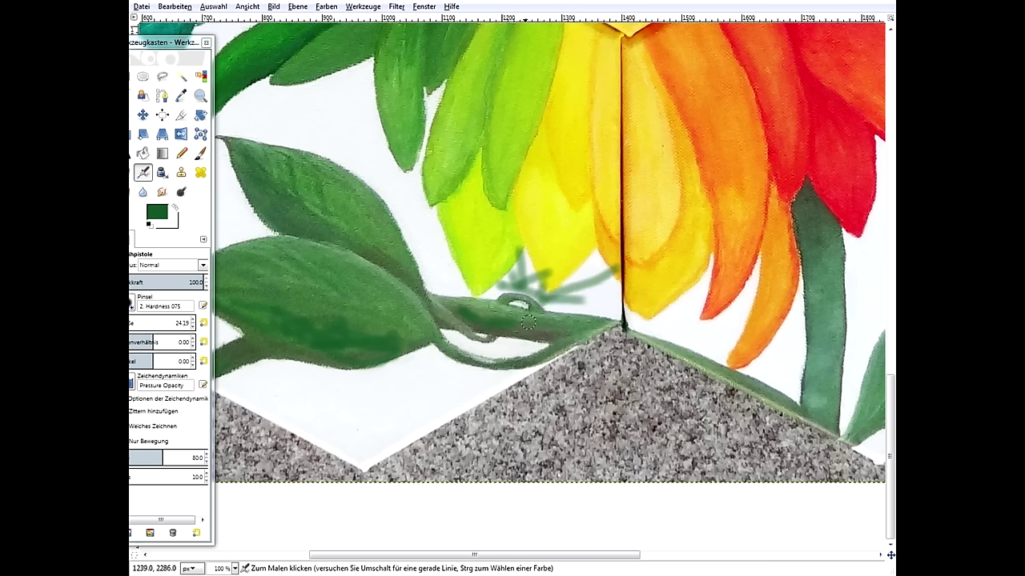
pyautogui.moveTo(496, 301)
pyautogui.mouseDown()
pyautogui.moveTo(478, 318)
pyautogui.moveTo(500, 328)
pyautogui.moveTo(518, 318)
pyautogui.moveTo(510, 298)
pyautogui.moveTo(483, 299)
pyautogui.moveTo(480, 308)
pyautogui.moveTo(507, 323)
pyautogui.moveTo(497, 291)
pyautogui.moveTo(478, 304)
pyautogui.moveTo(485, 314)
pyautogui.moveTo(536, 298)
pyautogui.moveTo(508, 299)
pyautogui.moveTo(530, 306)
pyautogui.moveTo(541, 221)
pyautogui.mouseUp()
pyautogui.moveTo(514, 262)
pyautogui.mouseDown()
pyautogui.moveTo(535, 290)
pyautogui.moveTo(570, 281)
pyautogui.moveTo(521, 341)
pyautogui.moveTo(579, 296)
pyautogui.mouseUp()
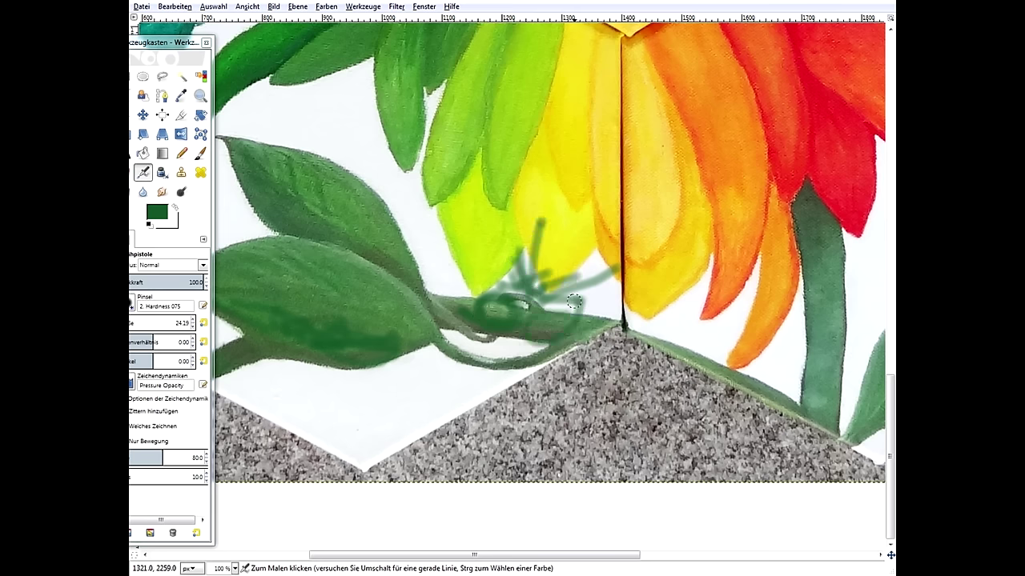
# Undo all the dark green strokes around the tendril and yellow petals.
pyautogui.hotkey('ctrl', 'z')
pyautogui.hotkey('ctrl', 'z')
pyautogui.hotkey('ctrl', 'z')
pyautogui.hotkey('ctrl', 'z')
pyautogui.hotkey('ctrl', 'z')
pyautogui.hotkey('ctrl', 'z')
pyautogui.hotkey('ctrl', 'z')
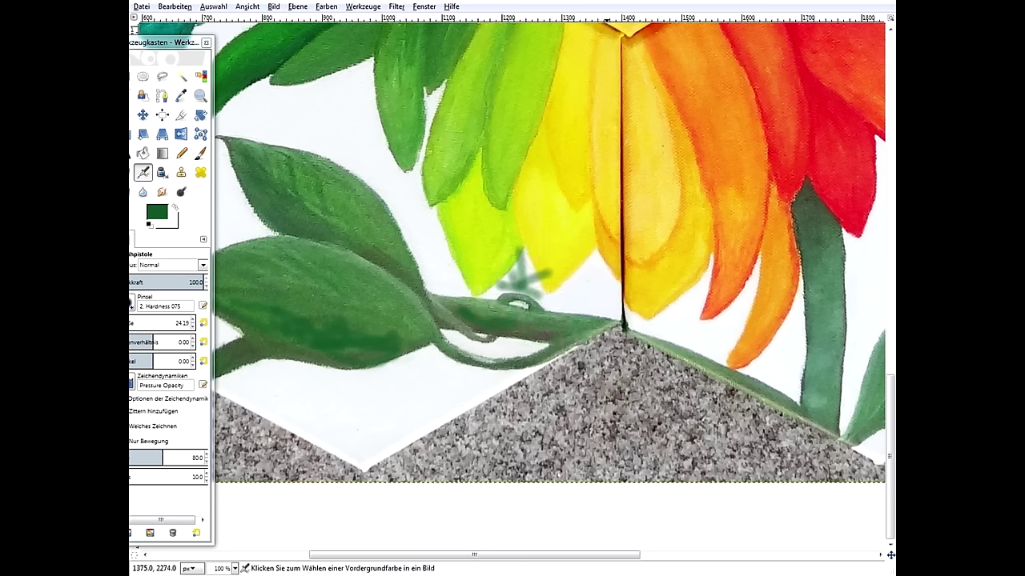
pyautogui.hotkey('ctrl', 'z')
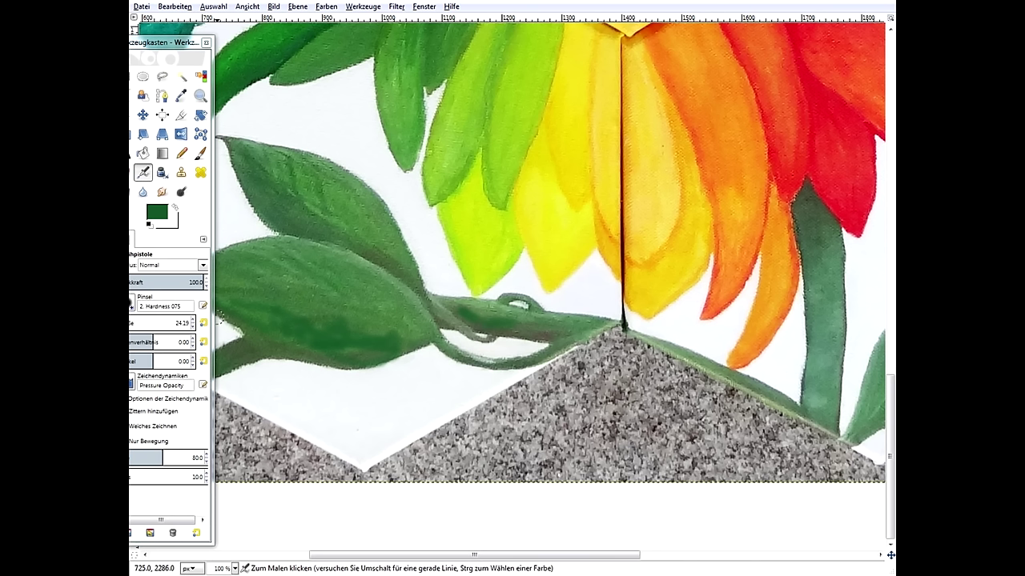
# Sample dark violet from a petal above the butterfly's right wing and airbrush a shadow at the top of the thick green stem.
pyautogui.click(234, 569)
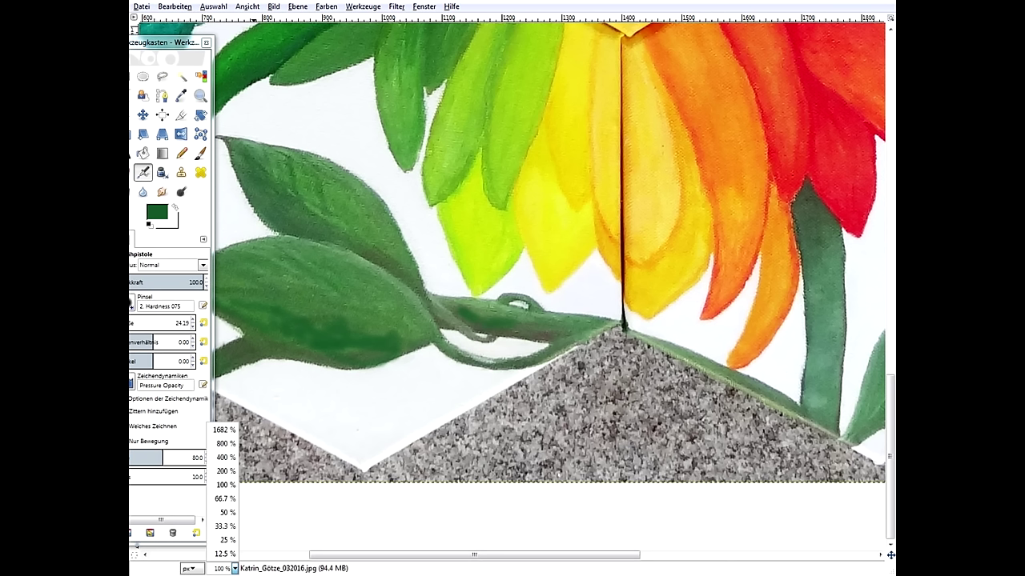
pyautogui.click(226, 513)
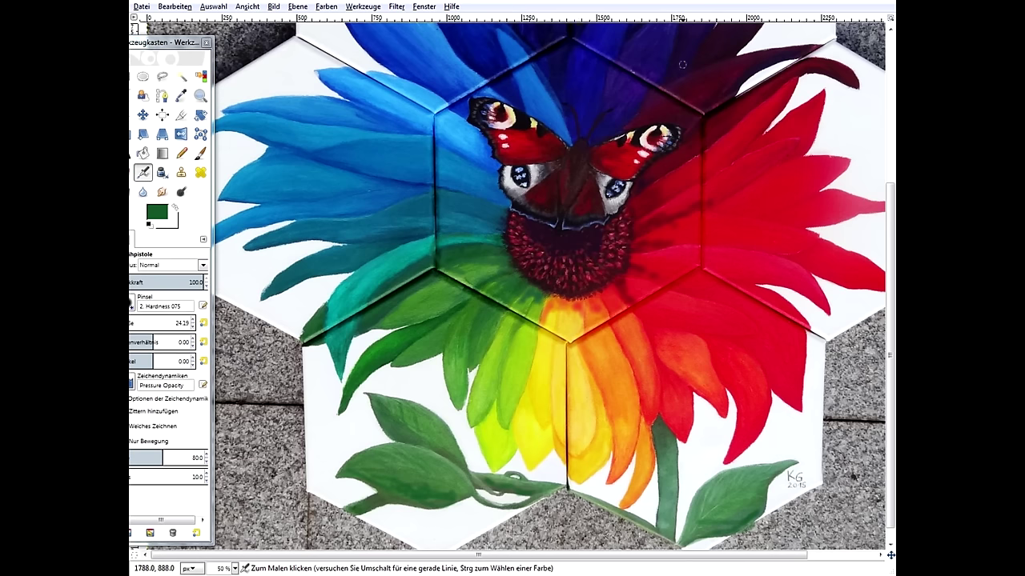
pyautogui.click(180, 96)
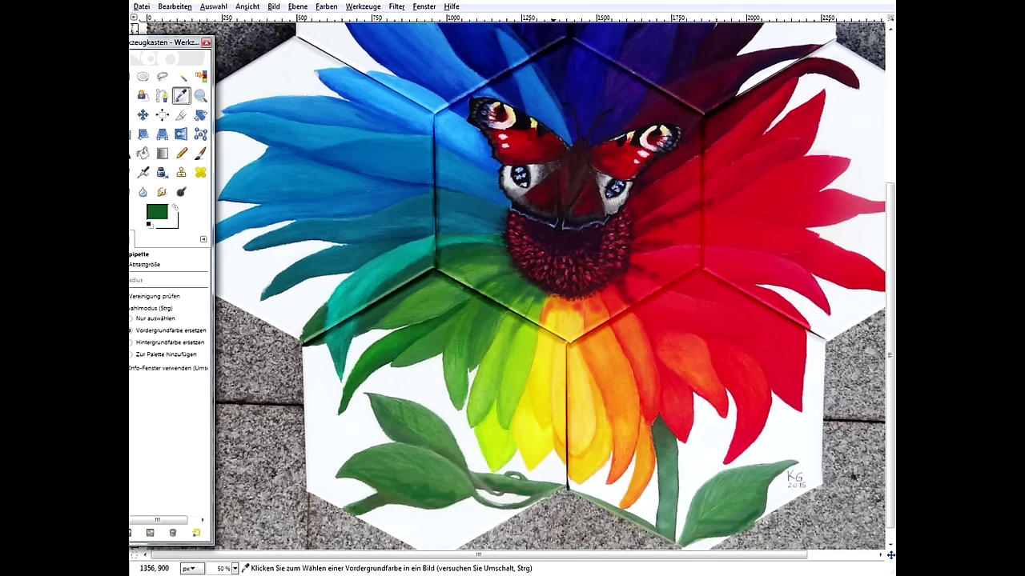
pyautogui.click(660, 66)
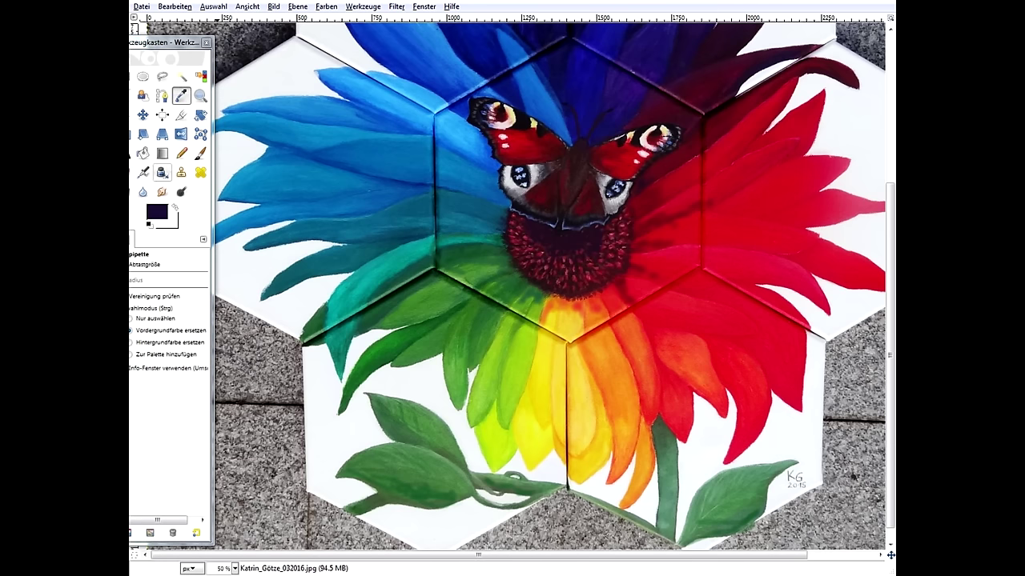
pyautogui.click(144, 172)
pyautogui.moveTo(662, 421)
pyautogui.mouseDown()
pyautogui.moveTo(668, 432)
pyautogui.moveTo(659, 419)
pyautogui.moveTo(656, 433)
pyautogui.moveTo(670, 435)
pyautogui.moveTo(656, 435)
pyautogui.moveTo(667, 434)
pyautogui.moveTo(670, 453)
pyautogui.moveTo(663, 435)
pyautogui.moveTo(673, 444)
pyautogui.mouseUp()
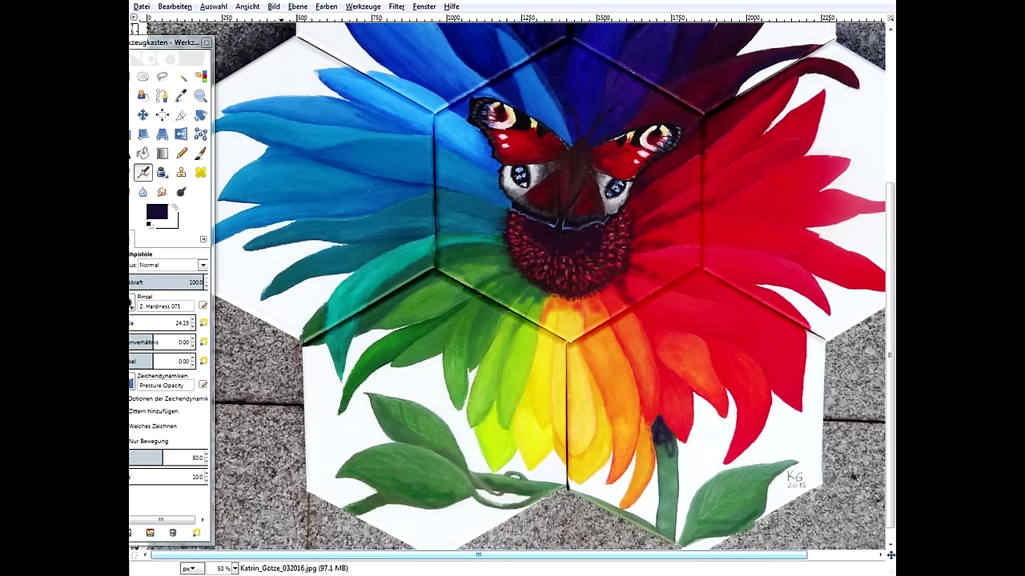
# Extend the dark violet shadow down the thick green stem and onto the stalk of the lower left leaf.
pyautogui.click(234, 568)
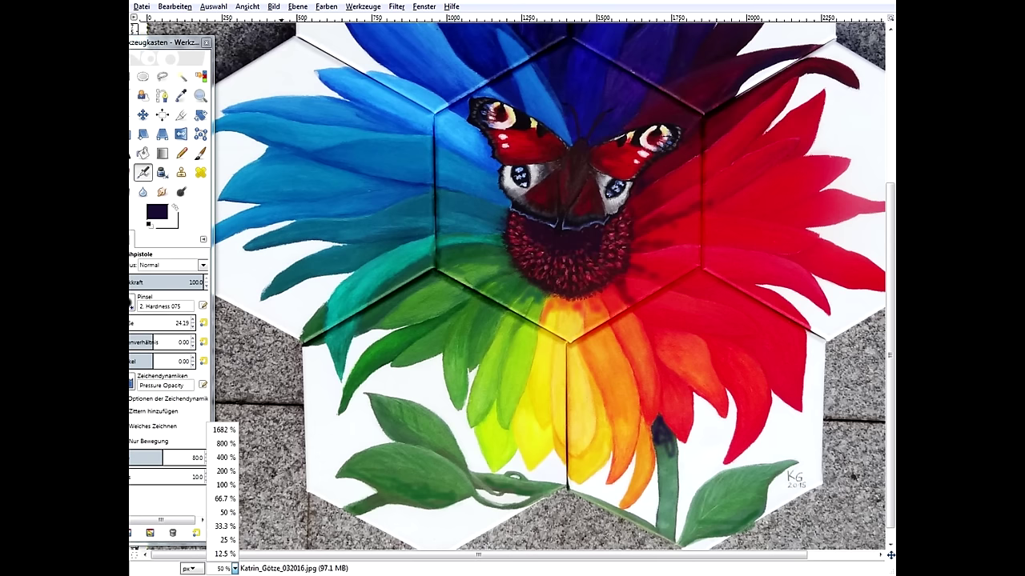
pyautogui.click(224, 526)
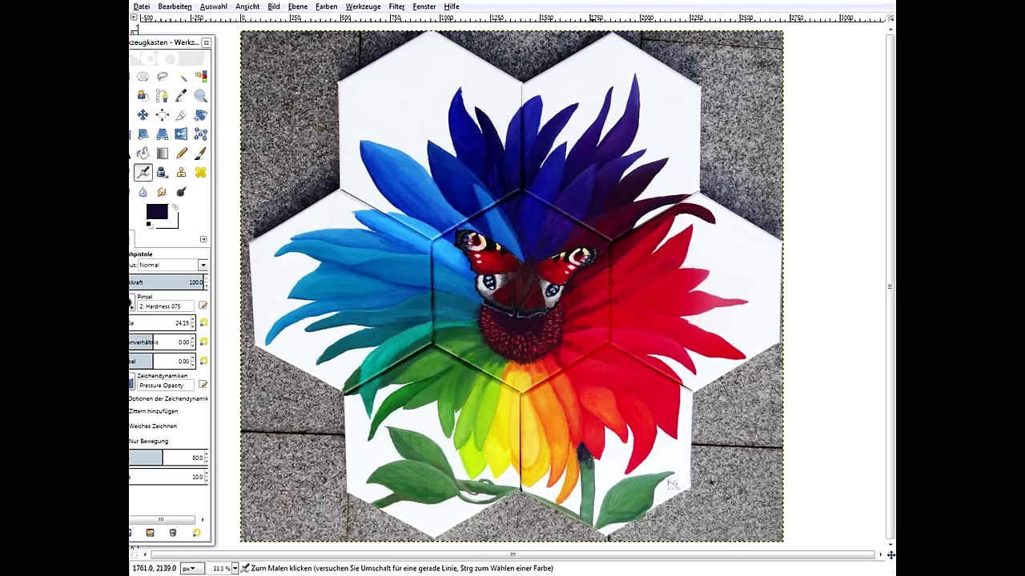
pyautogui.moveTo(594, 462)
pyautogui.mouseDown()
pyautogui.moveTo(584, 473)
pyautogui.moveTo(590, 457)
pyautogui.mouseUp()
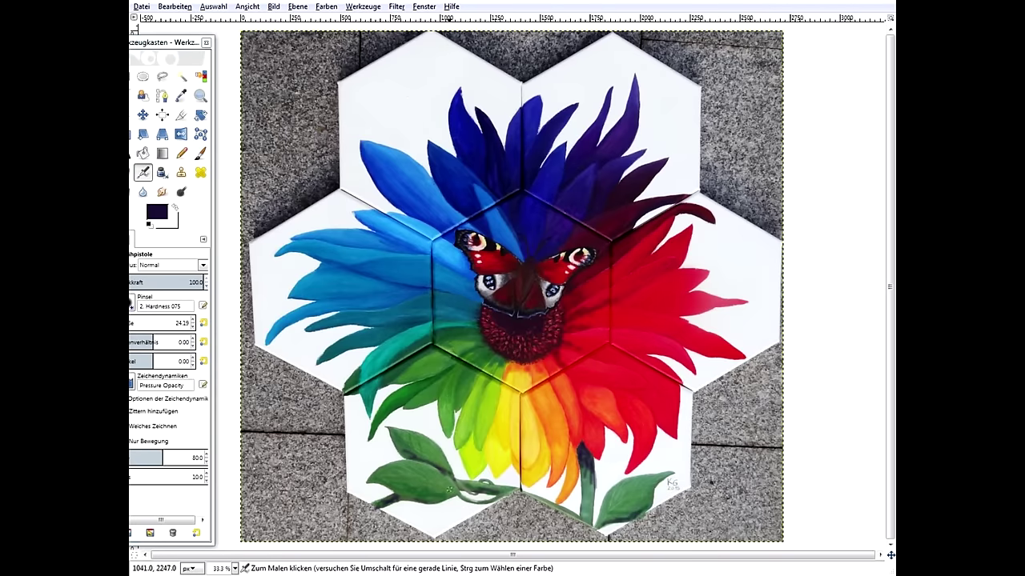
# Airbrush dark marking loops around the left leaves and across the yellow and light green petals.
pyautogui.moveTo(416, 442)
pyautogui.mouseDown()
pyautogui.moveTo(405, 477)
pyautogui.moveTo(451, 478)
pyautogui.moveTo(441, 445)
pyautogui.moveTo(393, 429)
pyautogui.mouseUp()
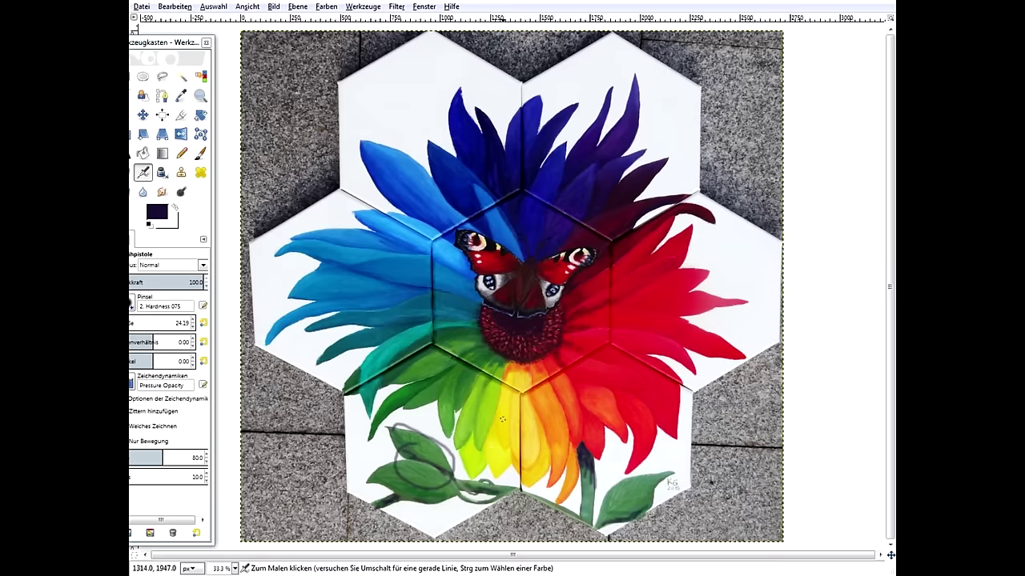
pyautogui.moveTo(503, 413)
pyautogui.mouseDown()
pyautogui.moveTo(484, 428)
pyautogui.moveTo(518, 450)
pyautogui.moveTo(474, 368)
pyautogui.mouseUp()
pyautogui.moveTo(488, 448)
pyautogui.mouseDown()
pyautogui.moveTo(464, 414)
pyautogui.moveTo(449, 418)
pyautogui.mouseUp()
pyautogui.moveTo(548, 400)
pyautogui.mouseDown()
pyautogui.moveTo(530, 444)
pyautogui.moveTo(552, 400)
pyautogui.moveTo(530, 366)
pyautogui.moveTo(504, 372)
pyautogui.moveTo(501, 408)
pyautogui.moveTo(546, 370)
pyautogui.mouseUp()
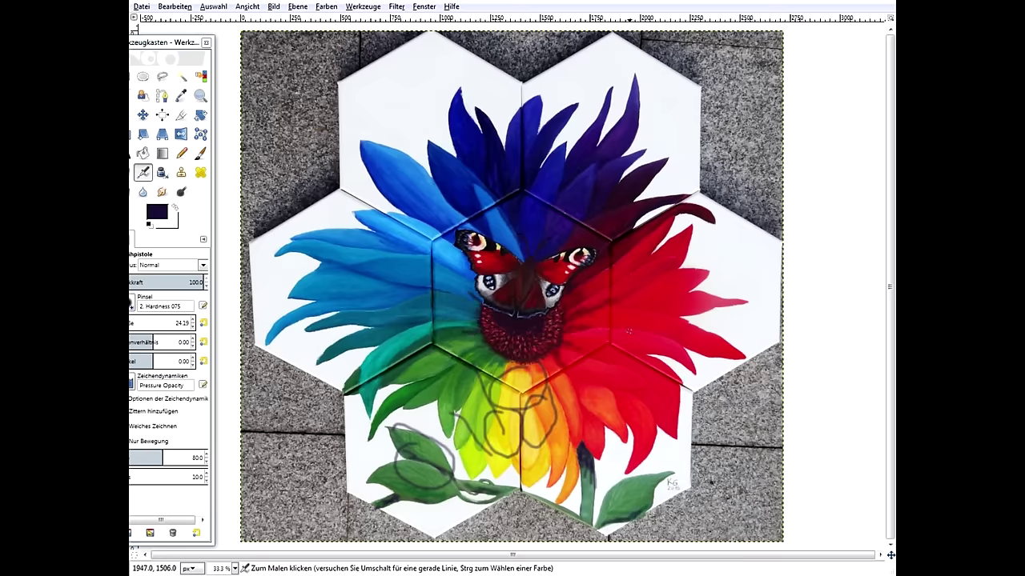
# Undo the marking loops drawn over the yellow and light green petals.
pyautogui.press('ctrl')
pyautogui.hotkey('ctrl', 'z')
pyautogui.hotkey('ctrl', 'z')
pyautogui.hotkey('ctrl', 'z')
pyautogui.hotkey('ctrl', 'z')
pyautogui.hotkey('ctrl', 'z')
pyautogui.hotkey('ctrl', 'z')
pyautogui.hotkey('ctrl', 'z')
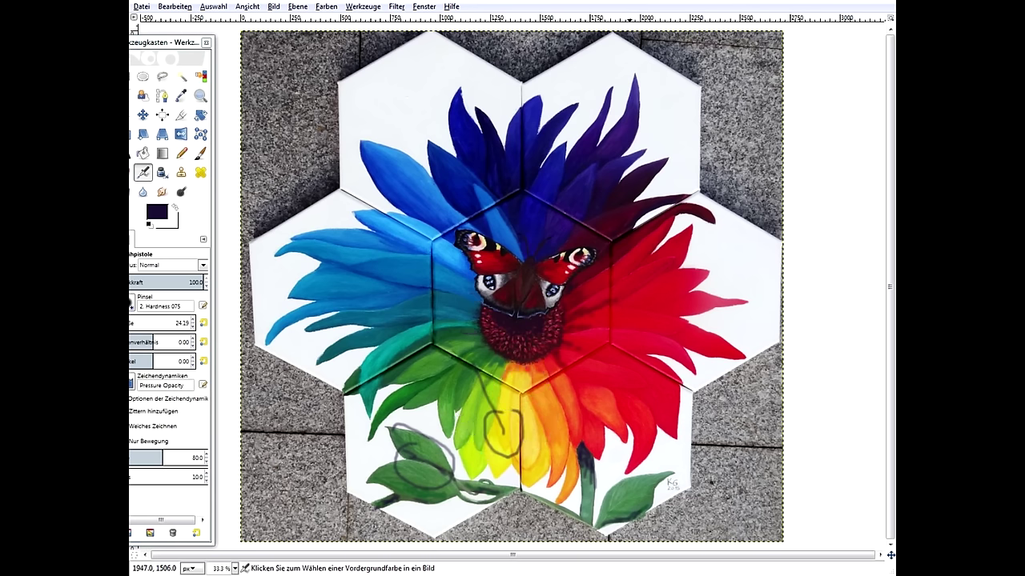
pyautogui.hotkey('ctrl', 'z')
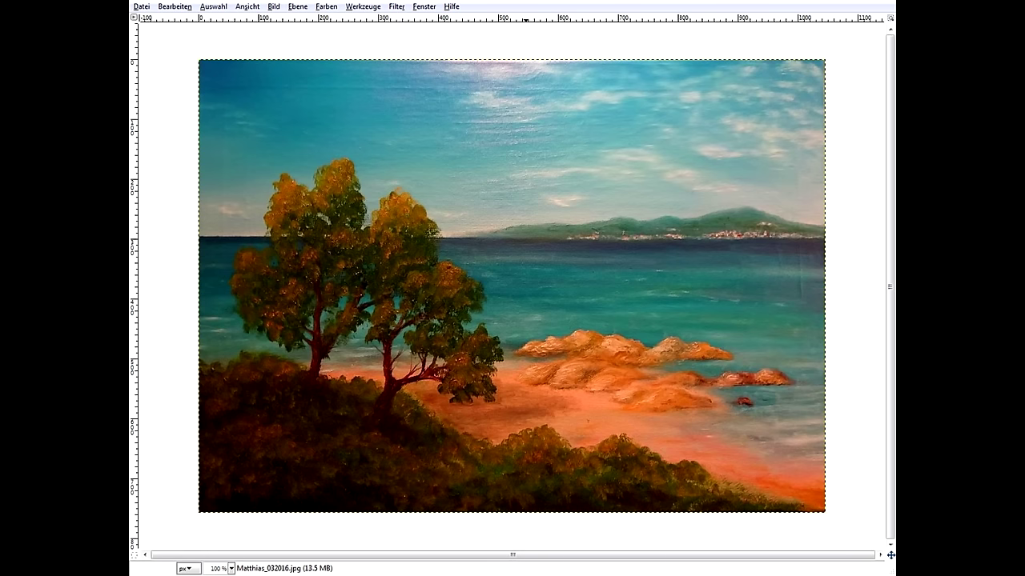
# Redo the strokes that extend the orange sand over the water to the right of the rocks in the seaside painting.
pyautogui.press('ctrl')
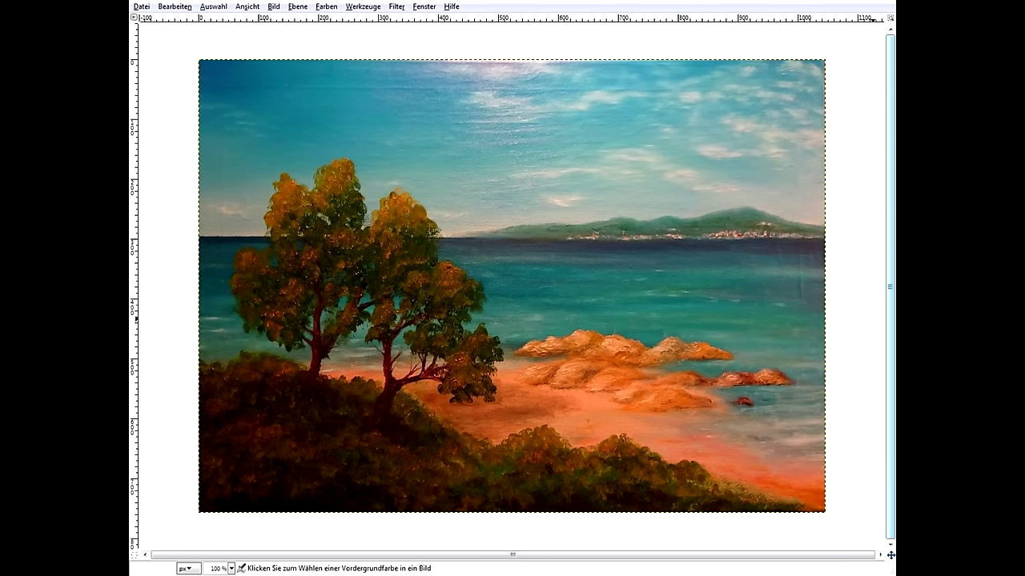
pyautogui.hotkey('ctrl', 'y')
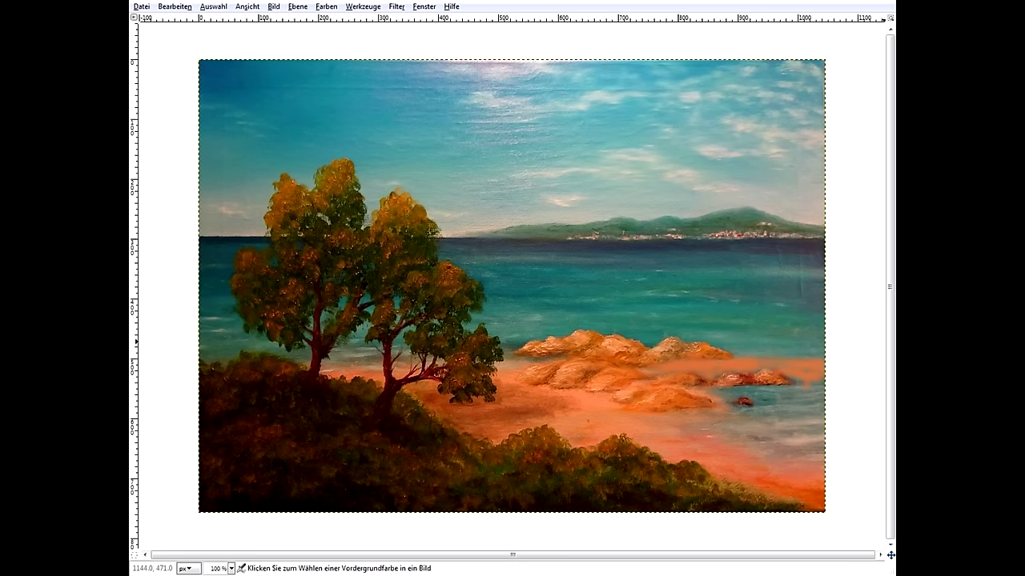
pyautogui.hotkey('ctrl', 'y')
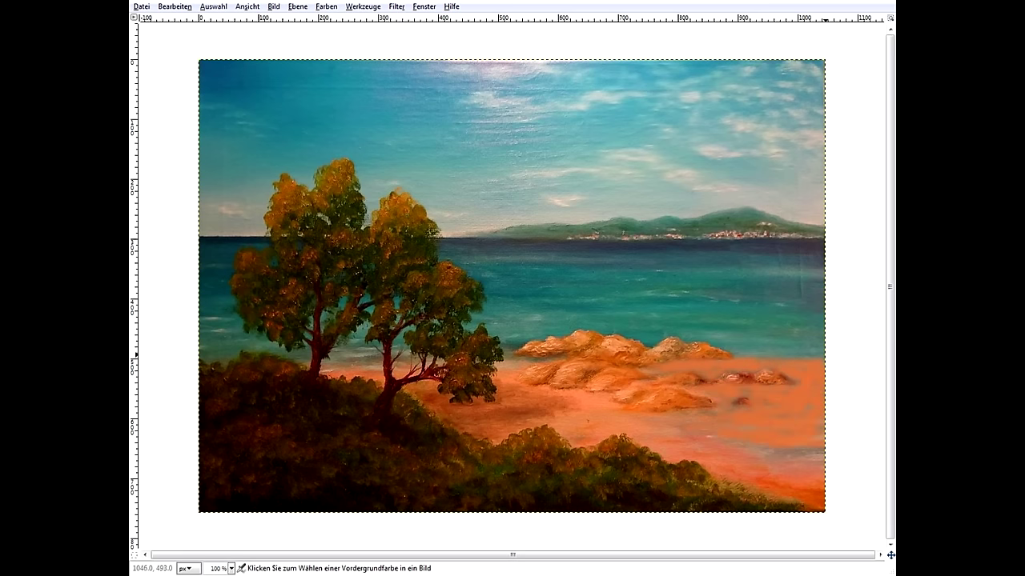
pyautogui.hotkey('ctrl', 'y')
pyautogui.hotkey('ctrl', 'y')
pyautogui.hotkey('ctrl', 'y')
pyautogui.hotkey('ctrl', 'y')
pyautogui.hotkey('ctrl', 'y')
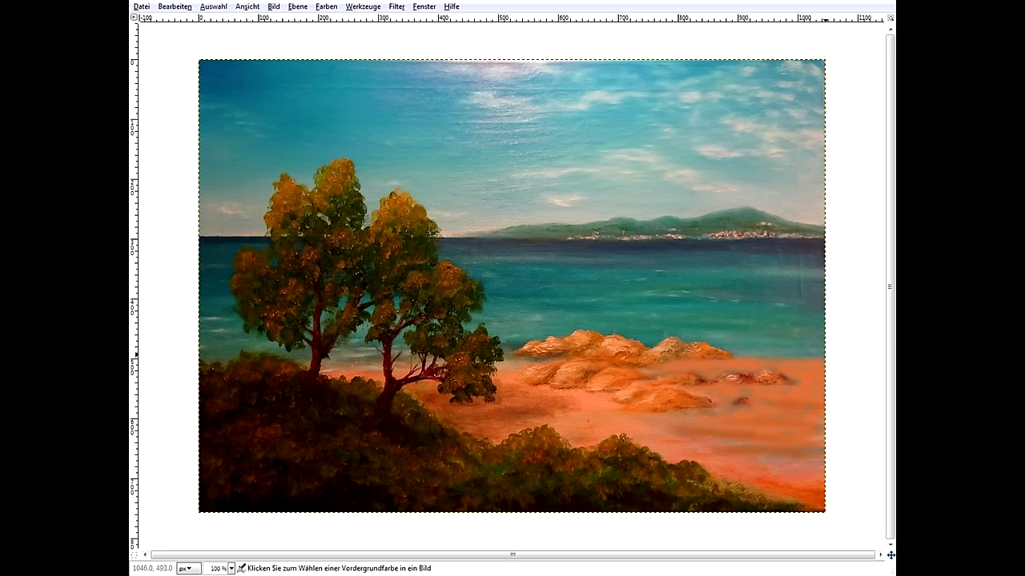
# Redo the strokes that blend the lower right edge of the extended orange sand into the beach.
pyautogui.hotkey('ctrl', 'y')
pyautogui.hotkey('ctrl', 'y')
pyautogui.hotkey('ctrl', 'y')
pyautogui.hotkey('ctrl', 'y')
pyautogui.hotkey('ctrl', 'y')
pyautogui.hotkey('ctrl', 'y')
pyautogui.hotkey('ctrl', 'y')
pyautogui.hotkey('ctrl', 'y')
pyautogui.hotkey('ctrl', 'y')
pyautogui.hotkey('ctrl', 'y')
pyautogui.hotkey('ctrl', 'y')
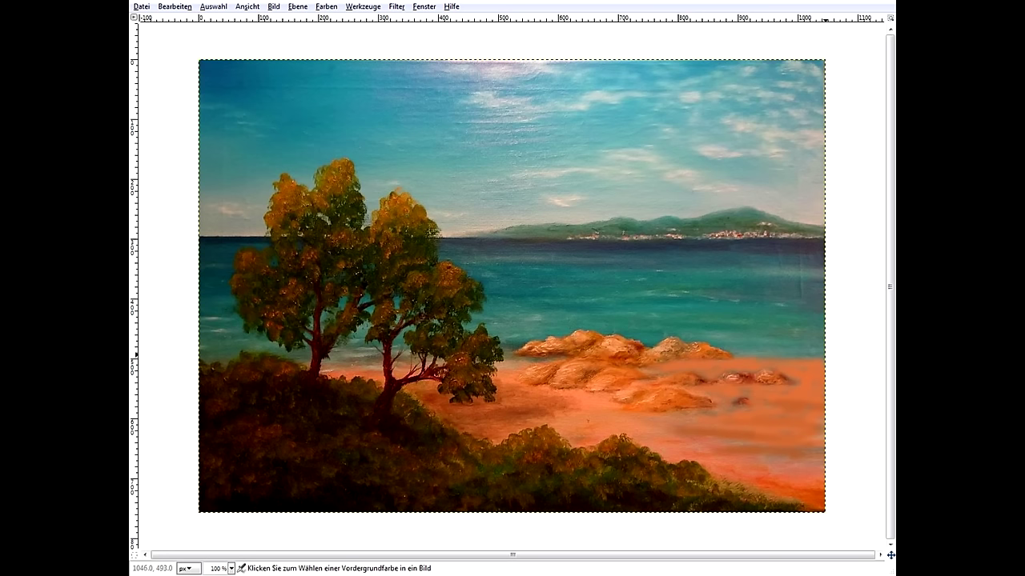
# Redo the dark shading strokes on the right end of the rear row of rocks.
pyautogui.hotkey('ctrl', 'y')
pyautogui.hotkey('ctrl', 'y')
pyautogui.hotkey('ctrl', 'y')
pyautogui.hotkey('ctrl', 'y')
pyautogui.hotkey('ctrl', 'y')
pyautogui.hotkey('ctrl', 'y')
pyautogui.hotkey('ctrl', 'y')
pyautogui.hotkey('ctrl', 'y')
pyautogui.hotkey('ctrl', 'y')
pyautogui.hotkey('ctrl', 'y')
pyautogui.hotkey('ctrl', 'y')
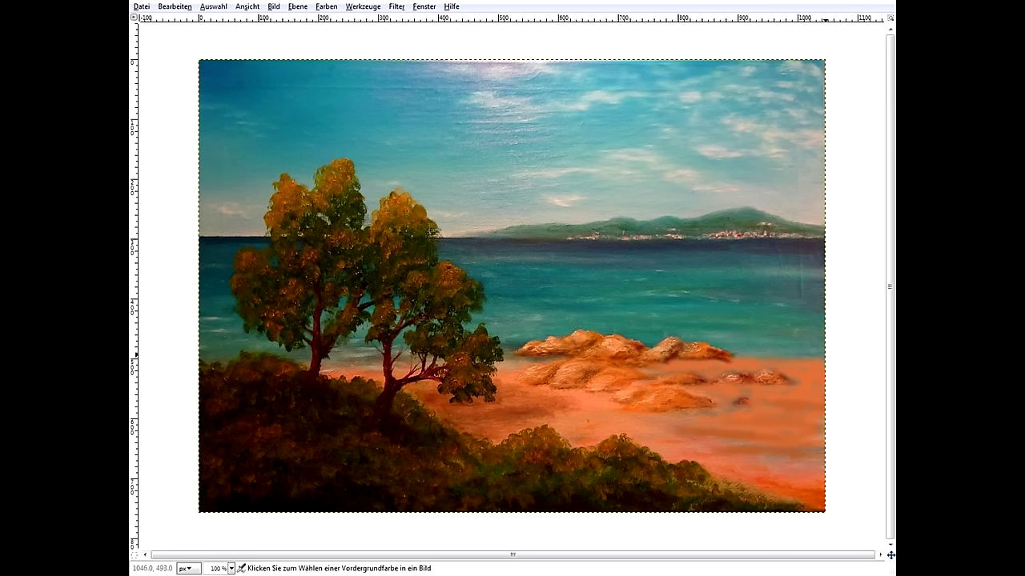
# Redo the shadow strokes on the small rocks in the sand and the right part of the front rock group.
pyautogui.moveTo(747, 381); pyautogui.dragTo(732, 385)
pyautogui.hotkey('ctrl', 'y')
pyautogui.hotkey('ctrl', 'y')
pyautogui.hotkey('ctrl', 'y')
pyautogui.hotkey('ctrl', 'y')
pyautogui.hotkey('ctrl', 'y')
pyautogui.hotkey('ctrl', 'y')
pyautogui.hotkey('ctrl', 'y')
pyautogui.hotkey('ctrl', 'y')
pyautogui.hotkey('ctrl', 'y')
pyautogui.hotkey('ctrl', 'y')
pyautogui.hotkey('ctrl', 'y')
pyautogui.hotkey('ctrl', 'y')
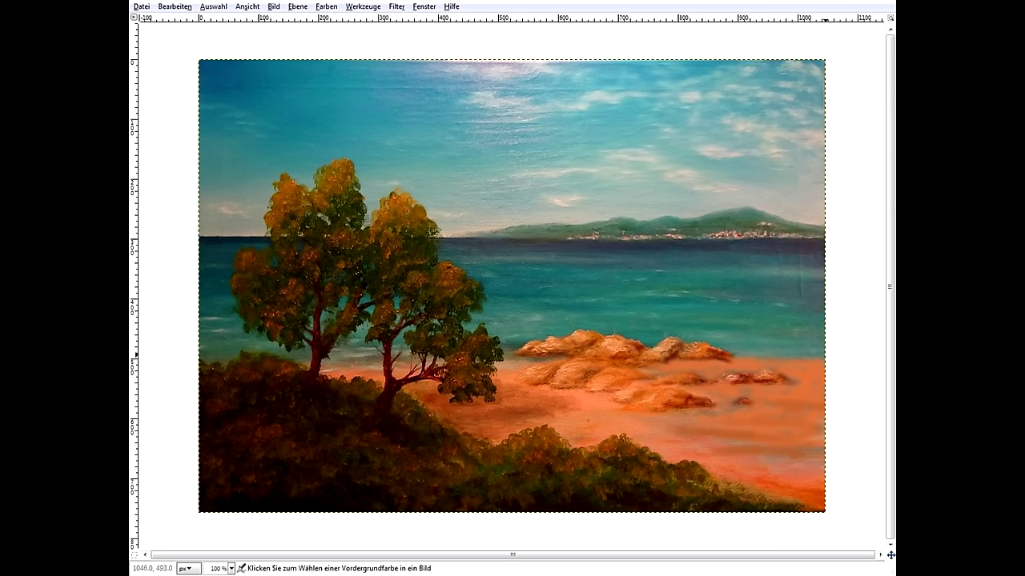
# Redo the shading strokes that shape the middle and left rocks of the front group.
pyautogui.hotkey('ctrl', 'y')
pyautogui.hotkey('ctrl', 'y')
pyautogui.hotkey('ctrl', 'y')
pyautogui.hotkey('ctrl', 'y')
pyautogui.hotkey('ctrl', 'y')
pyautogui.hotkey('ctrl', 'y')
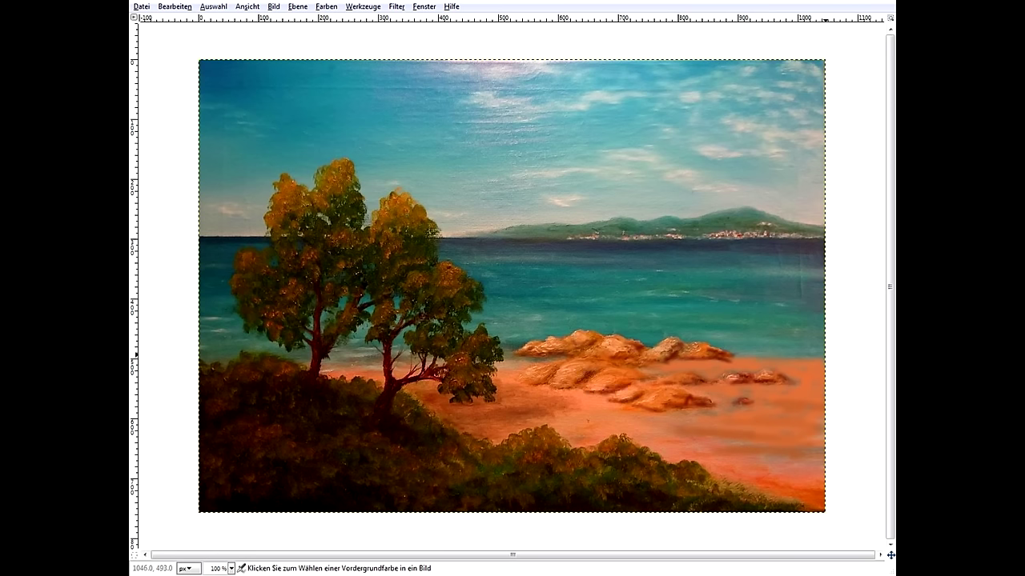
pyautogui.hotkey('ctrl', 'y')
pyautogui.hotkey('ctrl', 'y')
pyautogui.hotkey('ctrl', 'y')
pyautogui.hotkey('ctrl', 'y')
pyautogui.hotkey('ctrl', 'y')
pyautogui.hotkey('ctrl', 'y')
pyautogui.hotkey('ctrl', 'y')
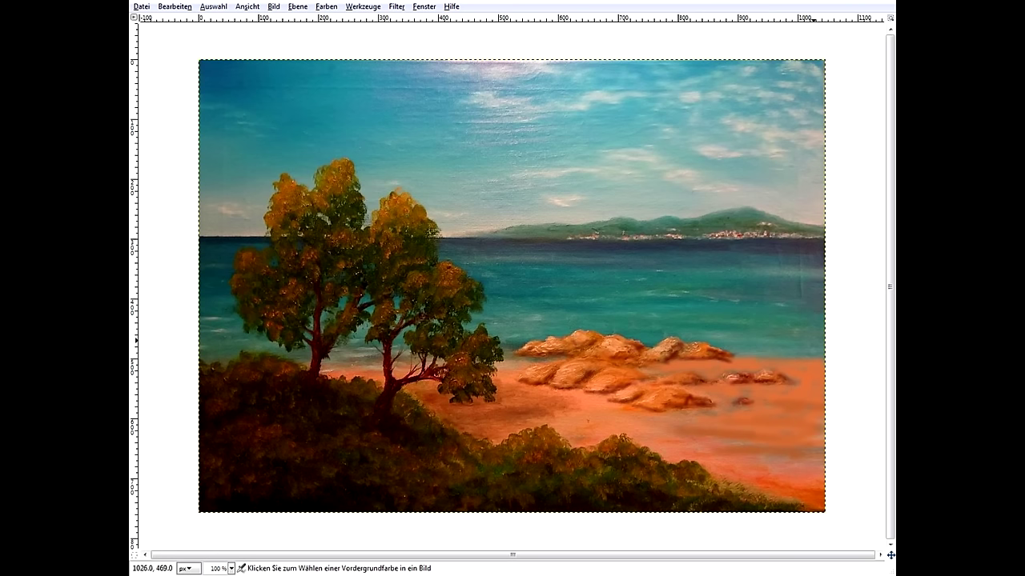
# Step forward and back through the latest strokes to compare the shaded beach rocks.
pyautogui.hotkey('ctrl', 'y')
pyautogui.hotkey('ctrl', 'y')
pyautogui.hotkey('ctrl', 'y')
pyautogui.hotkey('ctrl', 'y')
pyautogui.hotkey('ctrl', 'y')
pyautogui.hotkey('ctrl', 'y')
pyautogui.hotkey('ctrl', 'y')
pyautogui.hotkey('ctrl', 'y')
pyautogui.hotkey('ctrl', 'y')
pyautogui.hotkey('ctrl', 'z')
pyautogui.hotkey('ctrl', 'z')
pyautogui.hotkey('ctrl', 'z')
pyautogui.hotkey('ctrl', 'z')
pyautogui.hotkey('ctrl', 'z')
pyautogui.hotkey('ctrl', 'z')
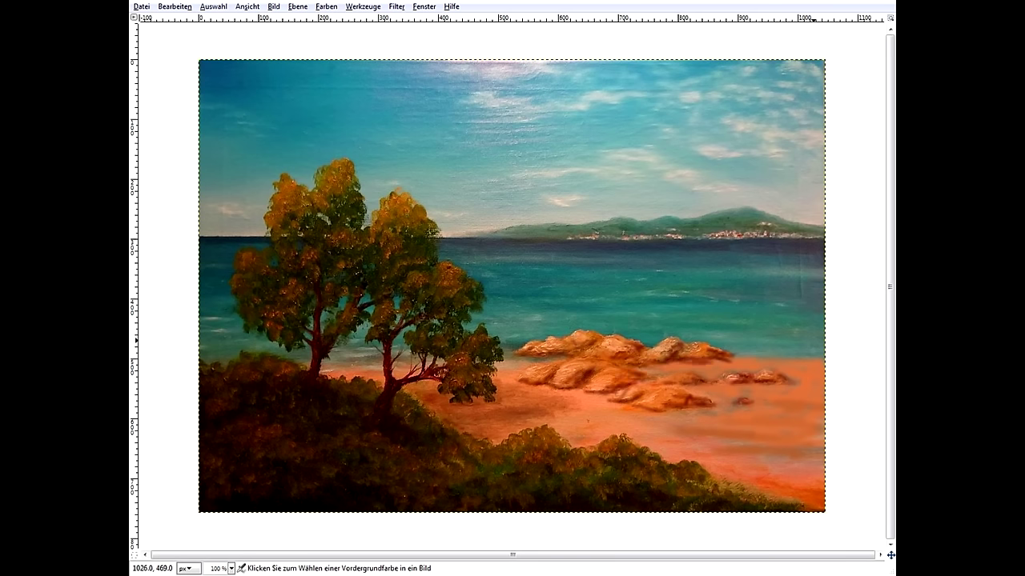
# Try airbrush strokes at the base of the right tree and in the sky above the distant mountain, and undo them.
pyautogui.hotkey('ctrl', 'y')
pyautogui.hotkey('ctrl', 'y')
pyautogui.moveTo(402, 387)
pyautogui.mouseDown()
pyautogui.moveTo(435, 379)
pyautogui.moveTo(391, 377)
pyautogui.mouseUp()
pyautogui.moveTo(782, 188); pyautogui.dragTo(795, 191)
pyautogui.hotkey('ctrl', 'z')
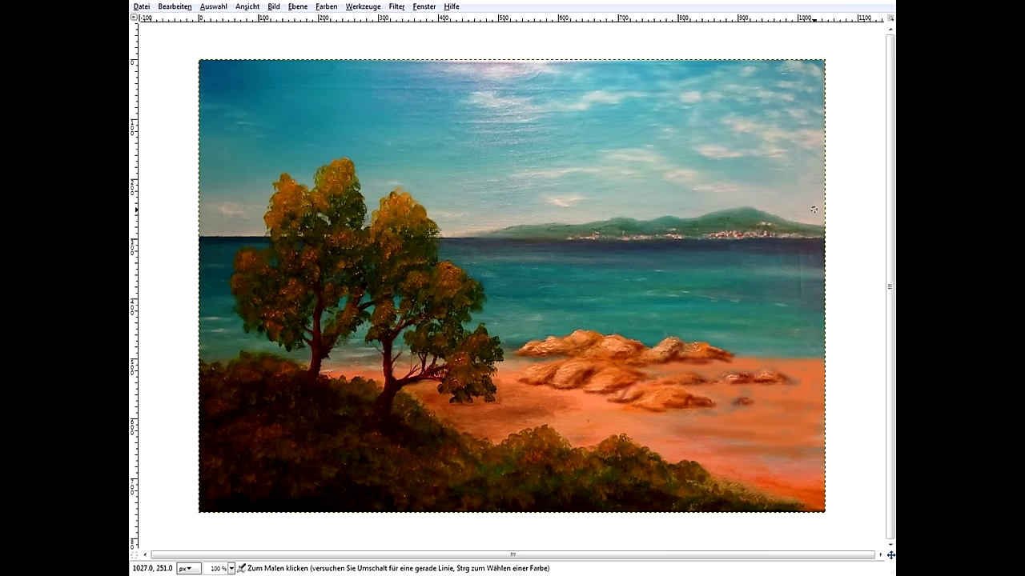
# Restore the two small dark birds airbrushed in the sky above the distant mountain's right slope.
pyautogui.press('ctrl')
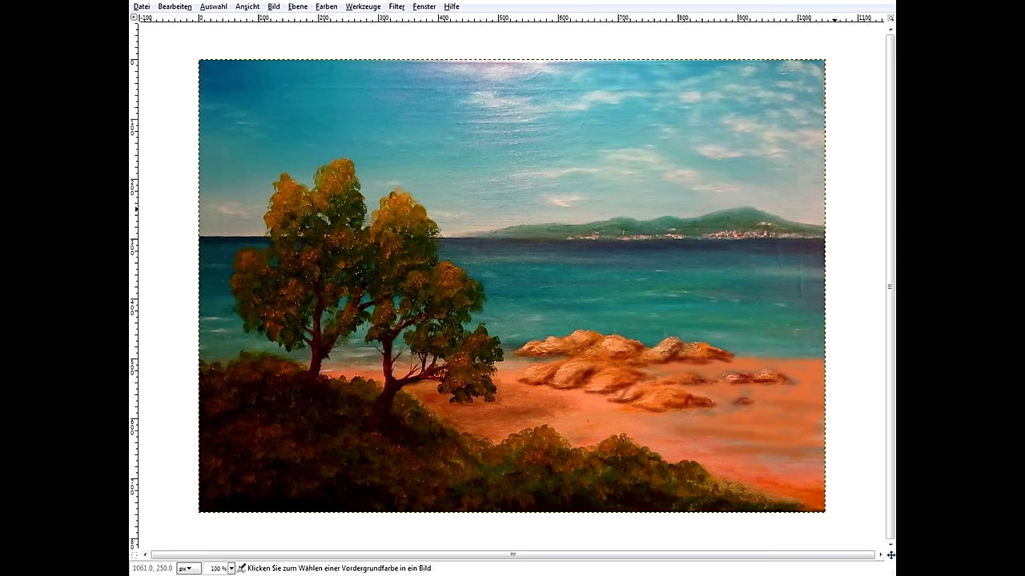
pyautogui.hotkey('ctrl', 'z')
pyautogui.hotkey('ctrl', 'z')
pyautogui.hotkey('ctrl', 'z')
pyautogui.hotkey('ctrl', 'z')
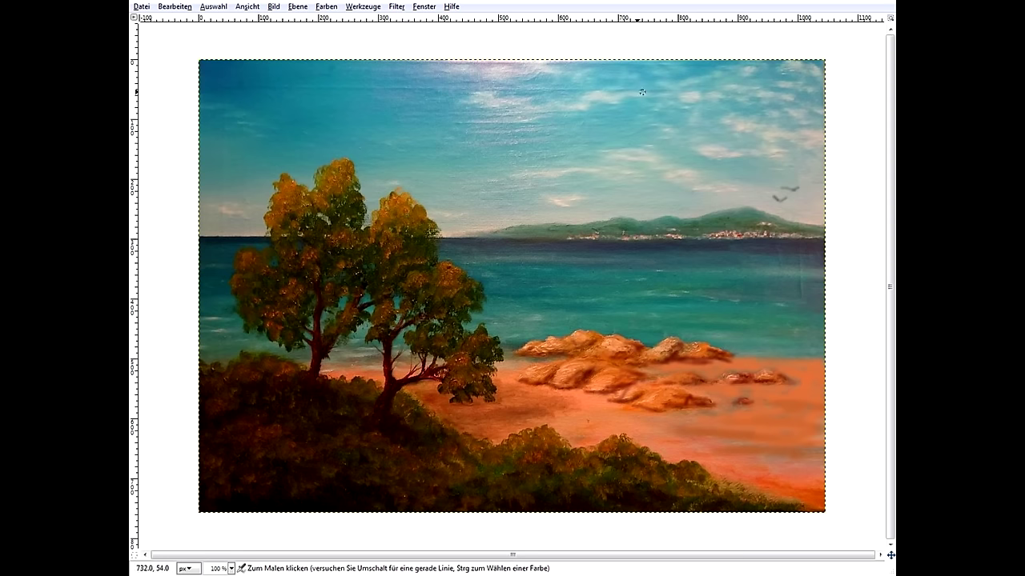
# Sample black from the dark foreground bushes as the foreground colour and return to the Airbrush.
pyautogui.press('Tab')
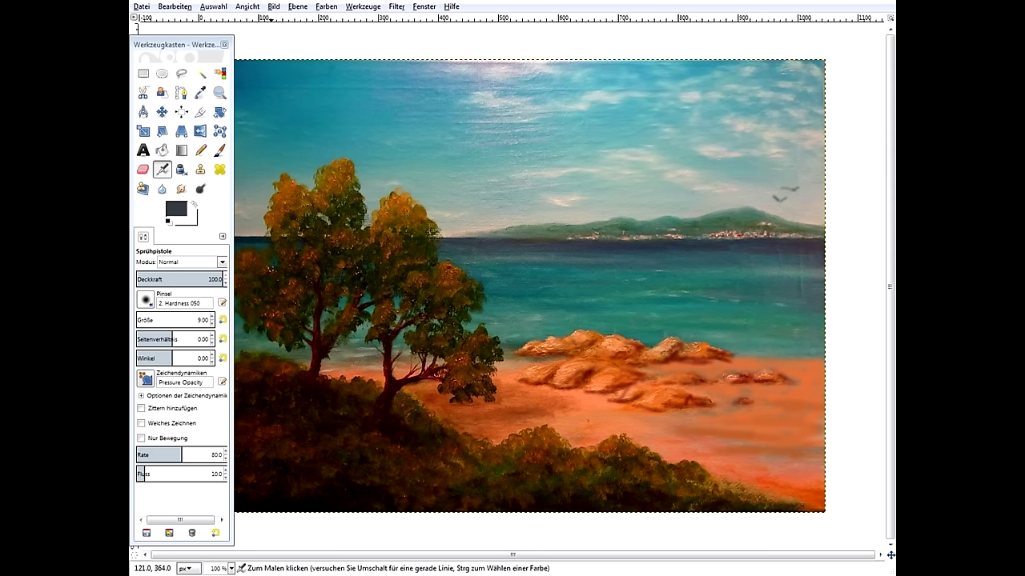
pyautogui.click(200, 92)
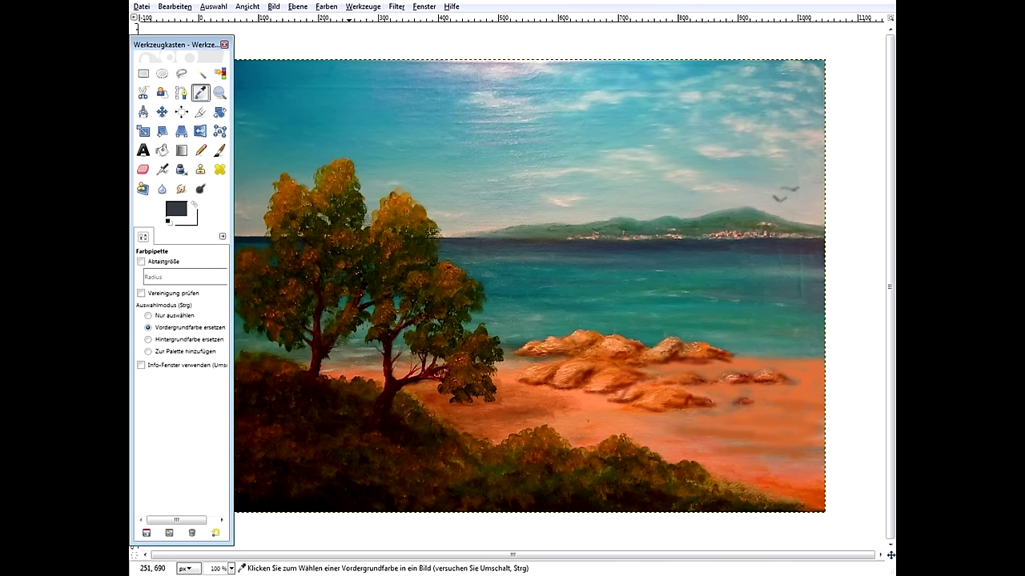
pyautogui.click(336, 442)
pyautogui.click(162, 169)
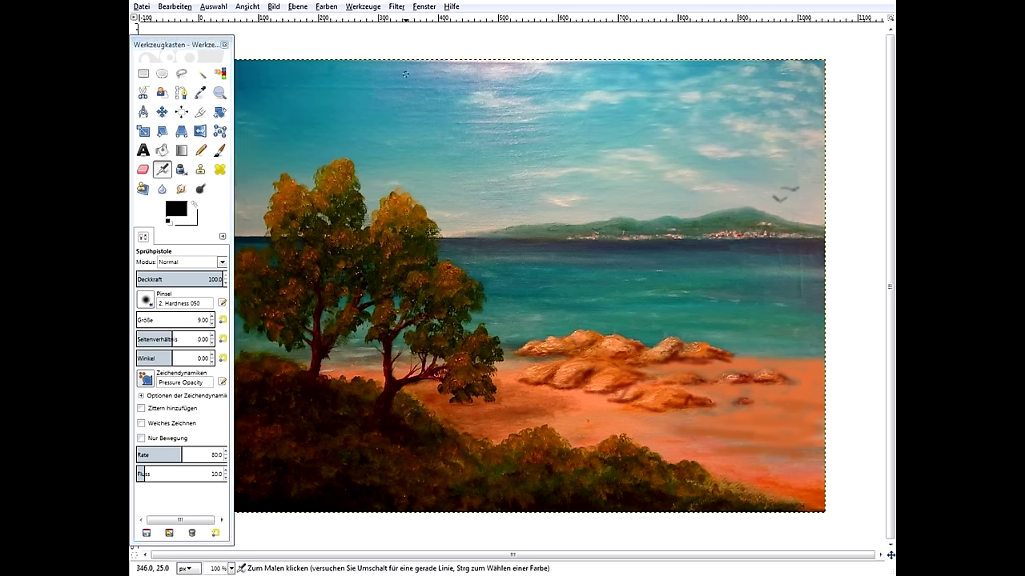
pyautogui.press('Tab')
# Airbrush a vertical and a horizontal line splitting the painting into quarters, and draw a loop in each quarter.
pyautogui.moveTo(538, 63); pyautogui.dragTo(512, 434)
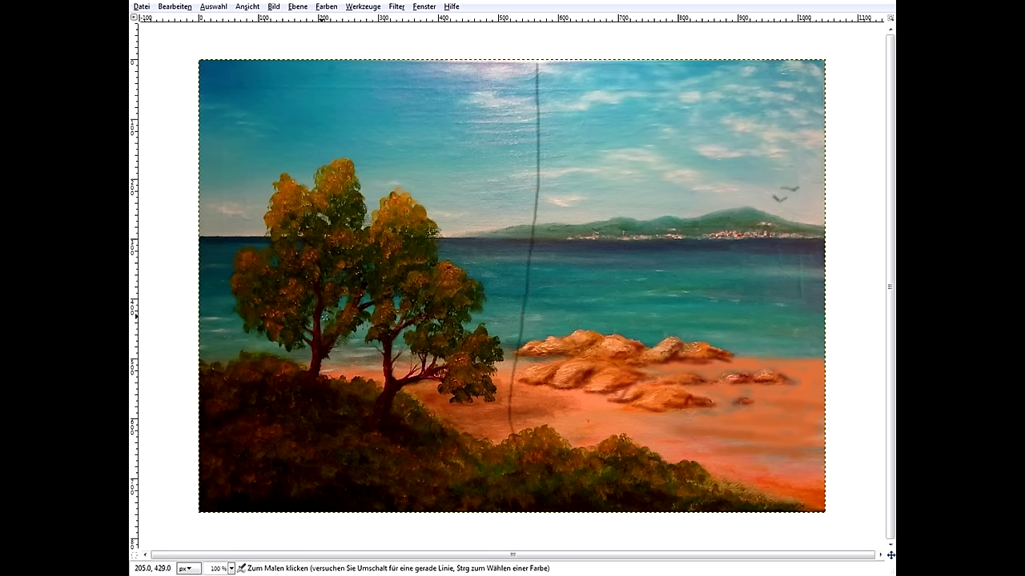
pyautogui.moveTo(348, 289); pyautogui.dragTo(812, 296)
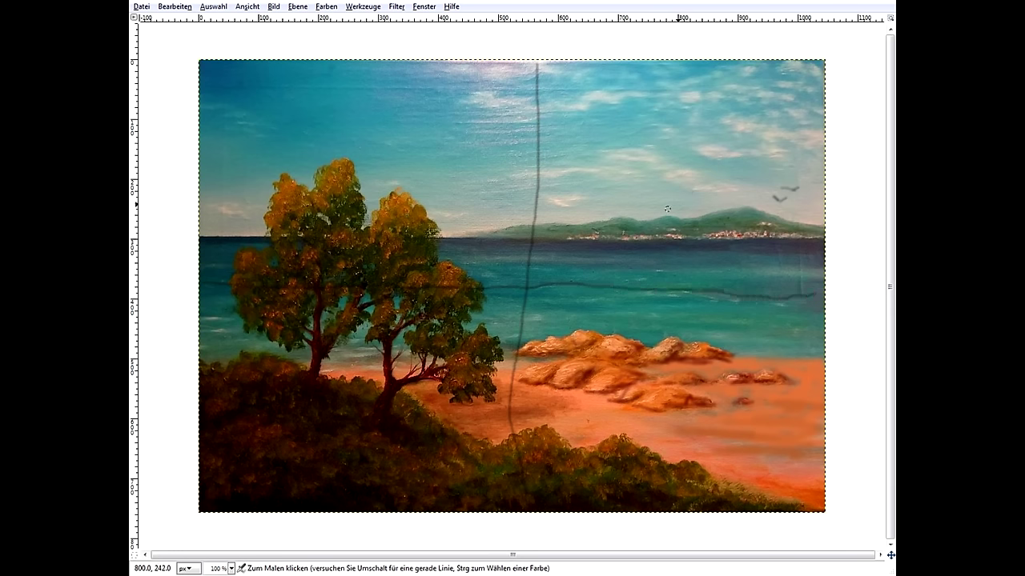
pyautogui.moveTo(688, 112)
pyautogui.mouseDown()
pyautogui.moveTo(720, 185)
pyautogui.moveTo(682, 124)
pyautogui.mouseUp()
pyautogui.moveTo(412, 141); pyautogui.dragTo(388, 201)
pyautogui.moveTo(445, 234); pyautogui.dragTo(437, 106)
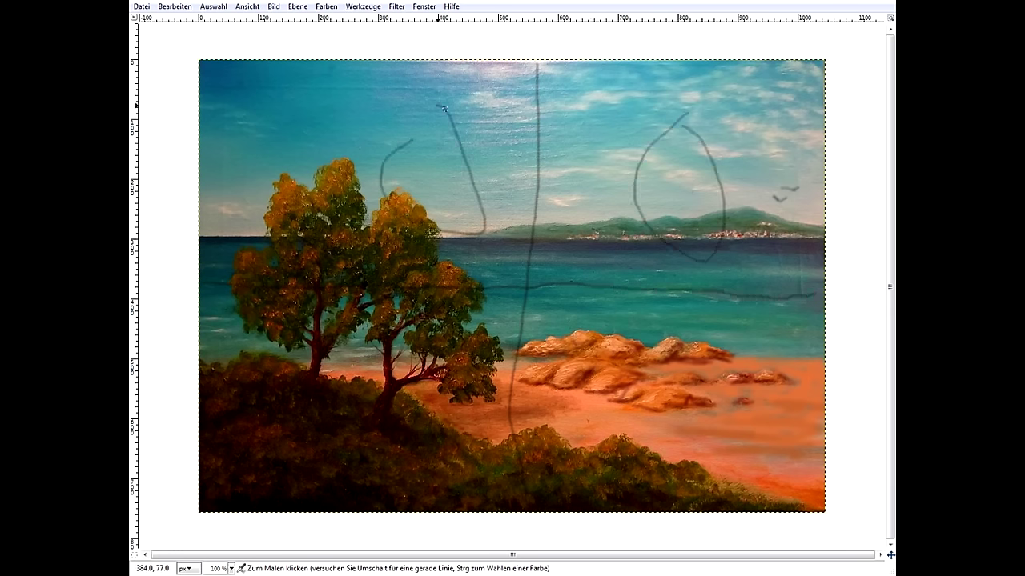
pyautogui.moveTo(362, 342); pyautogui.dragTo(343, 381)
pyautogui.moveTo(638, 354)
pyautogui.mouseDown()
pyautogui.moveTo(604, 392)
pyautogui.moveTo(708, 351)
pyautogui.moveTo(631, 345)
pyautogui.mouseUp()
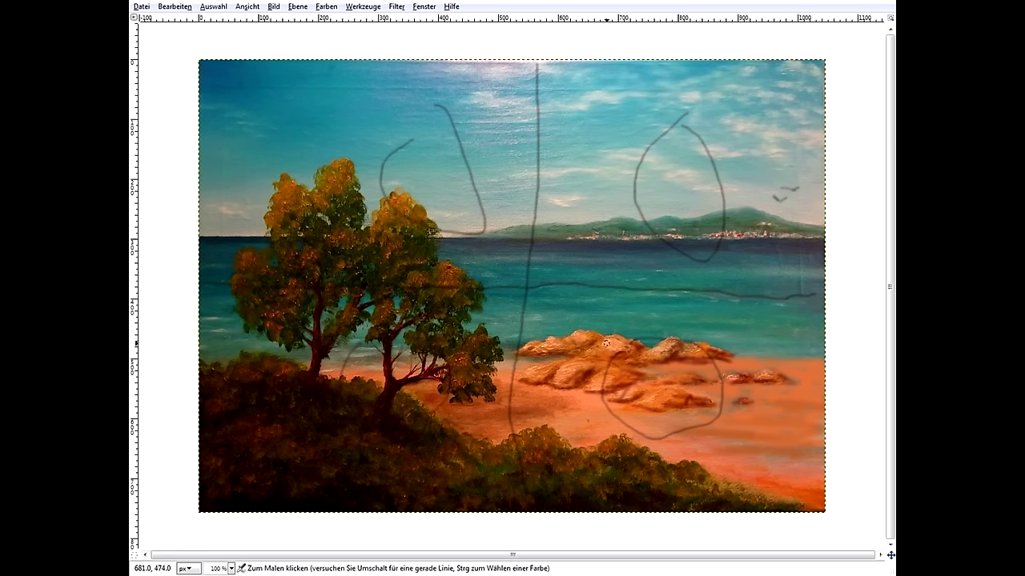
# Undo the quartering lines and the four loops.
pyautogui.press('ctrl')
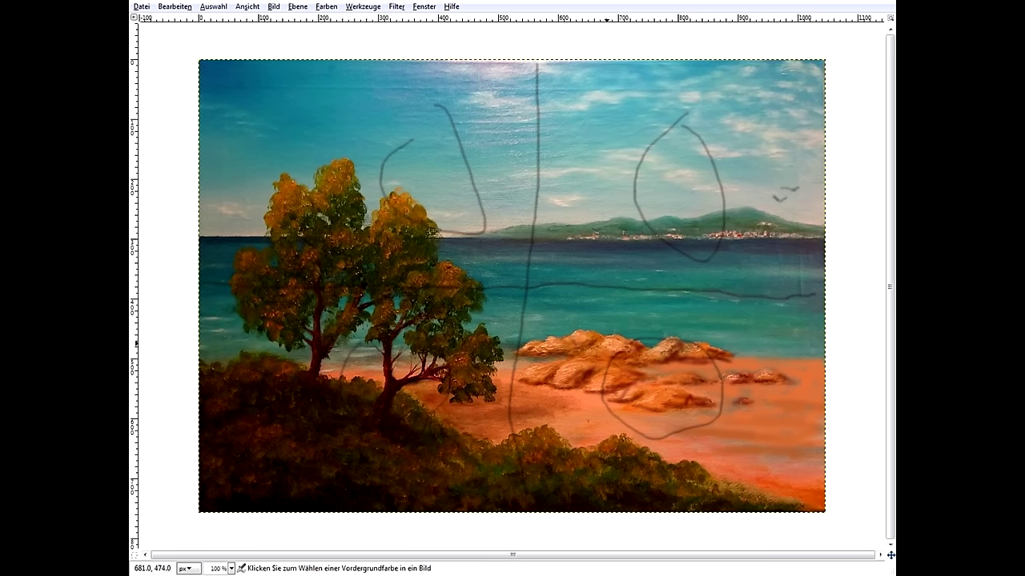
pyautogui.hotkey('ctrl', 'z')
pyautogui.hotkey('ctrl', 'z')
pyautogui.hotkey('ctrl', 'z')
pyautogui.hotkey('ctrl', 'z')
pyautogui.hotkey('ctrl', 'z')
pyautogui.hotkey('ctrl', 'z')
pyautogui.hotkey('ctrl', 'z')
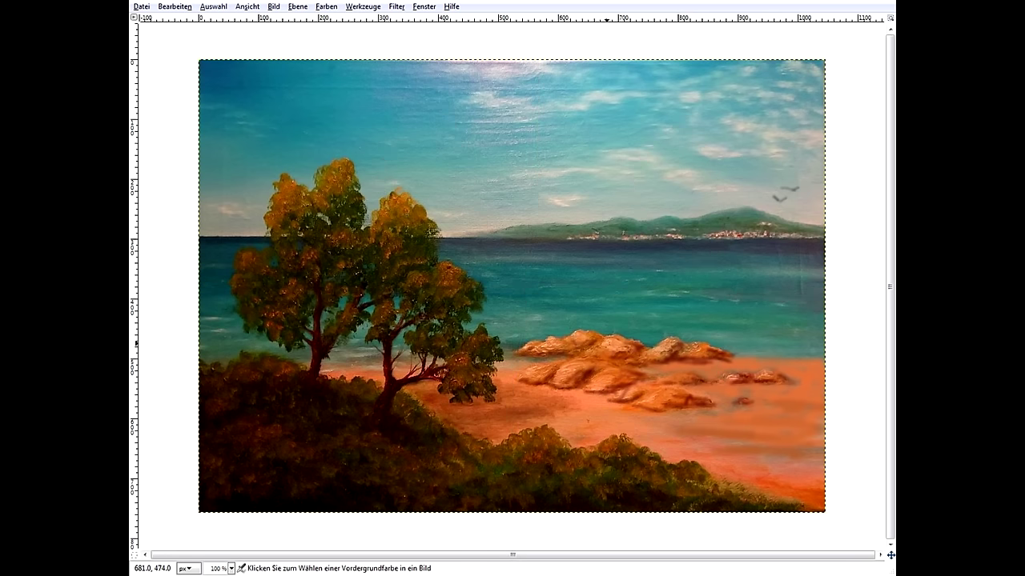
# Airbrush two vertical and two horizontal lines dividing the painting into a grid of thirds.
pyautogui.moveTo(414, 74); pyautogui.dragTo(423, 232)
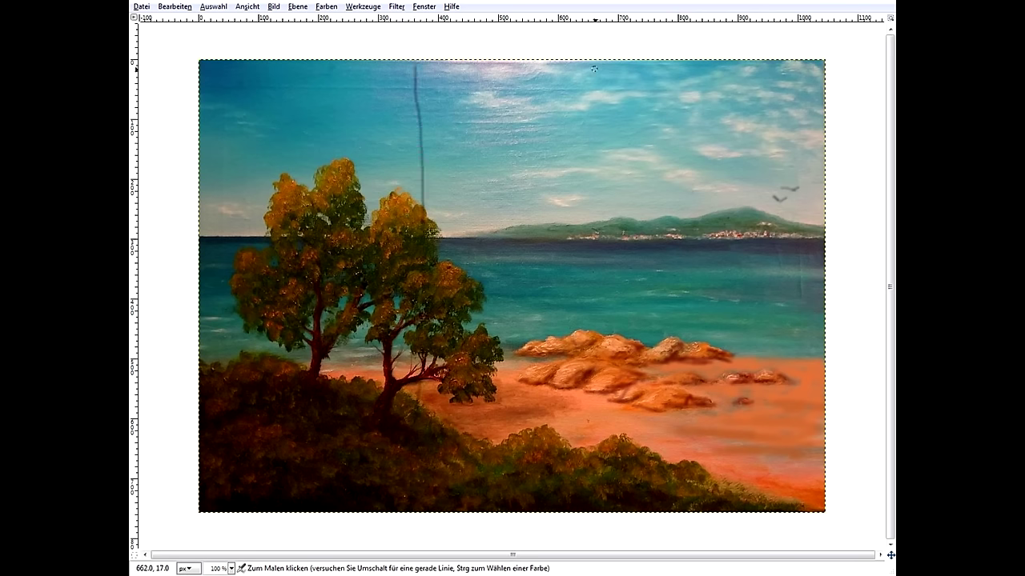
pyautogui.moveTo(597, 66); pyautogui.dragTo(603, 445)
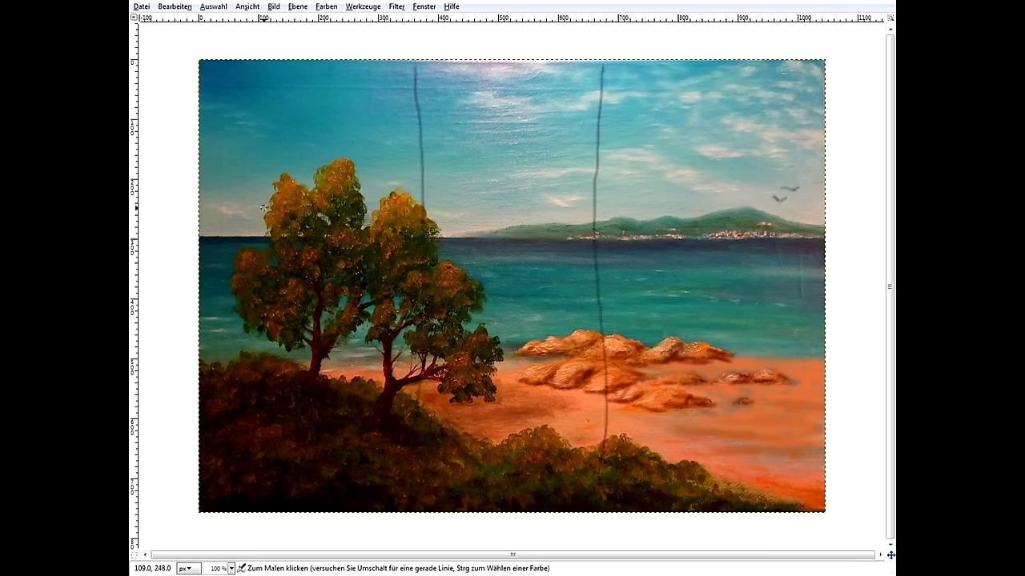
pyautogui.moveTo(202, 220)
pyautogui.mouseDown()
pyautogui.moveTo(265, 231)
pyautogui.moveTo(803, 221)
pyautogui.mouseUp()
pyautogui.moveTo(364, 382)
pyautogui.mouseDown()
pyautogui.moveTo(702, 400)
pyautogui.moveTo(801, 388)
pyautogui.mouseUp()
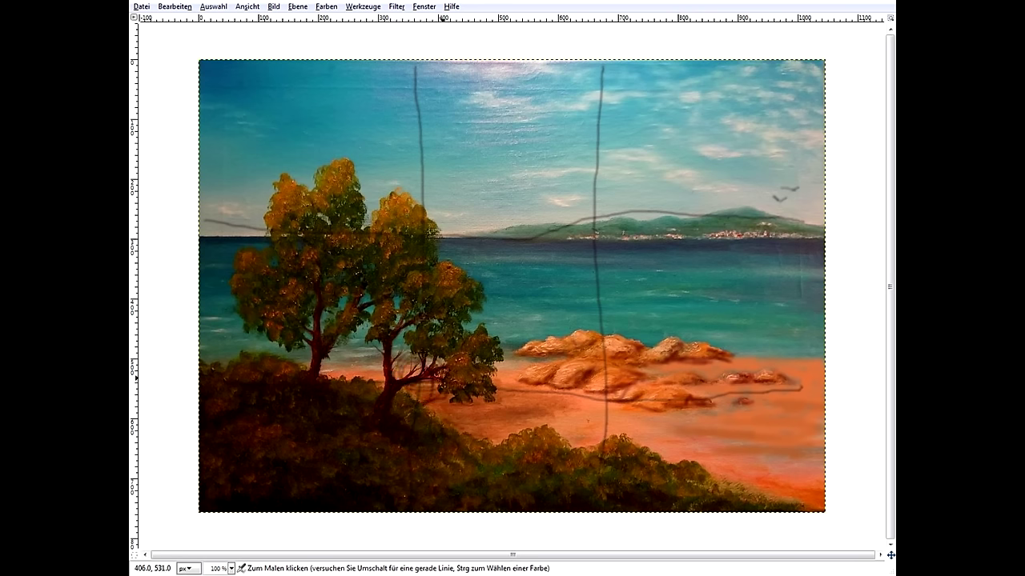
# Mark the four intersections of the thirds grid and airbrush rounded outlines around the two trees.
pyautogui.moveTo(417, 372)
pyautogui.mouseDown()
pyautogui.moveTo(446, 389)
pyautogui.moveTo(408, 381)
pyautogui.moveTo(432, 382)
pyautogui.moveTo(424, 390)
pyautogui.moveTo(430, 377)
pyautogui.mouseUp()
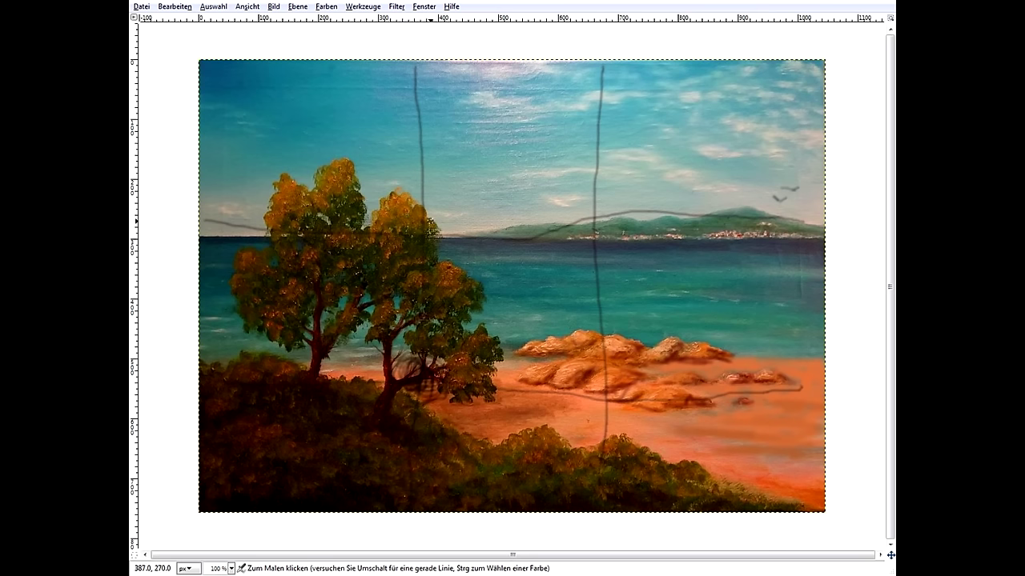
pyautogui.moveTo(424, 207); pyautogui.dragTo(441, 240)
pyautogui.moveTo(596, 205)
pyautogui.mouseDown()
pyautogui.moveTo(583, 221)
pyautogui.moveTo(593, 200)
pyautogui.moveTo(598, 229)
pyautogui.moveTo(592, 203)
pyautogui.moveTo(583, 227)
pyautogui.mouseUp()
pyautogui.moveTo(592, 389)
pyautogui.mouseDown()
pyautogui.moveTo(598, 402)
pyautogui.moveTo(605, 393)
pyautogui.mouseUp()
pyautogui.moveTo(446, 219)
pyautogui.mouseDown()
pyautogui.moveTo(374, 138)
pyautogui.moveTo(226, 204)
pyautogui.moveTo(233, 337)
pyautogui.mouseUp()
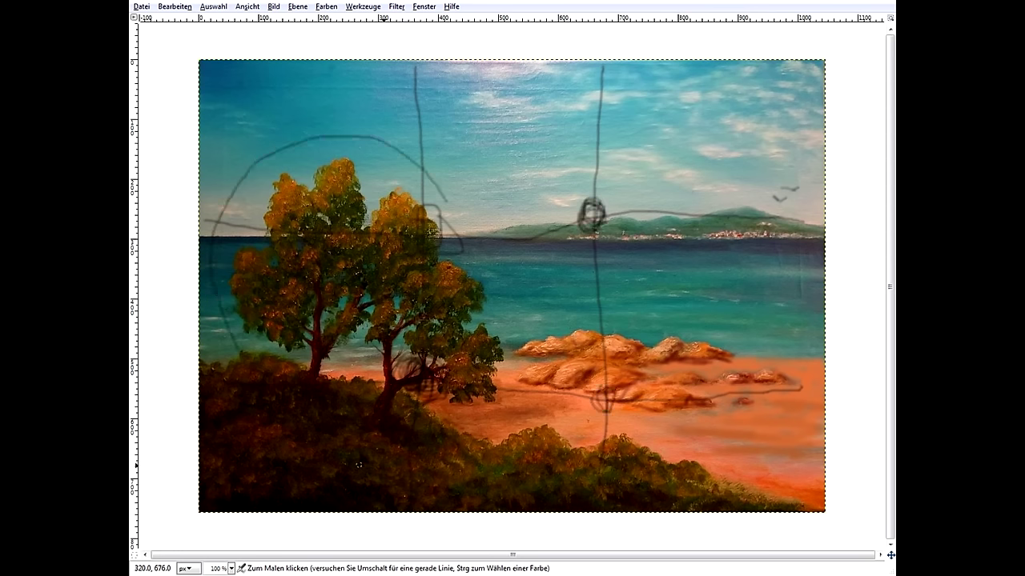
pyautogui.moveTo(462, 432)
pyautogui.mouseDown()
pyautogui.moveTo(445, 191)
pyautogui.moveTo(219, 329)
pyautogui.moveTo(453, 449)
pyautogui.moveTo(454, 395)
pyautogui.mouseUp()
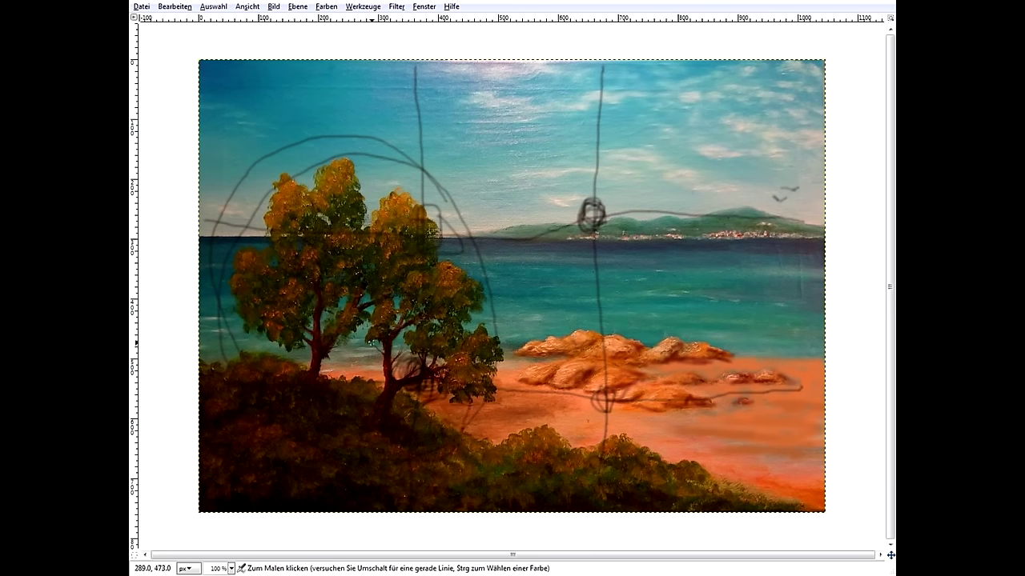
# Undo the tree outlines, the intersection marks and the whole thirds grid.
pyautogui.press('ctrl')
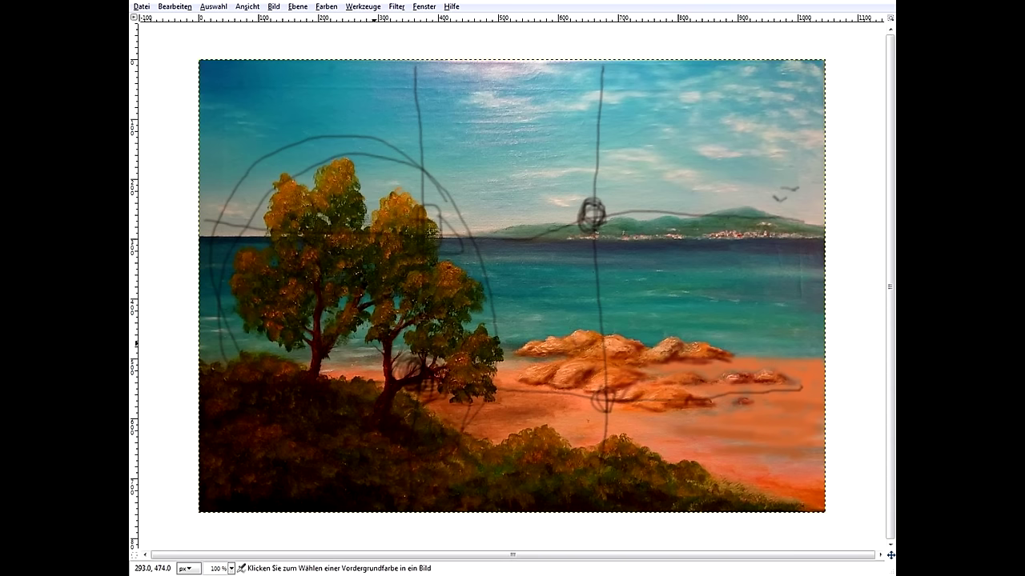
pyautogui.hotkey('ctrl', 'z')
pyautogui.hotkey('ctrl', 'z')
pyautogui.hotkey('ctrl', 'z')
pyautogui.hotkey('ctrl', 'z')
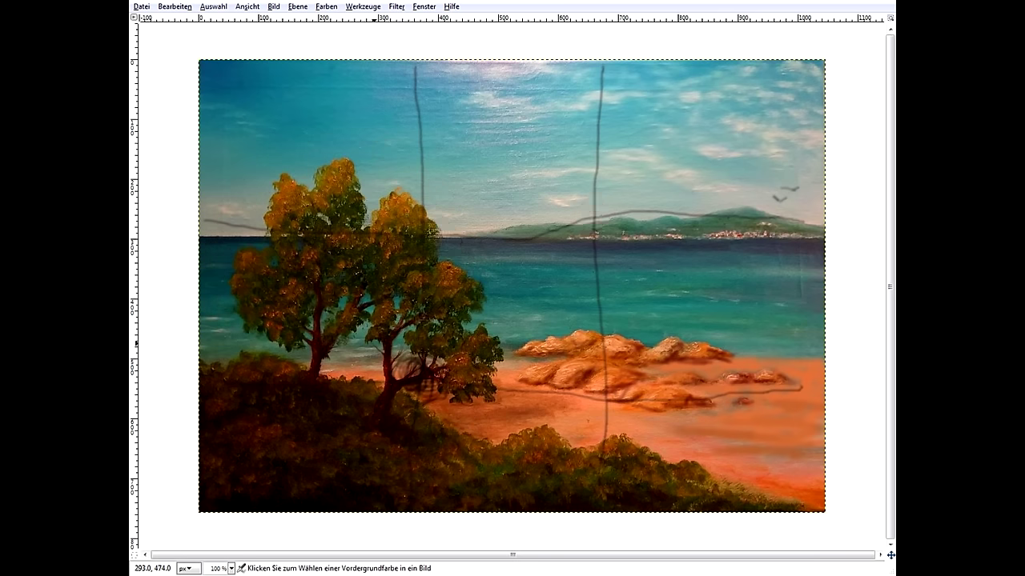
pyautogui.hotkey('ctrl', 'z')
pyautogui.hotkey('ctrl', 'z')
pyautogui.hotkey('ctrl', 'z')
pyautogui.hotkey('ctrl', 'z')
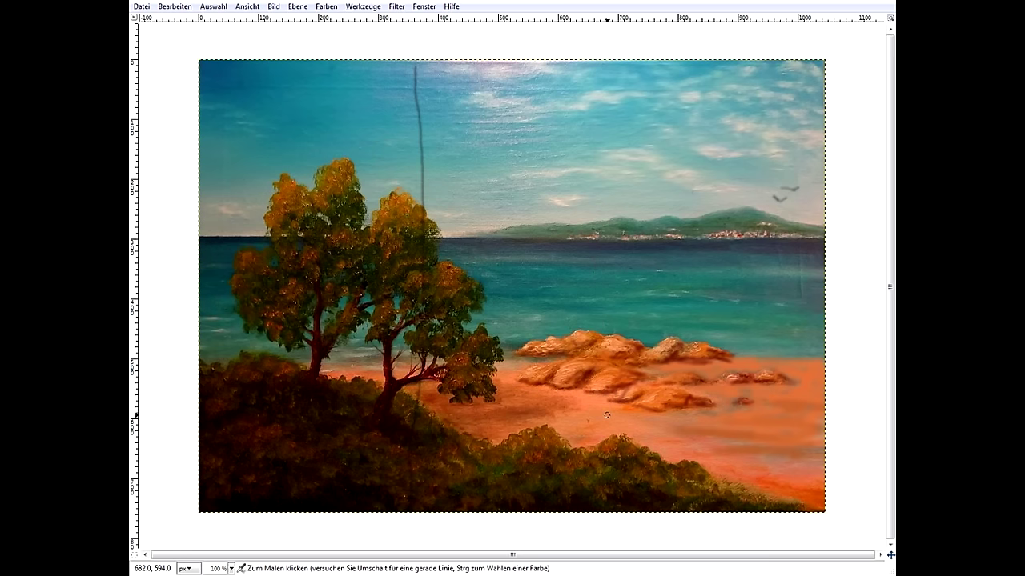
pyautogui.hotkey('ctrl', 'z')
# Airbrush lines along the shoreline and the horizon, and long vertical strokes through the right tree.
pyautogui.moveTo(829, 366)
pyautogui.mouseDown()
pyautogui.moveTo(739, 372)
pyautogui.moveTo(371, 352)
pyautogui.moveTo(817, 359)
pyautogui.mouseUp()
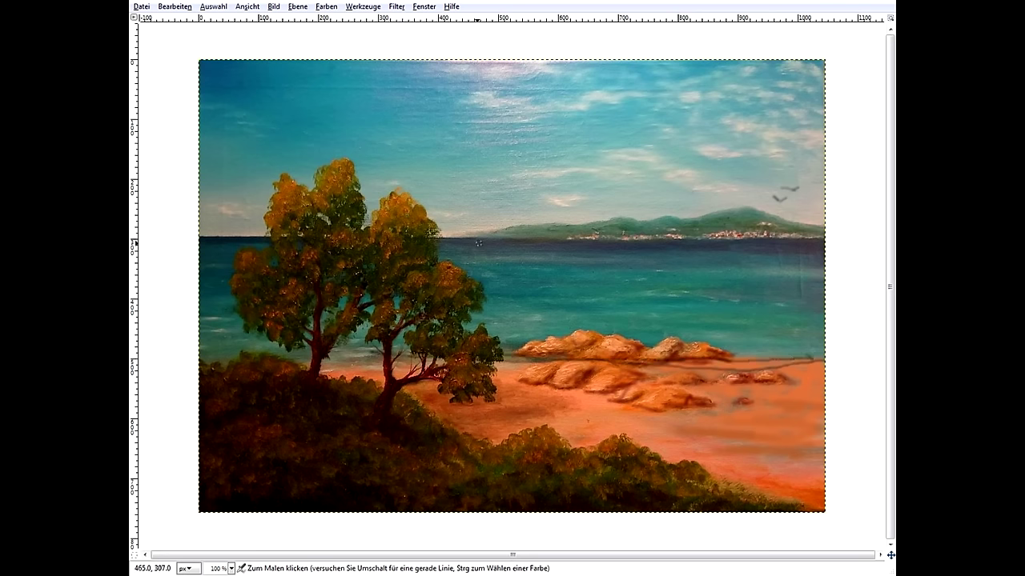
pyautogui.moveTo(229, 231)
pyautogui.mouseDown()
pyautogui.moveTo(216, 231)
pyautogui.moveTo(564, 234)
pyautogui.moveTo(706, 222)
pyautogui.moveTo(826, 232)
pyautogui.mouseUp()
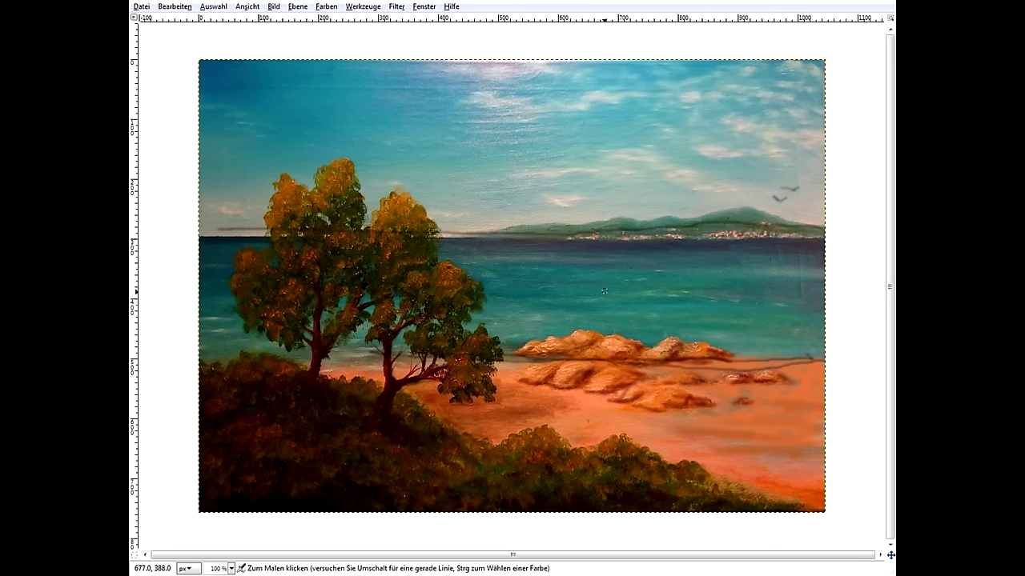
pyautogui.moveTo(399, 362); pyautogui.dragTo(507, 359)
pyautogui.moveTo(399, 114)
pyautogui.mouseDown()
pyautogui.moveTo(389, 154)
pyautogui.moveTo(400, 332)
pyautogui.mouseUp()
pyautogui.moveTo(397, 265)
pyautogui.mouseDown()
pyautogui.moveTo(381, 165)
pyautogui.moveTo(387, 314)
pyautogui.moveTo(419, 357)
pyautogui.moveTo(548, 359)
pyautogui.moveTo(453, 357)
pyautogui.mouseUp()
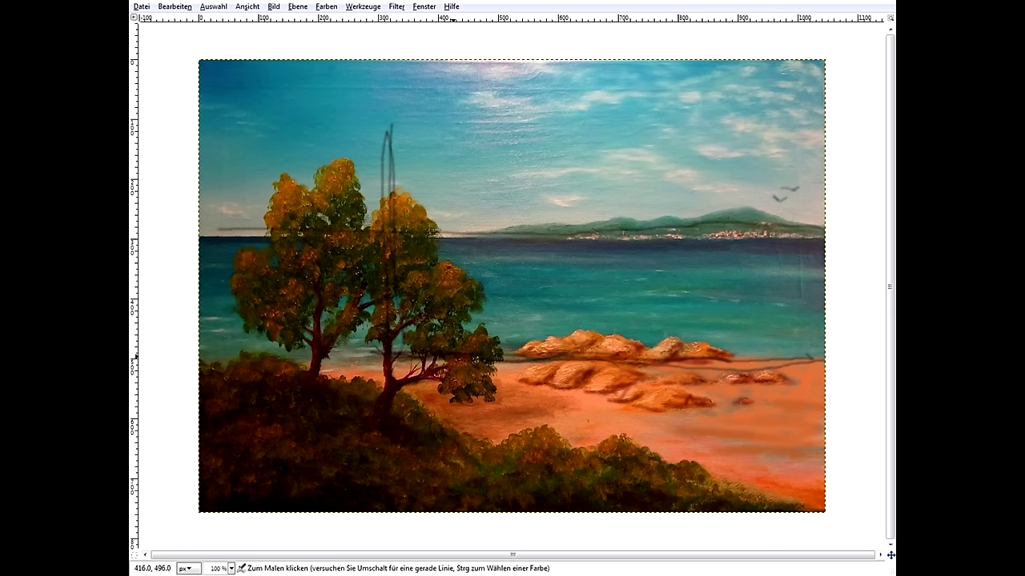
pyautogui.moveTo(391, 352)
pyautogui.mouseDown()
pyautogui.moveTo(381, 243)
pyautogui.moveTo(388, 347)
pyautogui.moveTo(573, 357)
pyautogui.moveTo(422, 345)
pyautogui.moveTo(388, 233)
pyautogui.moveTo(404, 388)
pyautogui.mouseUp()
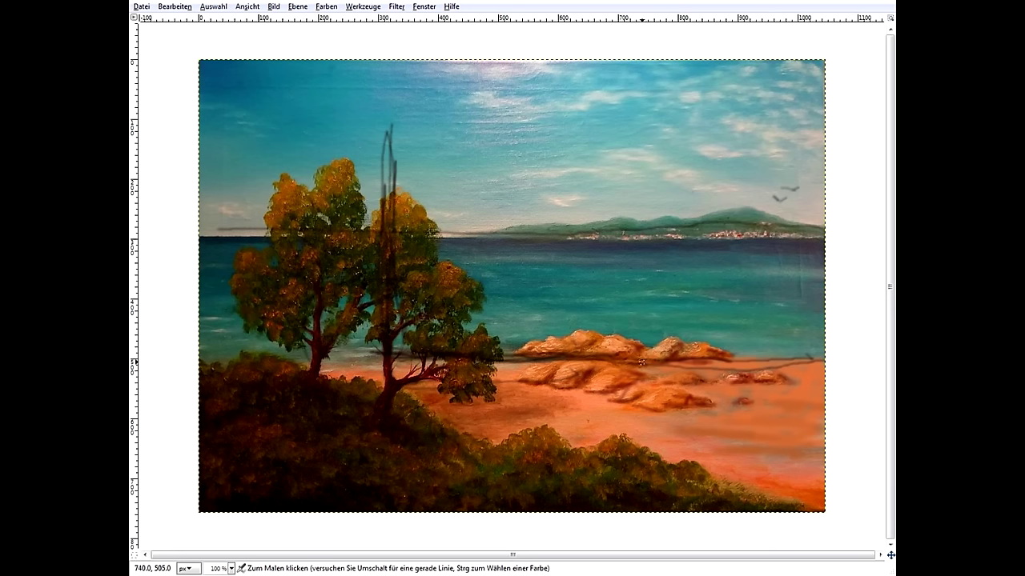
# Undo the vertical tree strokes and the shoreline and horizon lines.
pyautogui.press('o')
pyautogui.hotkey('ctrl', 'z')
pyautogui.hotkey('ctrl', 'z')
pyautogui.hotkey('ctrl', 'z')
pyautogui.hotkey('ctrl', 'z')
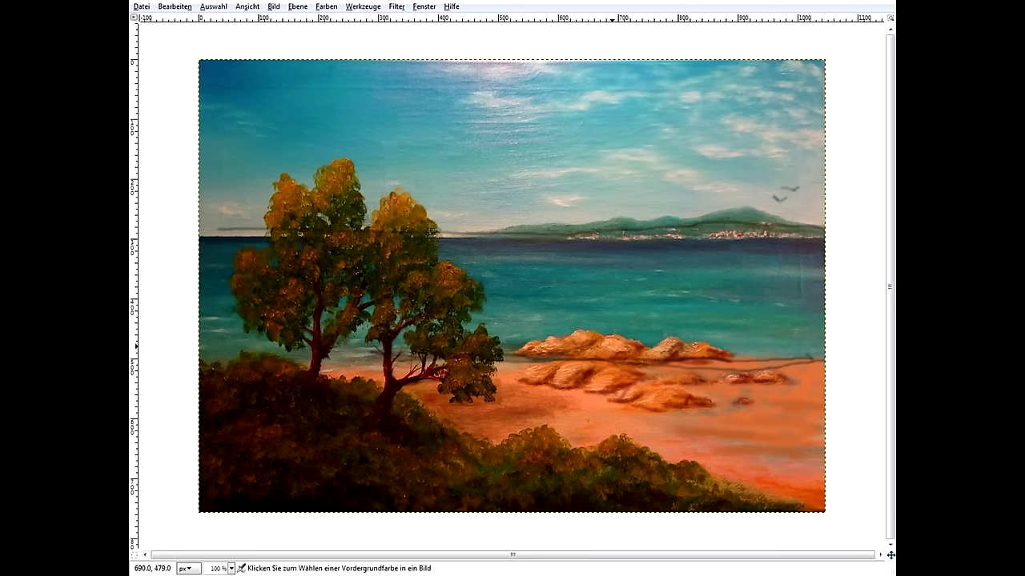
pyautogui.hotkey('ctrl', 'z')
pyautogui.hotkey('ctrl', 'z')
pyautogui.hotkey('ctrl', 'z')
pyautogui.press('p')
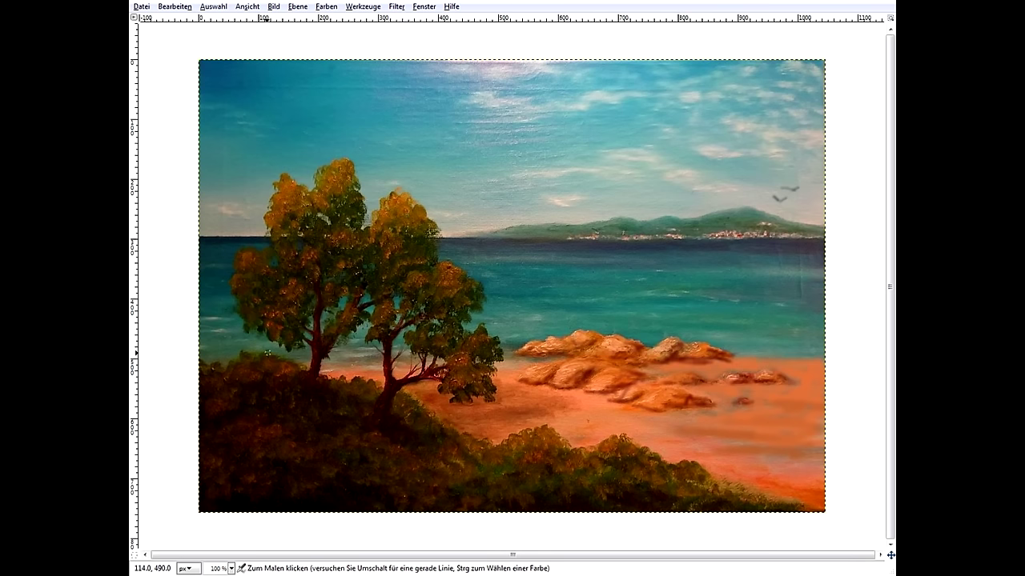
# Try two diagonal lines from the shore down across the beach and an arrow between them, and undo them.
pyautogui.moveTo(237, 344); pyautogui.dragTo(804, 463)
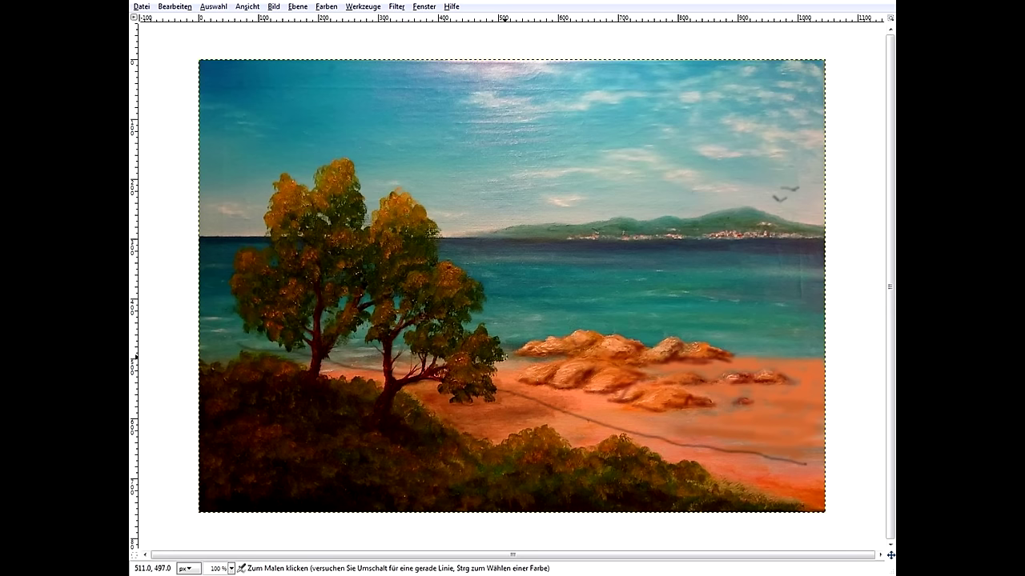
pyautogui.moveTo(506, 353); pyautogui.dragTo(812, 409)
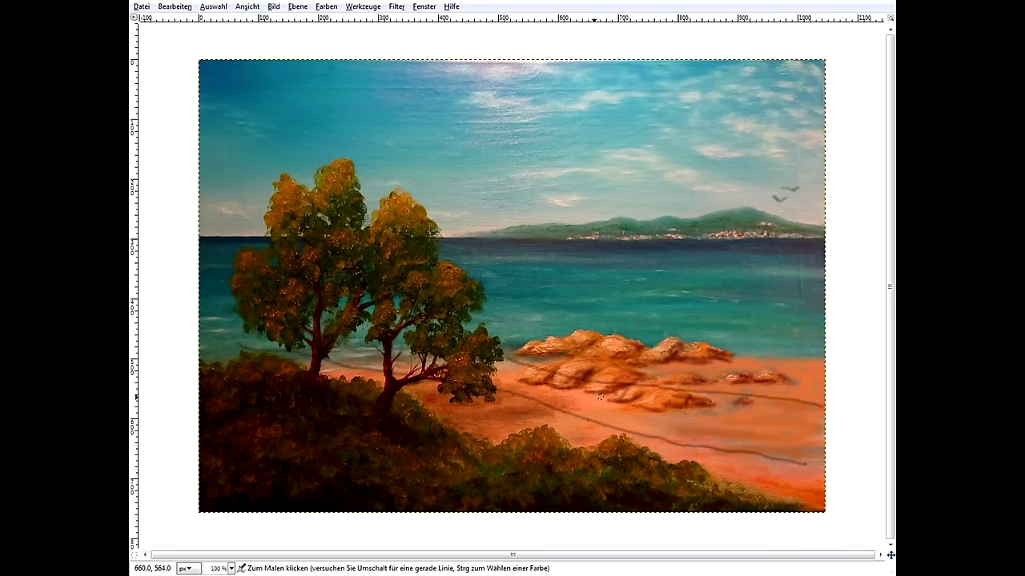
pyautogui.moveTo(568, 391)
pyautogui.mouseDown()
pyautogui.moveTo(749, 444)
pyautogui.moveTo(695, 410)
pyautogui.moveTo(708, 460)
pyautogui.moveTo(749, 442)
pyautogui.moveTo(525, 388)
pyautogui.mouseUp()
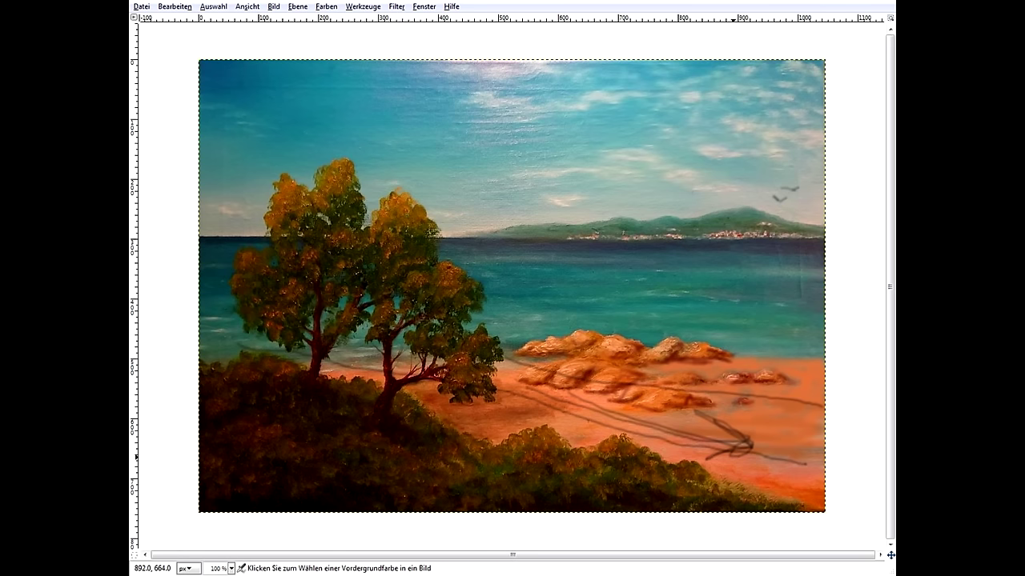
pyautogui.hotkey('ctrl', 'z')
pyautogui.hotkey('ctrl', 'z')
pyautogui.hotkey('ctrl', 'z')
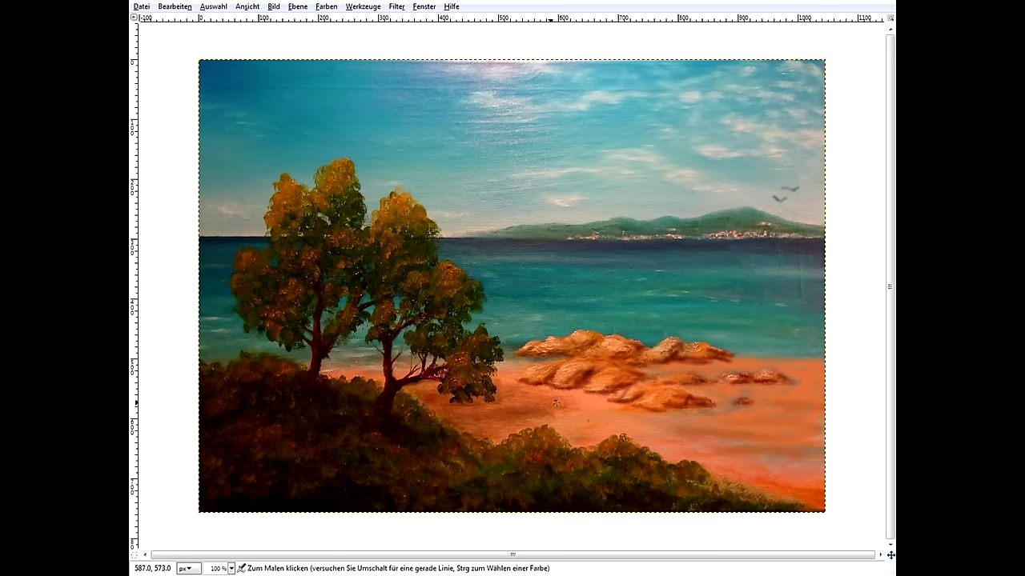
# Try a winding arrow from the sand through the rocks, sea and clouds back to the trees, and undo it.
pyautogui.moveTo(477, 397)
pyautogui.mouseDown()
pyautogui.moveTo(640, 334)
pyautogui.moveTo(543, 285)
pyautogui.moveTo(736, 143)
pyautogui.moveTo(608, 128)
pyautogui.moveTo(450, 231)
pyautogui.moveTo(477, 236)
pyautogui.mouseUp()
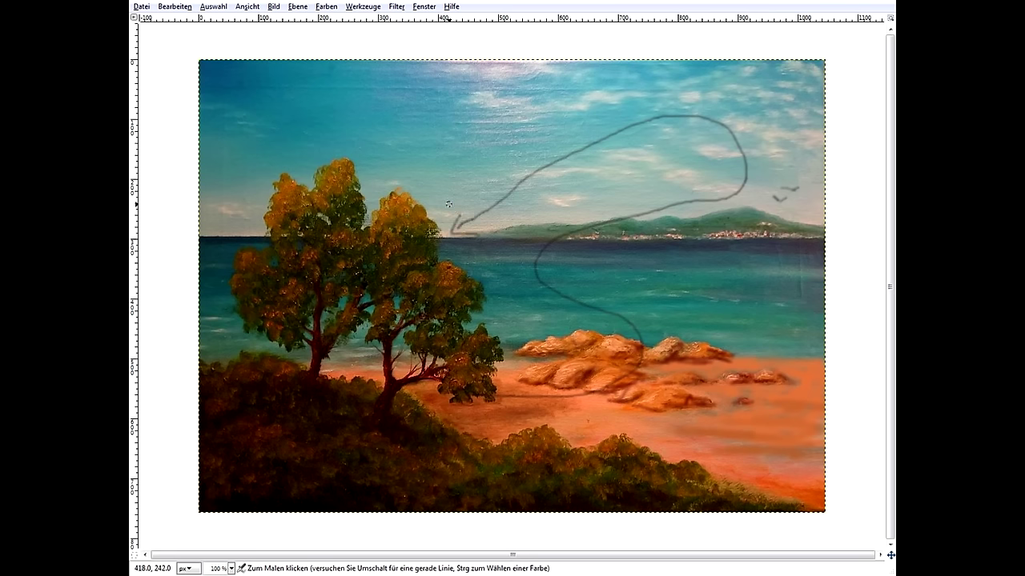
pyautogui.press('ctrl')
pyautogui.hotkey('ctrl', 'z')
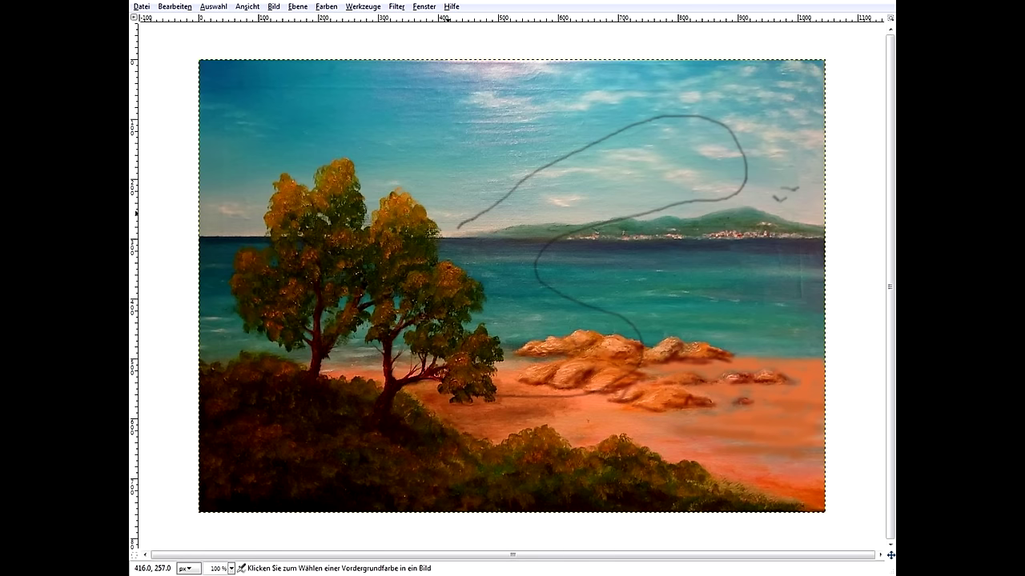
pyautogui.hotkey('ctrl', 'z')
# Try two curved outlines around the left and right sides of the tree group, and undo them.
pyautogui.moveTo(439, 189)
pyautogui.mouseDown()
pyautogui.moveTo(281, 134)
pyautogui.moveTo(244, 345)
pyautogui.mouseUp()
pyautogui.moveTo(502, 333); pyautogui.dragTo(465, 153)
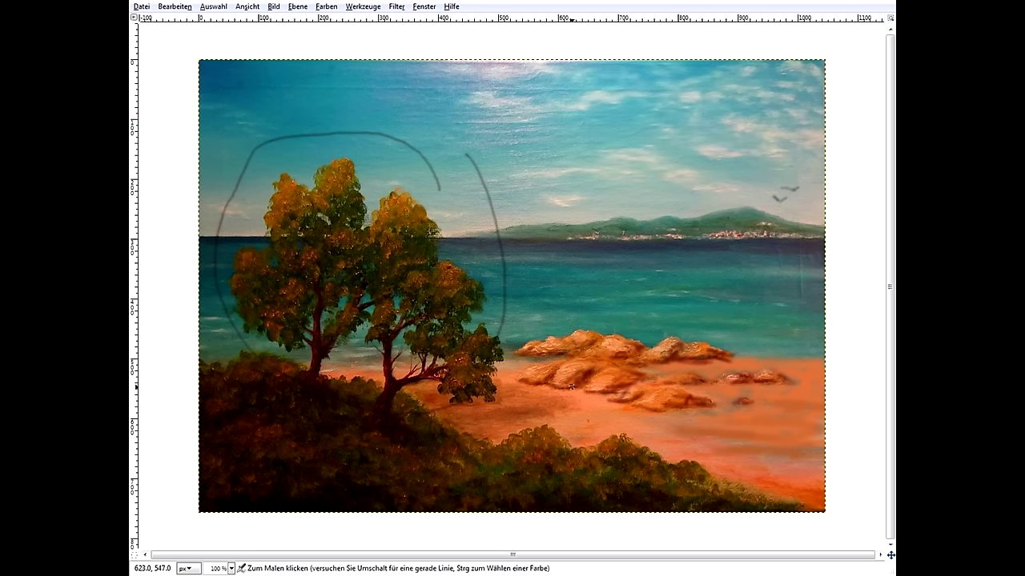
pyautogui.press('ctrl')
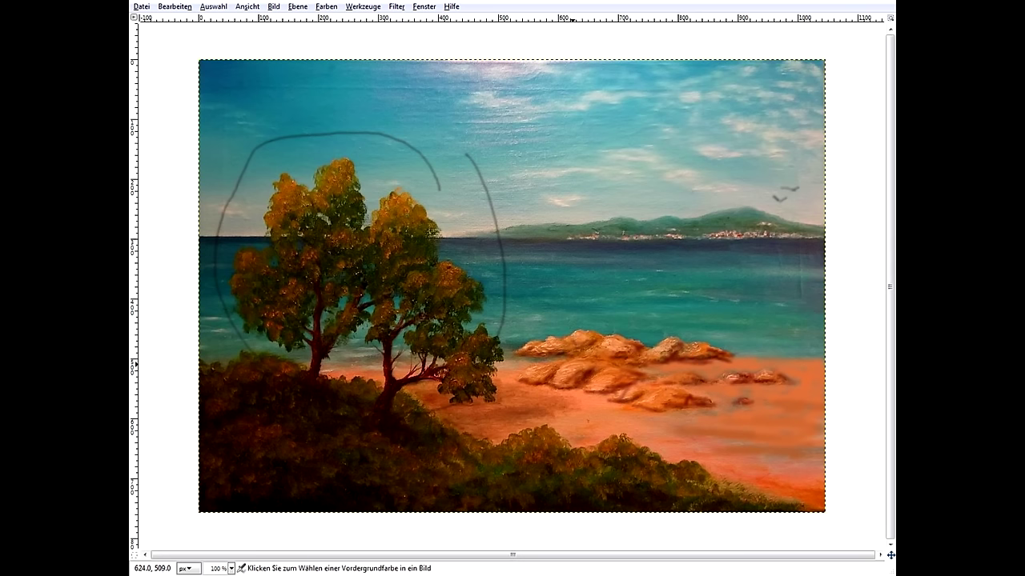
pyautogui.hotkey('ctrl', 'z')
pyautogui.hotkey('ctrl', 'z')
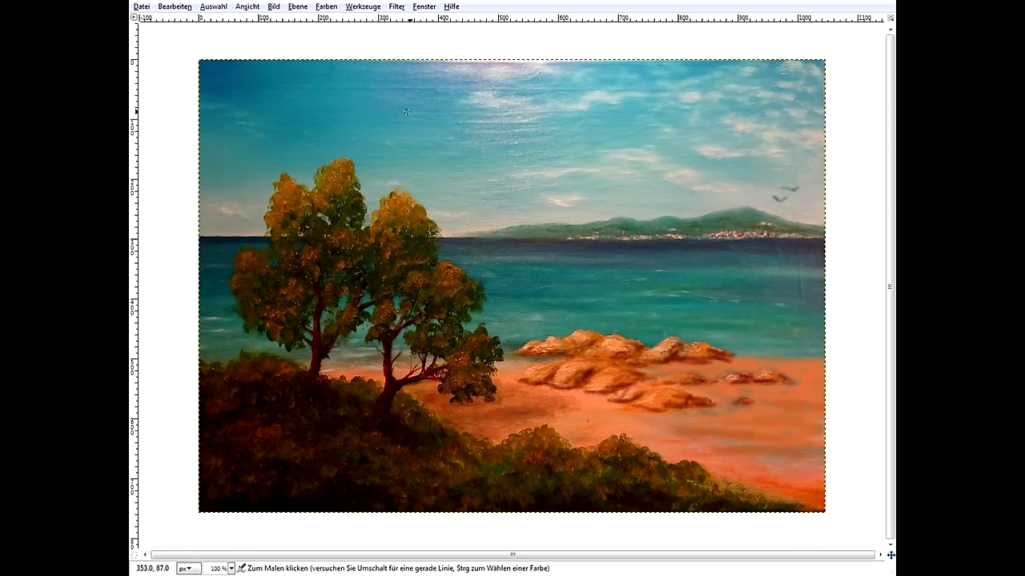
# Airbrush two arrows in the sky pointing diagonally down toward the tops of the two trees.
pyautogui.moveTo(492, 94)
pyautogui.mouseDown()
pyautogui.moveTo(420, 171)
pyautogui.moveTo(450, 174)
pyautogui.mouseUp()
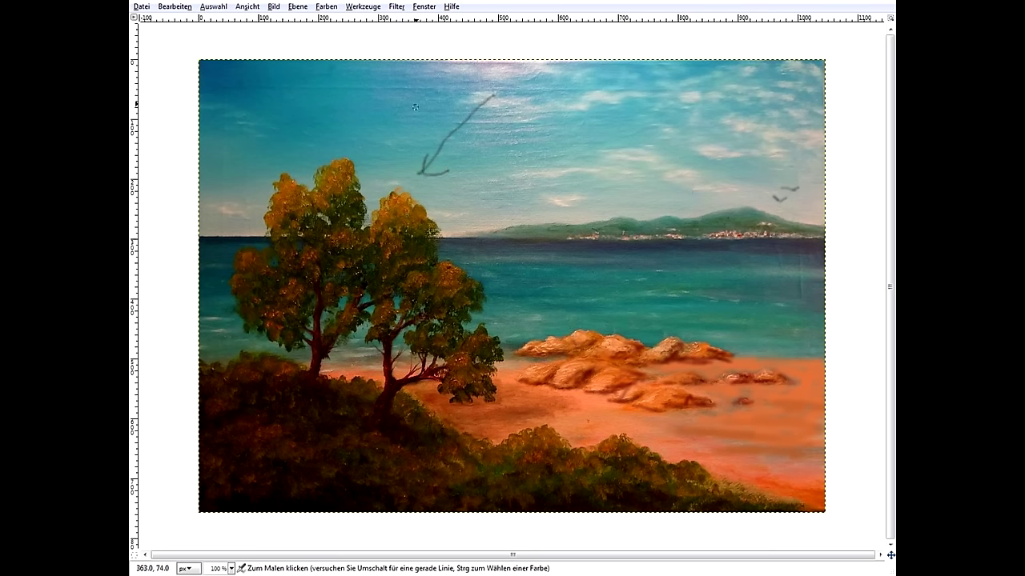
pyautogui.moveTo(415, 102)
pyautogui.mouseDown()
pyautogui.moveTo(363, 158)
pyautogui.moveTo(361, 137)
pyautogui.moveTo(356, 160)
pyautogui.moveTo(406, 152)
pyautogui.mouseUp()
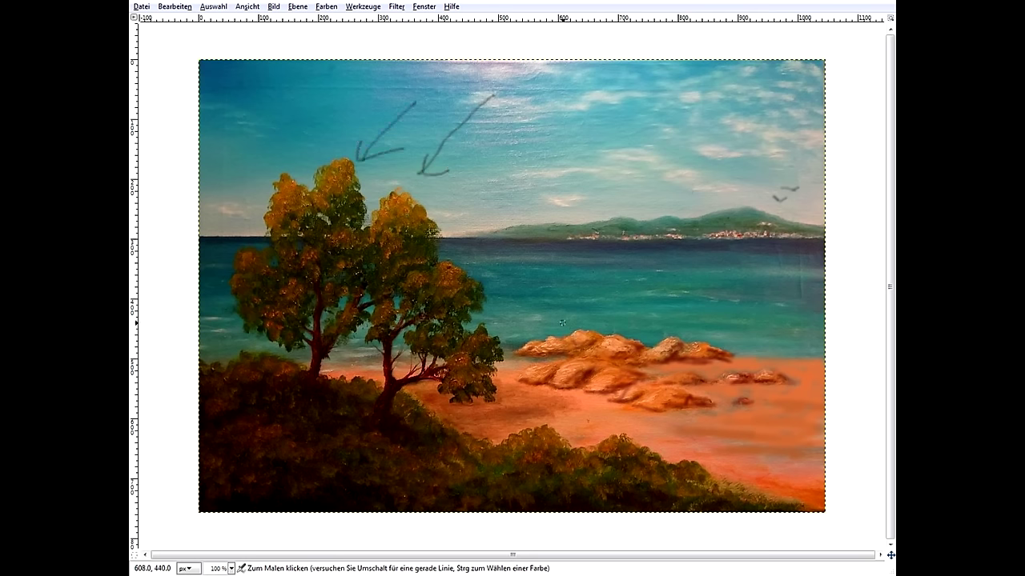
# Undo the two arrows in the sky pointing toward the tops of the trees.
pyautogui.hotkey('ctrl', 'z')
pyautogui.hotkey('ctrl', 'z')
pyautogui.hotkey('ctrl', 'z')
pyautogui.hotkey('ctrl', 'z')
pyautogui.hotkey('ctrl', 'z')
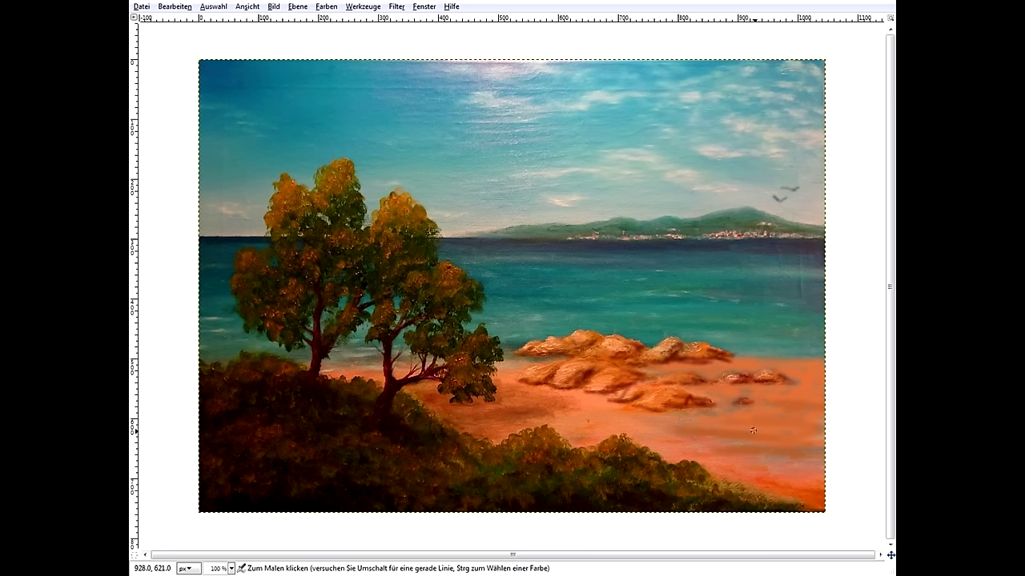
# Try a winding guide line from the beach through the rocks, sea and sky back to the right tree's top, and undo it.
pyautogui.moveTo(753, 431)
pyautogui.mouseDown()
pyautogui.moveTo(570, 392)
pyautogui.moveTo(501, 323)
pyautogui.moveTo(777, 258)
pyautogui.moveTo(787, 221)
pyautogui.moveTo(777, 192)
pyautogui.moveTo(609, 163)
pyautogui.moveTo(540, 139)
pyautogui.moveTo(463, 140)
pyautogui.moveTo(405, 189)
pyautogui.mouseUp()
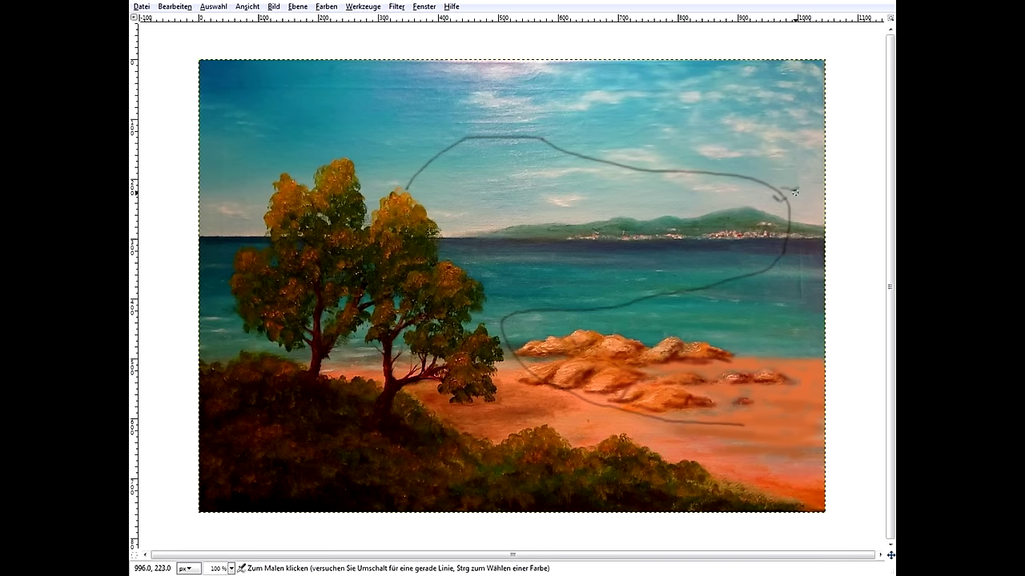
pyautogui.hotkey('ctrl', 'z')
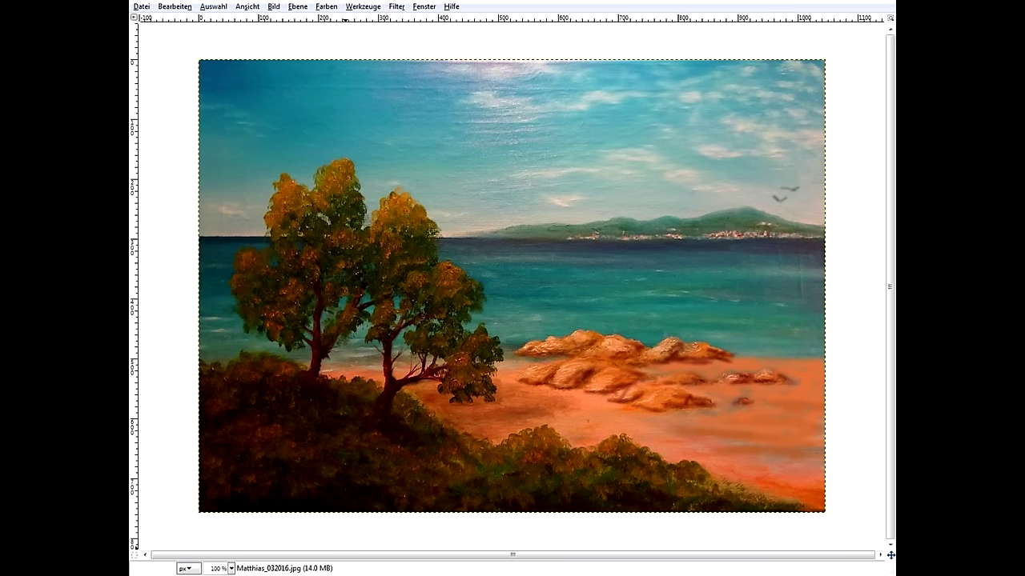
# At 200 % zoom, airbrush circles around three clusters of houses along the distant shoreline.
pyautogui.click(230, 568)
pyautogui.click(222, 485)
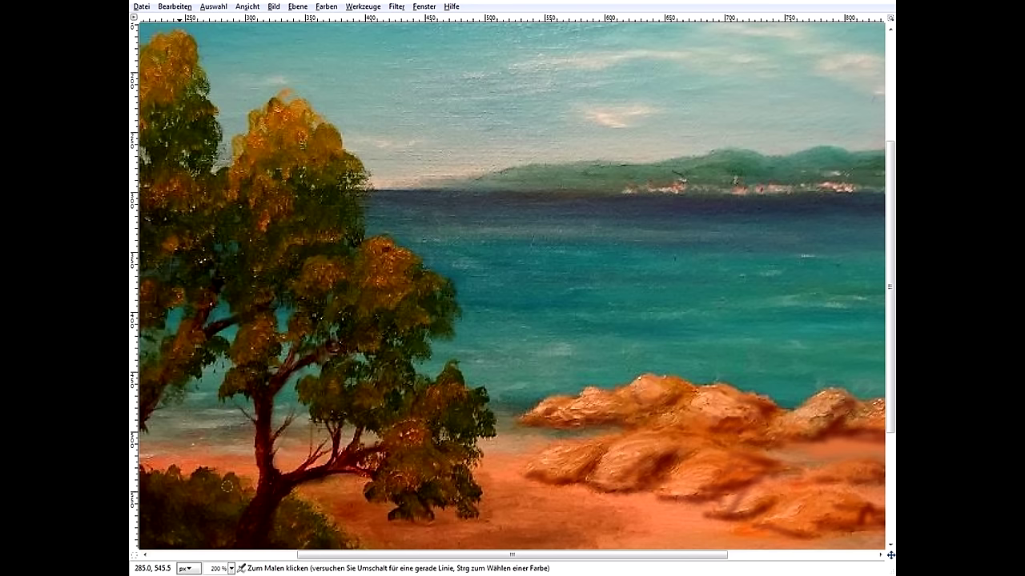
pyautogui.moveTo(834, 164)
pyautogui.mouseDown()
pyautogui.moveTo(815, 177)
pyautogui.moveTo(846, 206)
pyautogui.moveTo(853, 174)
pyautogui.moveTo(834, 169)
pyautogui.mouseUp()
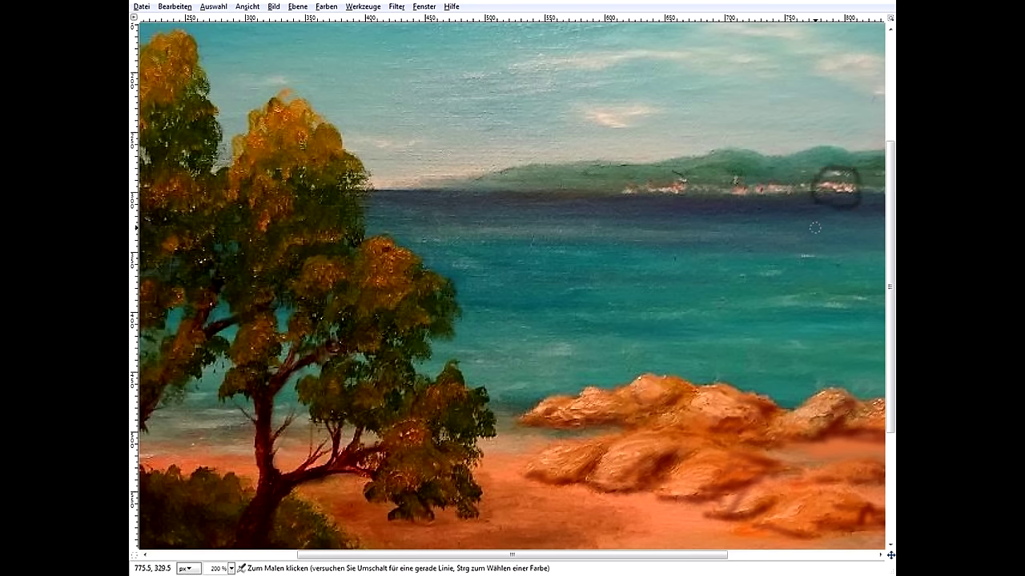
pyautogui.moveTo(787, 178)
pyautogui.mouseDown()
pyautogui.moveTo(735, 177)
pyautogui.moveTo(748, 204)
pyautogui.moveTo(787, 196)
pyautogui.moveTo(789, 172)
pyautogui.mouseUp()
pyautogui.moveTo(708, 173)
pyautogui.mouseDown()
pyautogui.moveTo(659, 184)
pyautogui.moveTo(681, 205)
pyautogui.moveTo(695, 171)
pyautogui.mouseUp()
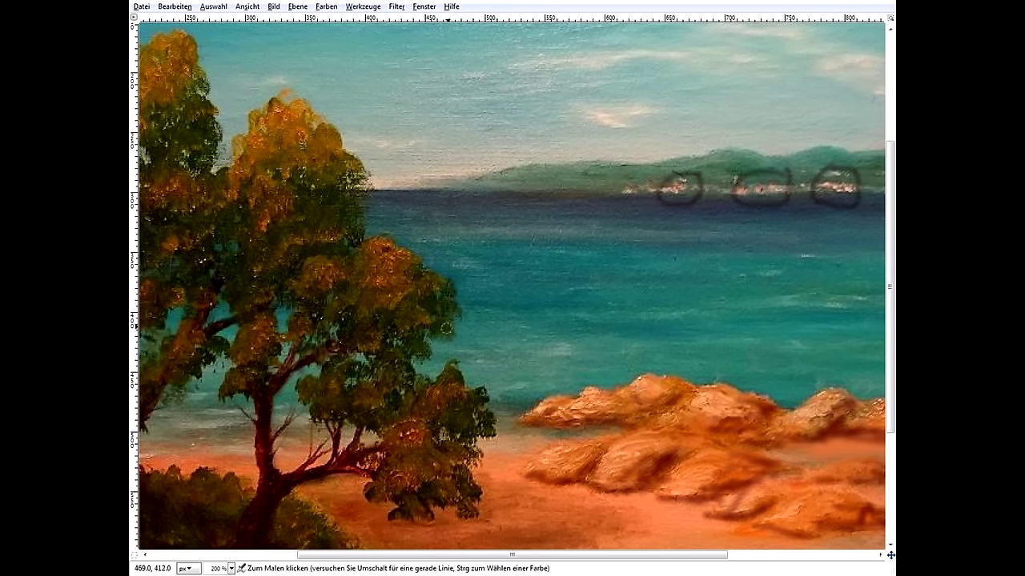
# Airbrush round outlines at the right edge, upper right shoulder and top of the right tree's foliage.
pyautogui.moveTo(455, 335)
pyautogui.mouseDown()
pyautogui.moveTo(496, 289)
pyautogui.moveTo(452, 268)
pyautogui.mouseUp()
pyautogui.moveTo(344, 102)
pyautogui.mouseDown()
pyautogui.moveTo(327, 120)
pyautogui.moveTo(385, 150)
pyautogui.moveTo(357, 102)
pyautogui.mouseUp()
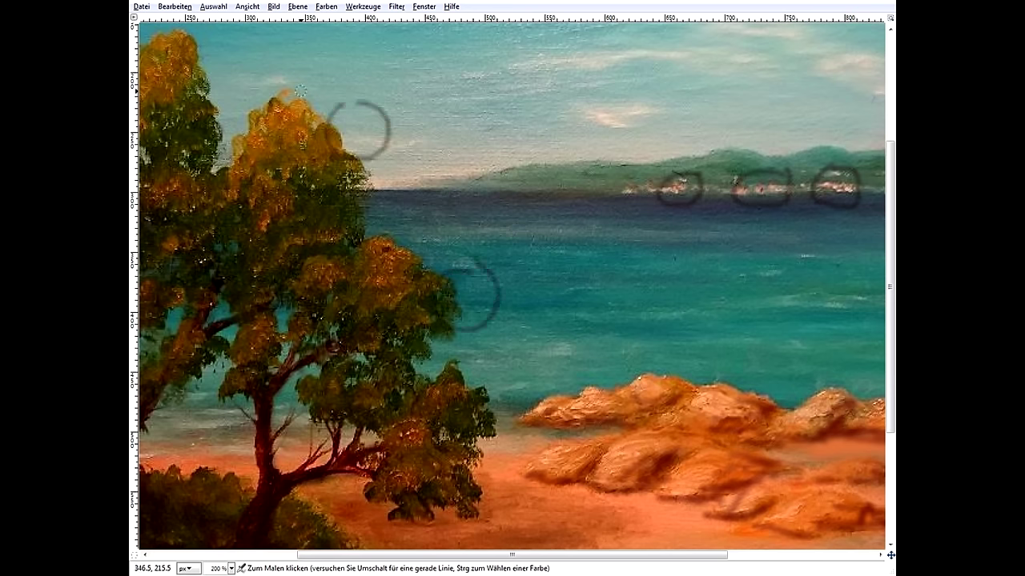
pyautogui.moveTo(258, 86)
pyautogui.mouseDown()
pyautogui.moveTo(257, 120)
pyautogui.moveTo(275, 86)
pyautogui.moveTo(258, 96)
pyautogui.mouseUp()
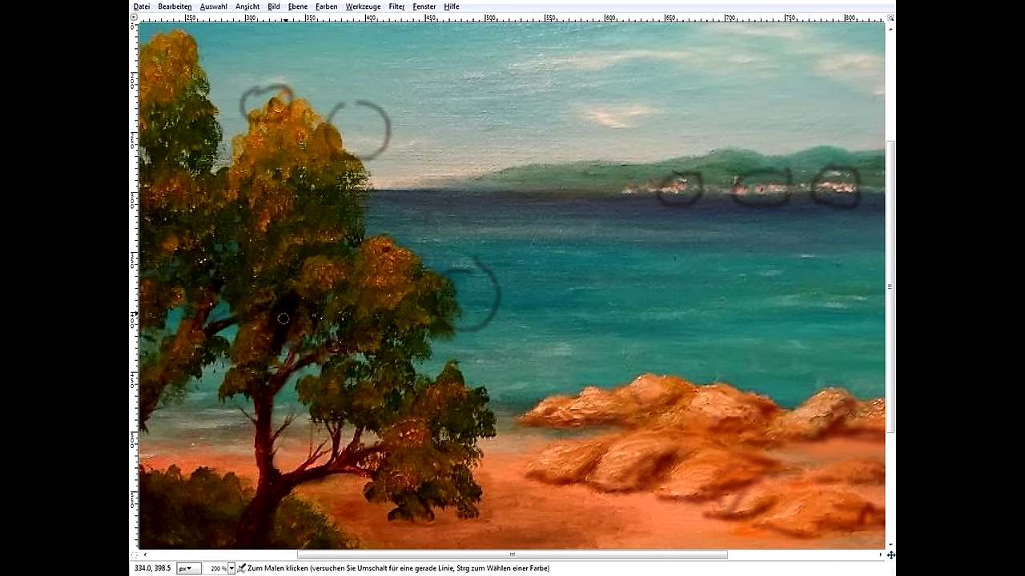
# Airbrush an arrow at the gap in the left tree's crown and circle two horizon spots between the right tree and the hills.
pyautogui.press('ctrl')
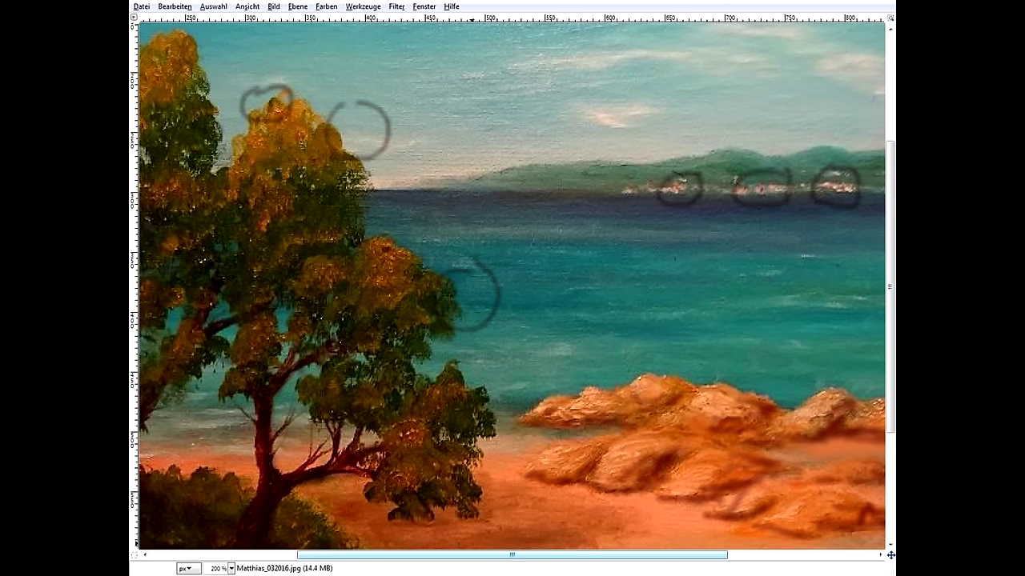
pyautogui.moveTo(469, 555); pyautogui.dragTo(446, 554)
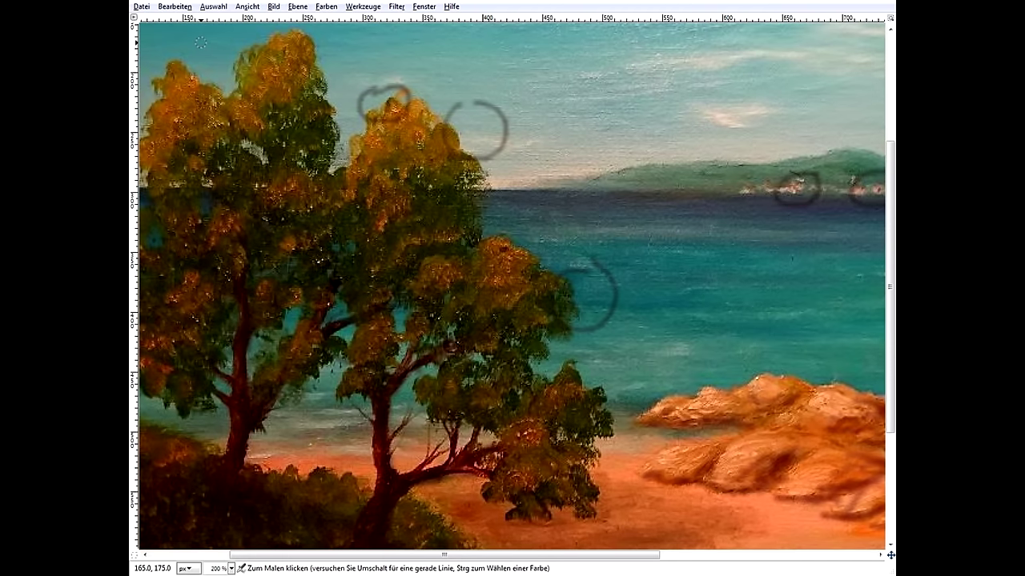
pyautogui.moveTo(214, 68)
pyautogui.mouseDown()
pyautogui.moveTo(222, 84)
pyautogui.moveTo(211, 74)
pyautogui.mouseUp()
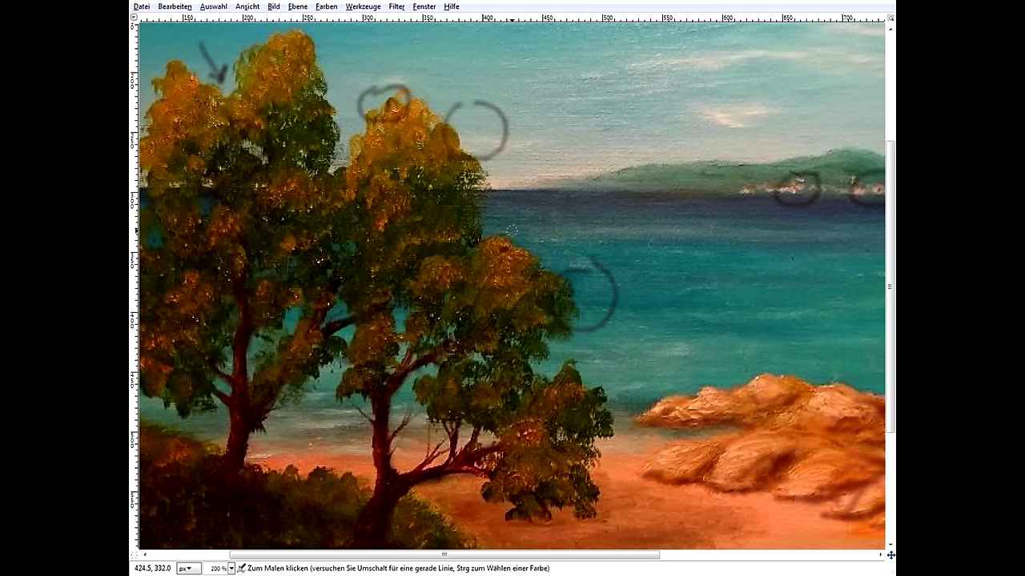
pyautogui.moveTo(496, 178)
pyautogui.mouseDown()
pyautogui.moveTo(509, 199)
pyautogui.moveTo(522, 198)
pyautogui.moveTo(500, 175)
pyautogui.mouseUp()
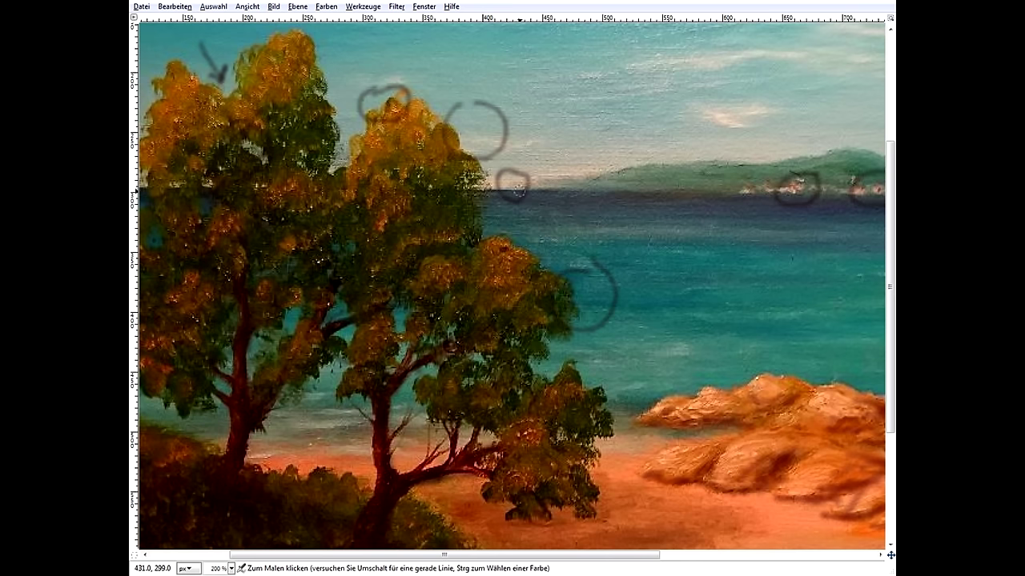
pyautogui.moveTo(624, 165)
pyautogui.mouseDown()
pyautogui.moveTo(585, 139)
pyautogui.moveTo(550, 150)
pyautogui.moveTo(537, 166)
pyautogui.moveTo(538, 205)
pyautogui.moveTo(618, 219)
pyautogui.moveTo(637, 189)
pyautogui.moveTo(631, 165)
pyautogui.mouseUp()
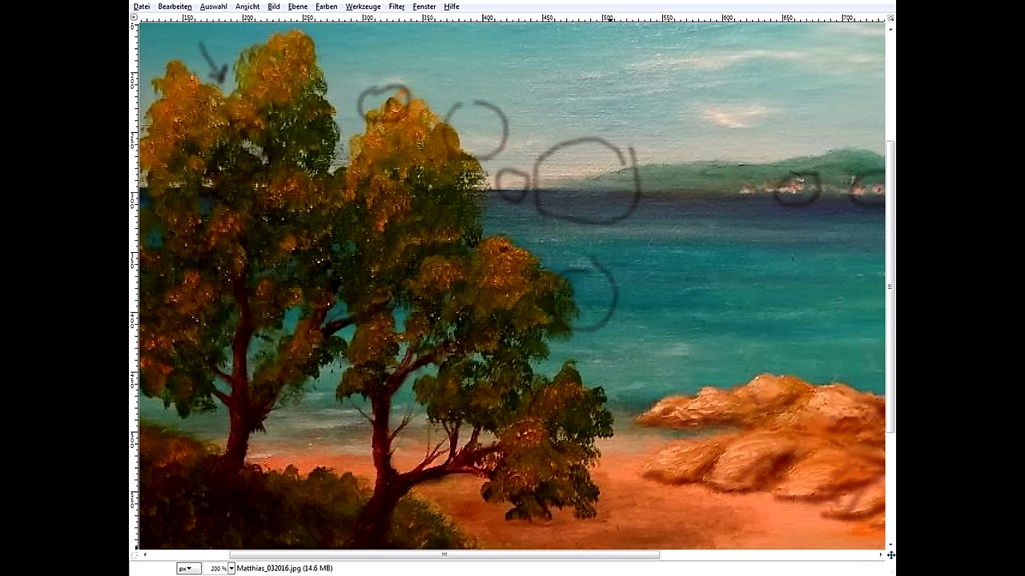
# At 100 % zoom, airbrush two long arrows across the sea pointing toward the left end of the distant hills.
pyautogui.click(230, 568)
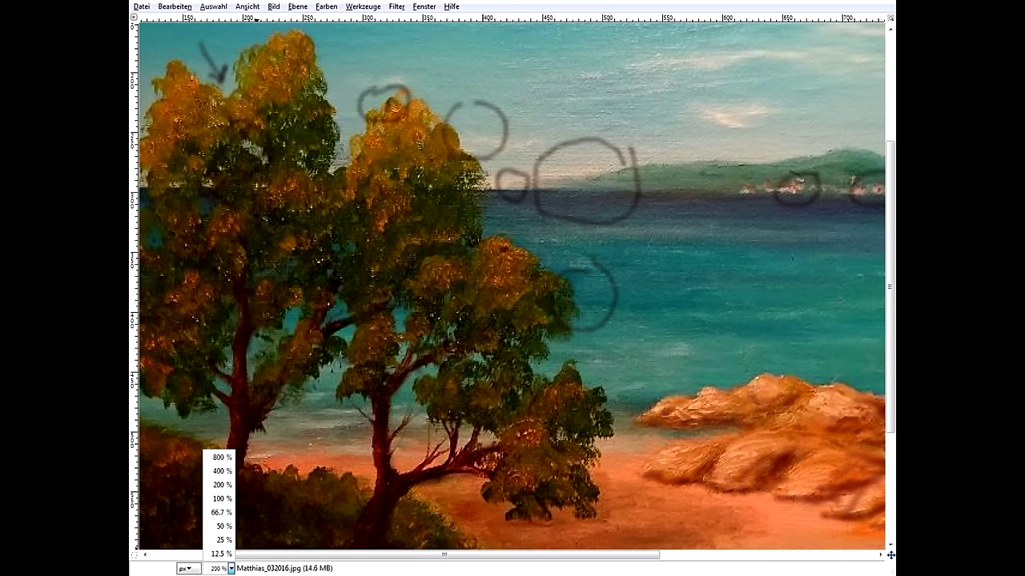
pyautogui.click(223, 498)
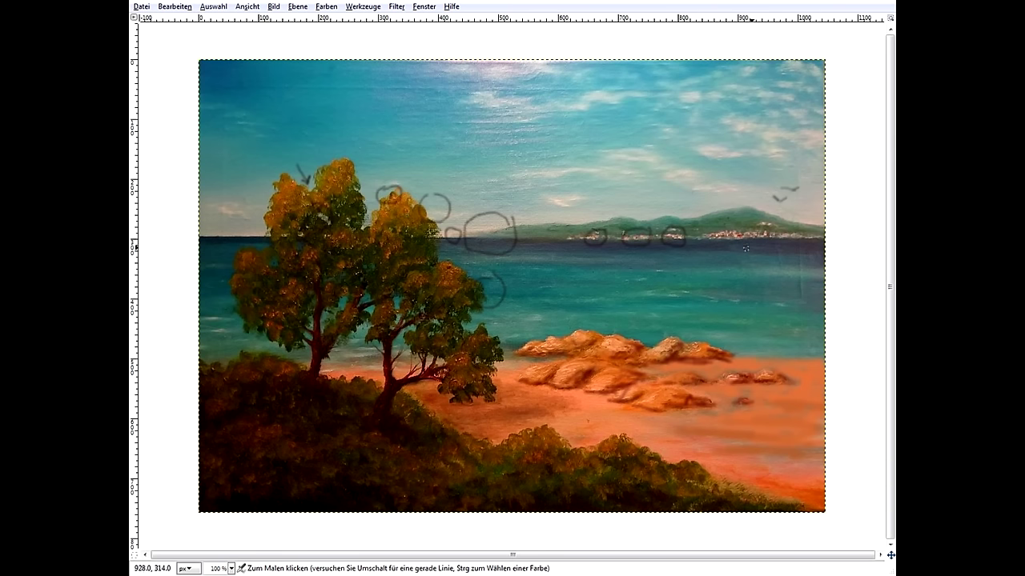
pyautogui.moveTo(812, 254)
pyautogui.mouseDown()
pyautogui.moveTo(534, 258)
pyautogui.moveTo(547, 254)
pyautogui.moveTo(548, 270)
pyautogui.mouseUp()
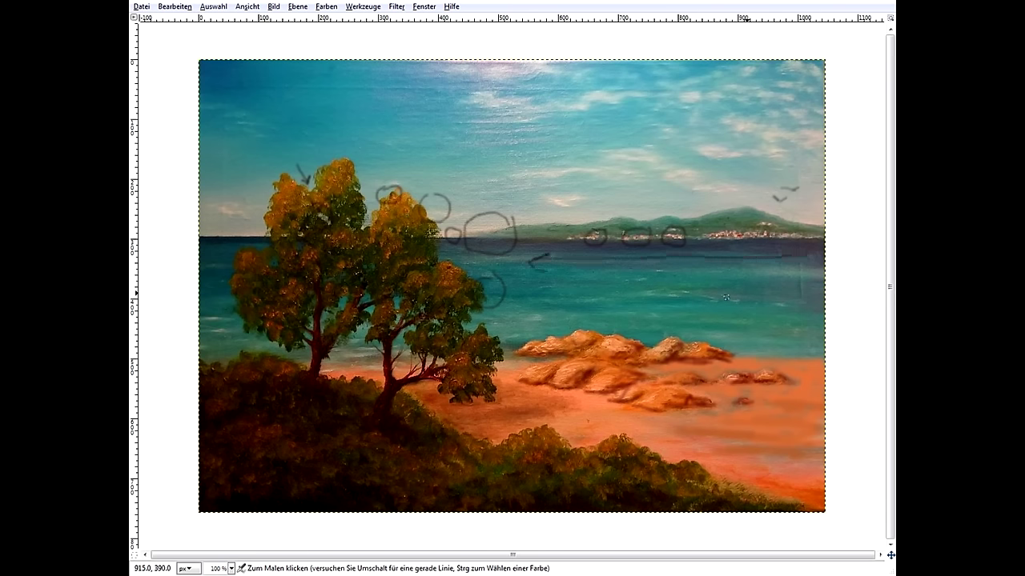
pyautogui.moveTo(781, 295)
pyautogui.mouseDown()
pyautogui.moveTo(512, 242)
pyautogui.moveTo(484, 211)
pyautogui.moveTo(465, 238)
pyautogui.moveTo(504, 258)
pyautogui.moveTo(529, 217)
pyautogui.mouseUp()
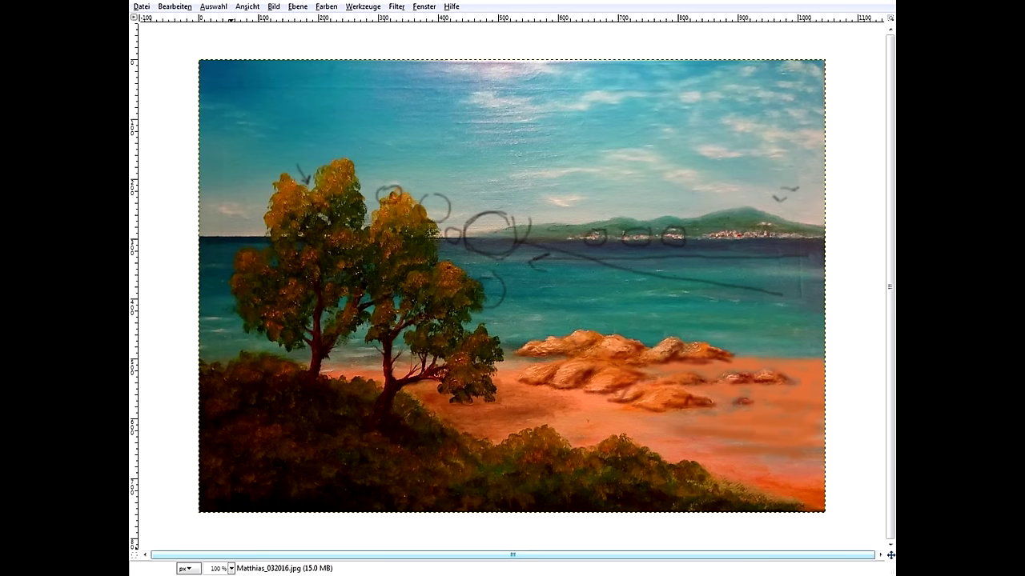
# At 200 % zoom, airbrush small curved marks on three humps of the distant hills and trace the ridge line between them.
pyautogui.click(231, 569)
pyautogui.click(219, 485)
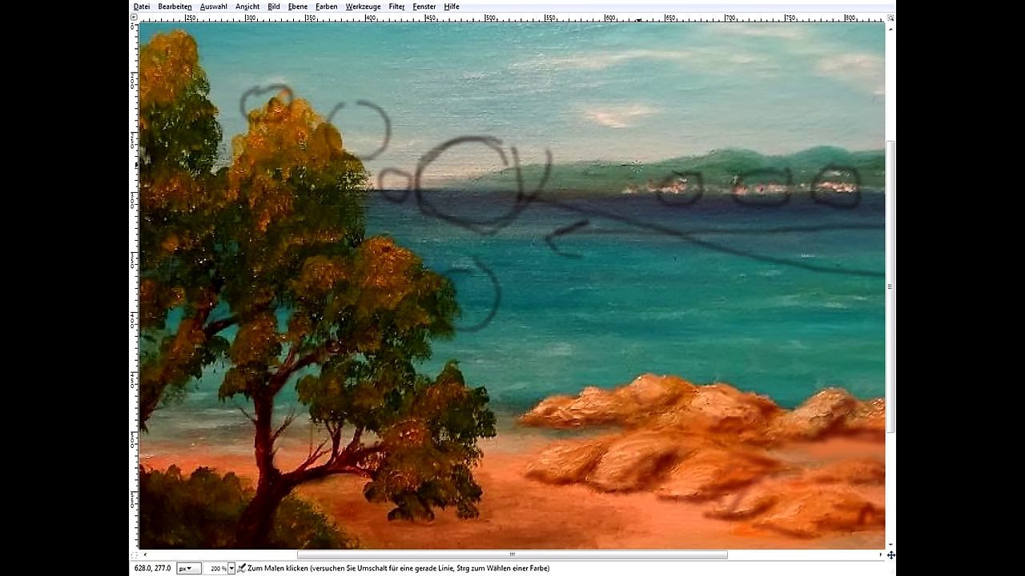
pyautogui.moveTo(638, 157)
pyautogui.mouseDown()
pyautogui.moveTo(626, 178)
pyautogui.moveTo(649, 165)
pyautogui.mouseUp()
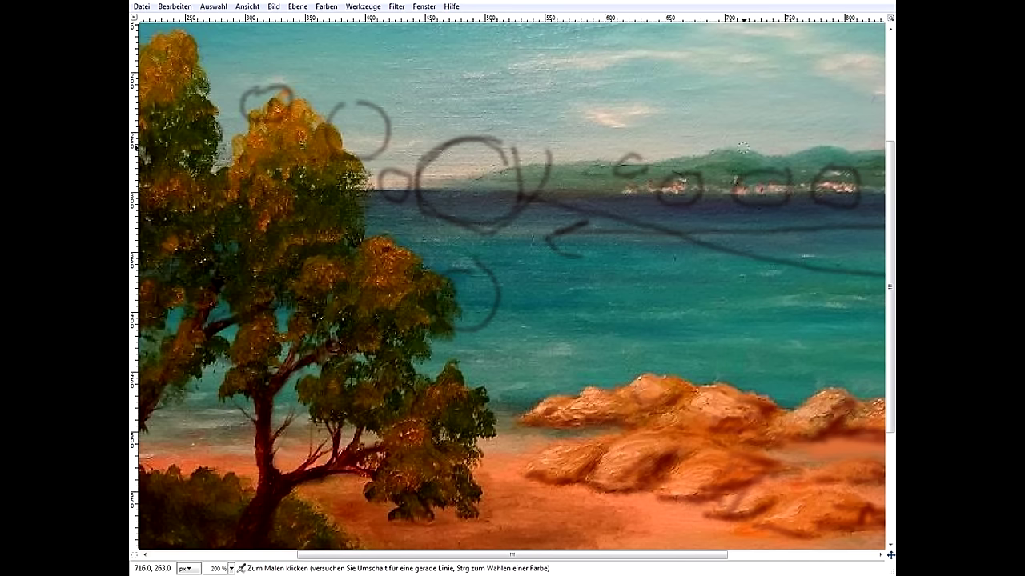
pyautogui.moveTo(748, 136)
pyautogui.mouseDown()
pyautogui.moveTo(753, 164)
pyautogui.moveTo(770, 132)
pyautogui.mouseUp()
pyautogui.moveTo(826, 136)
pyautogui.mouseDown()
pyautogui.moveTo(805, 152)
pyautogui.moveTo(833, 142)
pyautogui.mouseUp()
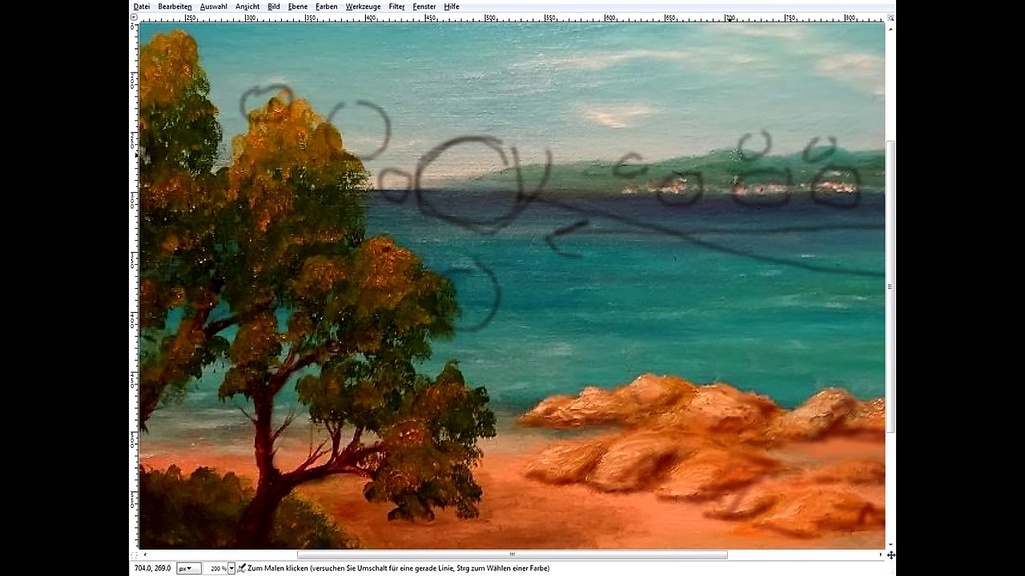
pyautogui.moveTo(675, 157)
pyautogui.mouseDown()
pyautogui.moveTo(735, 143)
pyautogui.moveTo(772, 156)
pyautogui.moveTo(835, 149)
pyautogui.mouseUp()
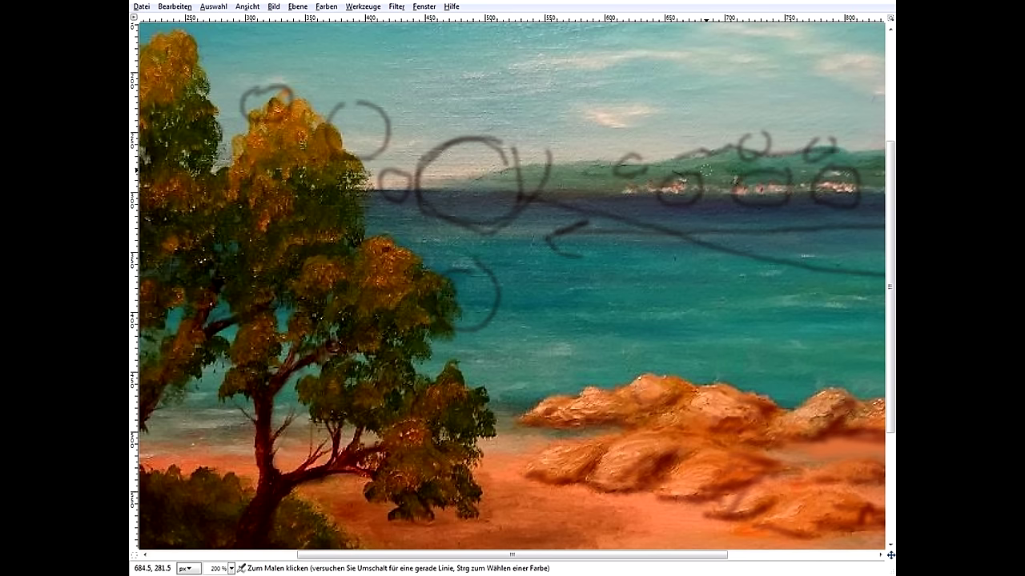
# Airbrush a large loop around the leftmost houses and hillside, and small circles over two rock tops on the beach.
pyautogui.moveTo(690, 140)
pyautogui.mouseDown()
pyautogui.moveTo(698, 200)
pyautogui.moveTo(595, 174)
pyautogui.moveTo(602, 192)
pyautogui.mouseUp()
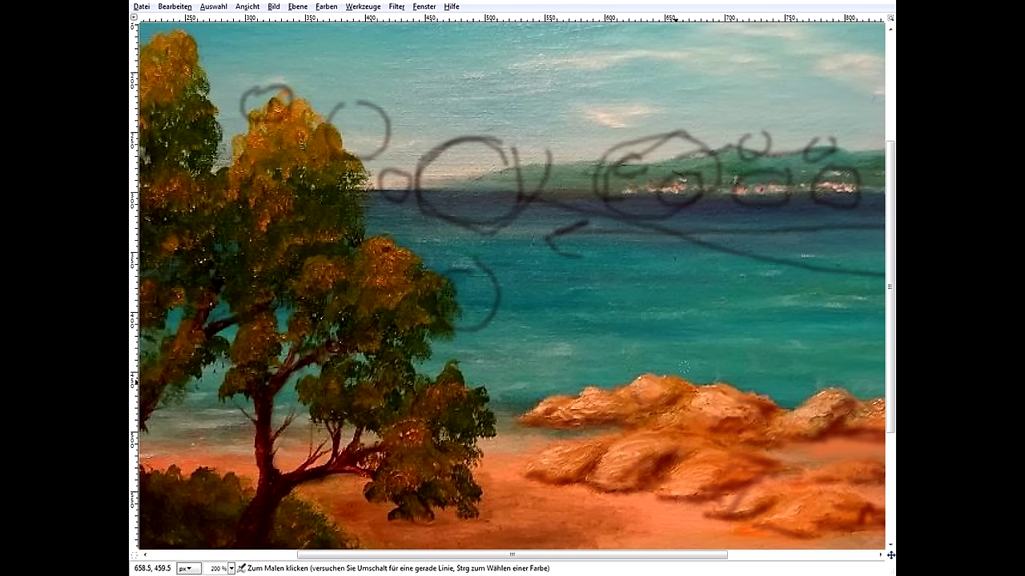
pyautogui.moveTo(666, 360)
pyautogui.mouseDown()
pyautogui.moveTo(644, 352)
pyautogui.moveTo(648, 388)
pyautogui.moveTo(672, 364)
pyautogui.moveTo(659, 387)
pyautogui.moveTo(584, 372)
pyautogui.moveTo(612, 394)
pyautogui.moveTo(608, 376)
pyautogui.mouseUp()
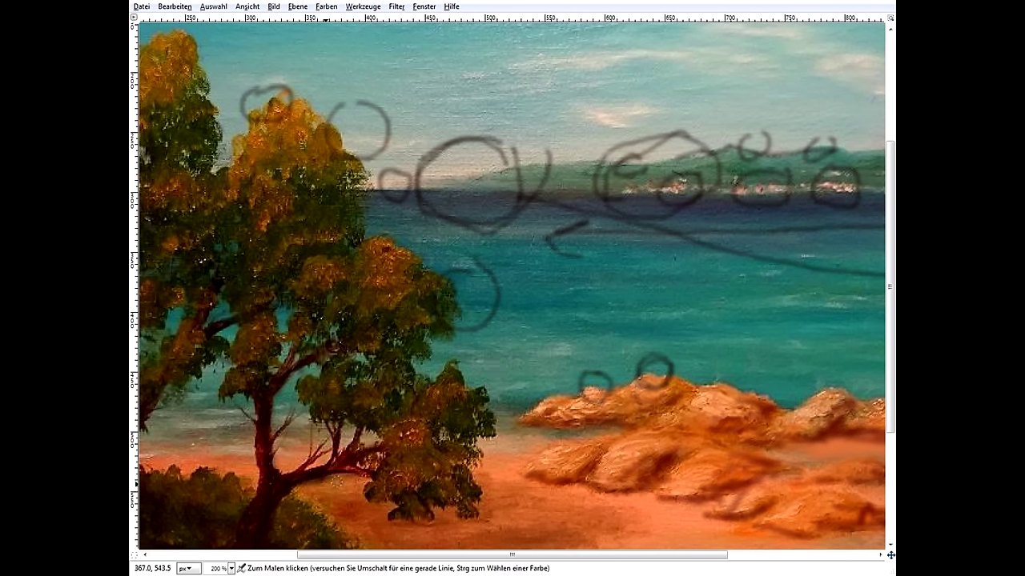
# Return to 100 % zoom and undo all airbrushed circles, arrows and guide marks, keeping the two birds in the sky.
pyautogui.click(231, 568)
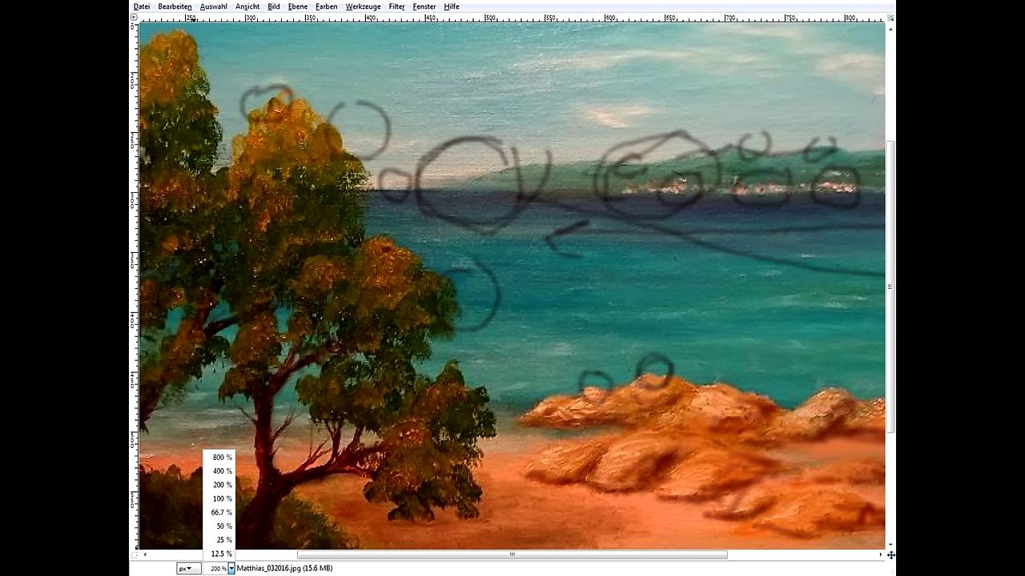
pyautogui.click(221, 499)
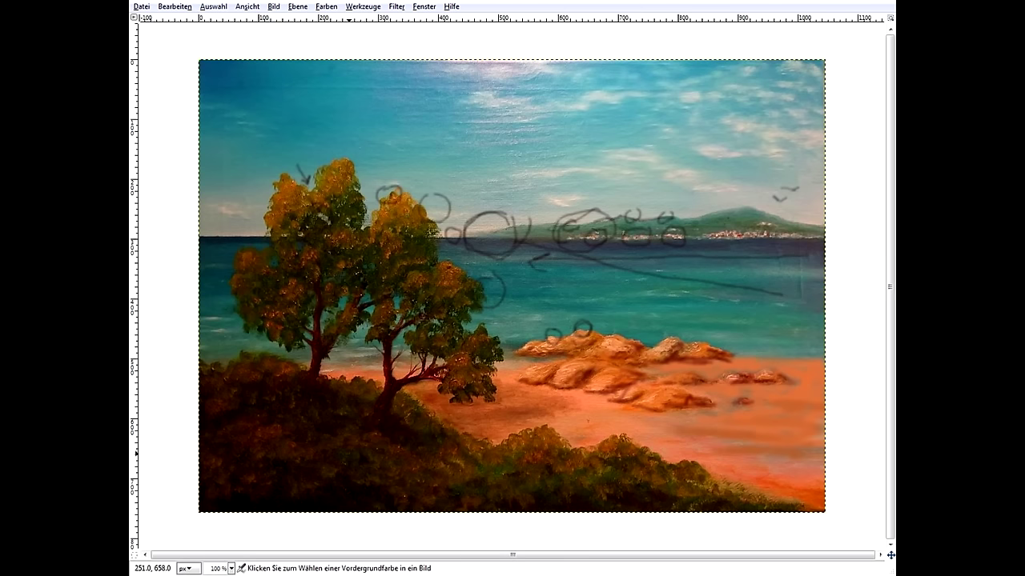
pyautogui.hotkey('ctrl', 'z')
pyautogui.hotkey('ctrl', 'z')
pyautogui.hotkey('ctrl', 'z')
pyautogui.hotkey('ctrl', 'z')
pyautogui.hotkey('ctrl', 'z')
pyautogui.hotkey('ctrl', 'z')
pyautogui.hotkey('ctrl', 'z')
pyautogui.hotkey('ctrl', 'z')
pyautogui.hotkey('ctrl', 'z')
pyautogui.hotkey('ctrl', 'z')
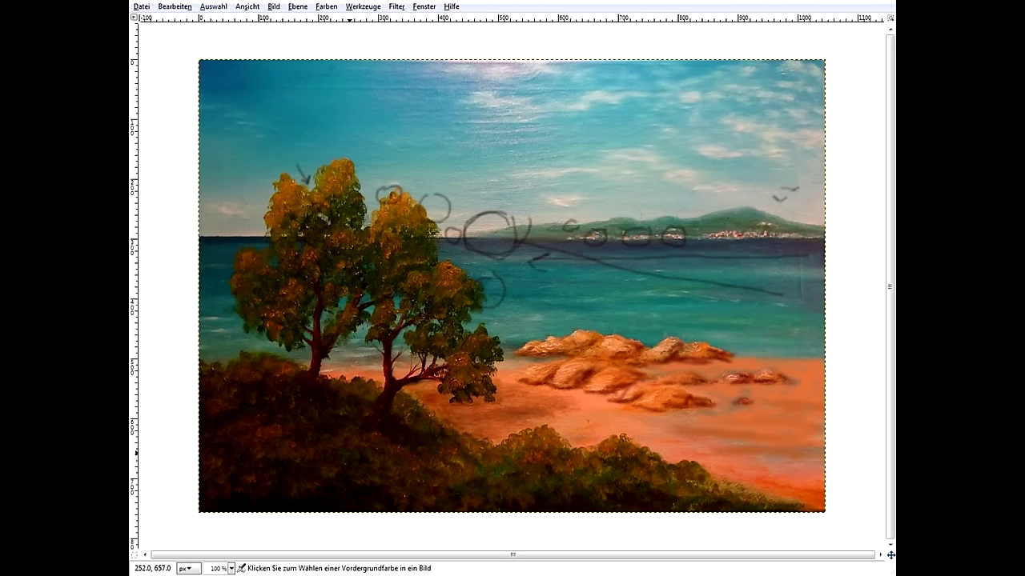
pyautogui.hotkey('ctrl', 'z')
pyautogui.hotkey('ctrl', 'z')
pyautogui.hotkey('ctrl', 'z')
pyautogui.hotkey('ctrl', 'z')
pyautogui.hotkey('ctrl', 'z')
pyautogui.hotkey('ctrl', 'z')
pyautogui.hotkey('ctrl', 'z')
pyautogui.hotkey('ctrl', 'z')
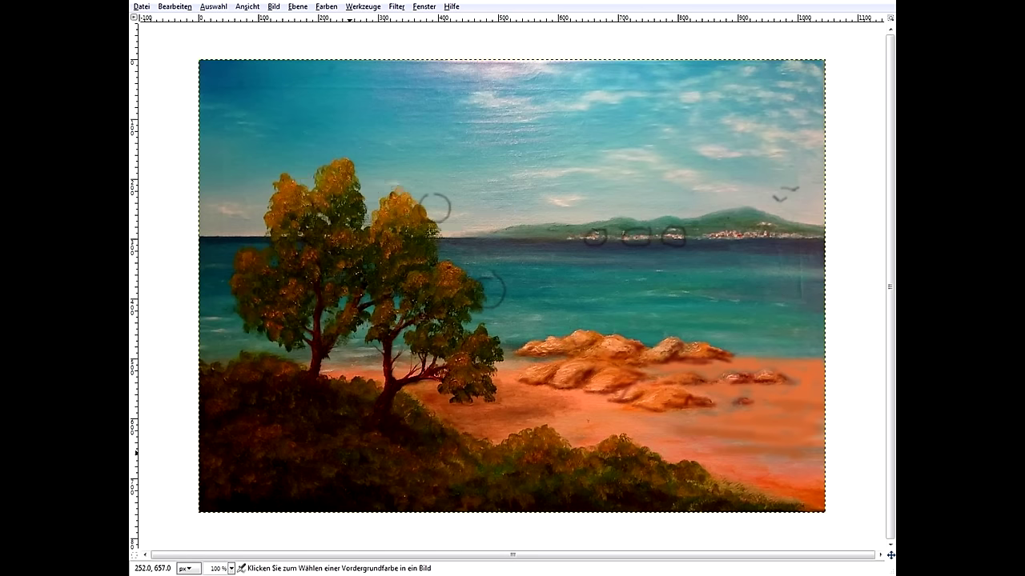
pyautogui.hotkey('ctrl', 'z')
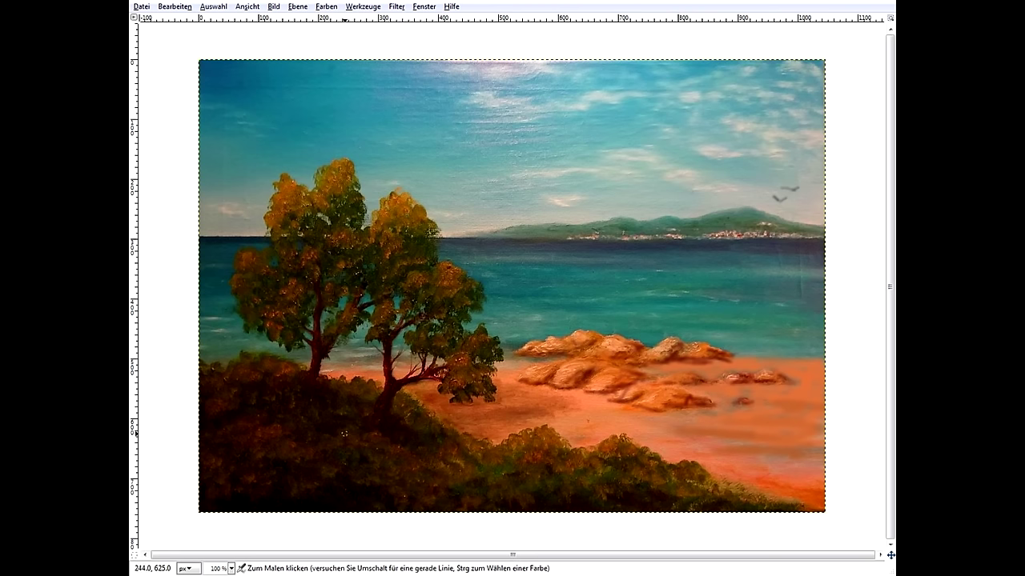